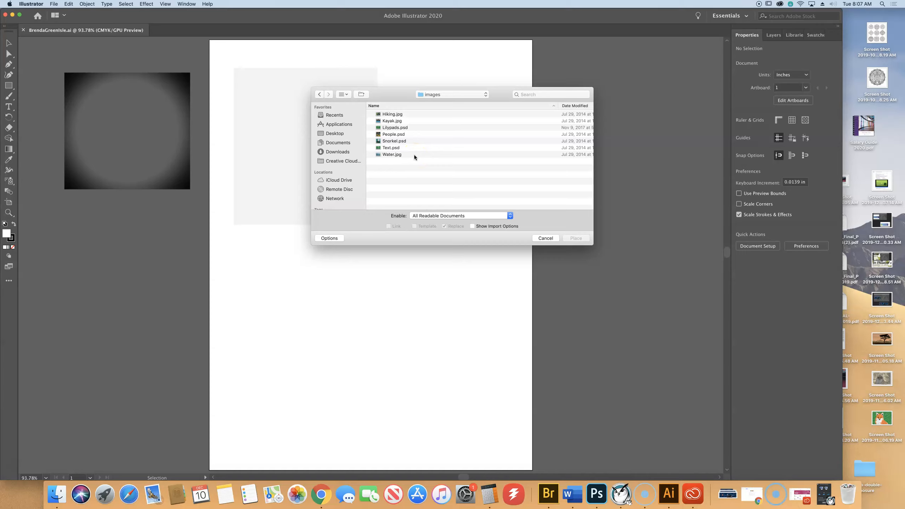
Step: Place Kayak.jpg as a linked image at the artboard's upper-left corner and view its link entry
click(396, 122)
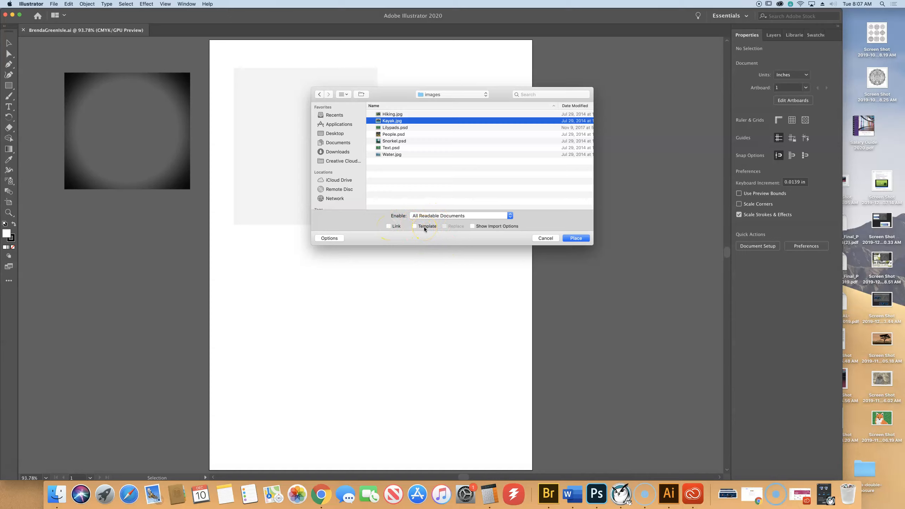
click(389, 226)
click(577, 239)
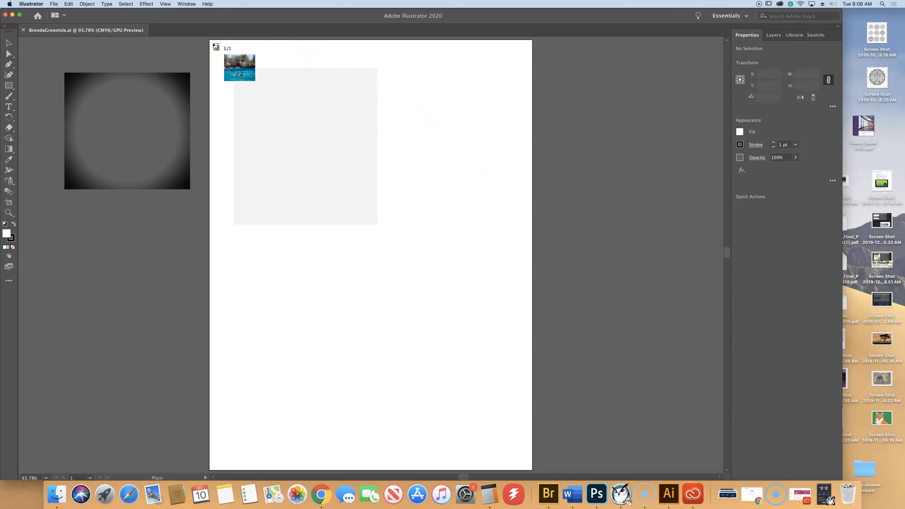
click(213, 43)
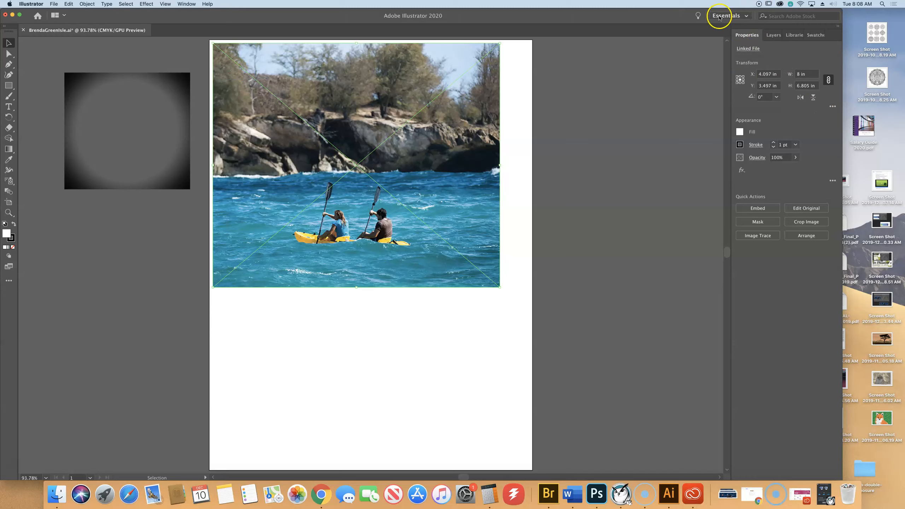
click(744, 50)
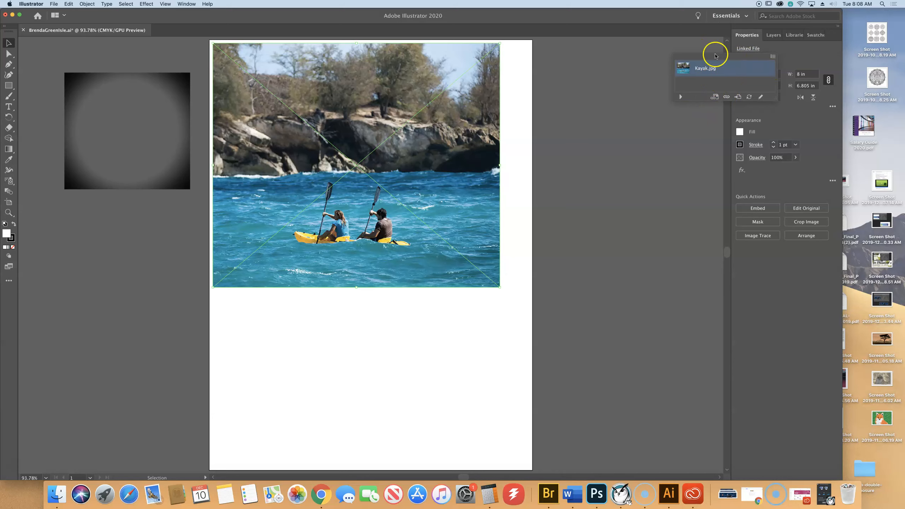
click(686, 44)
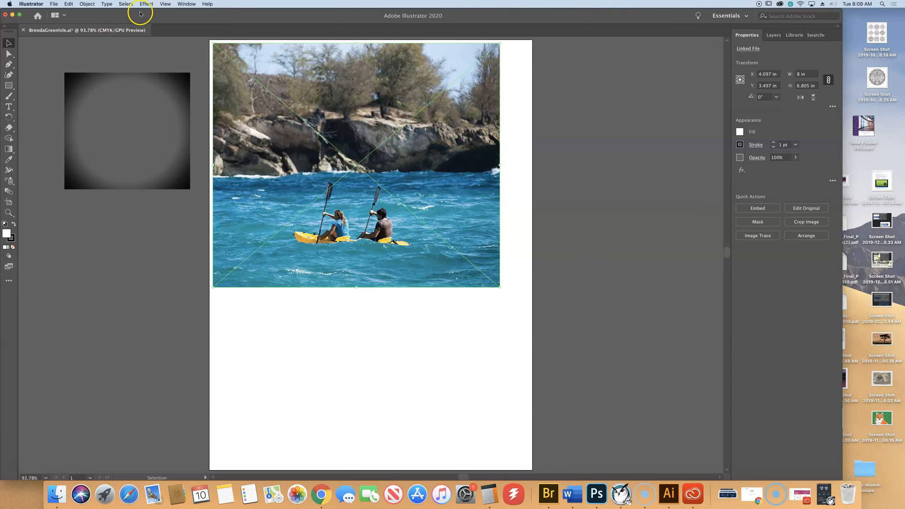
Step: Turn on Smart Guides and scale the kayak image down proportionally to about 5.02 × 4.27 in, keeping its upper-left corner fixed
click(162, 4)
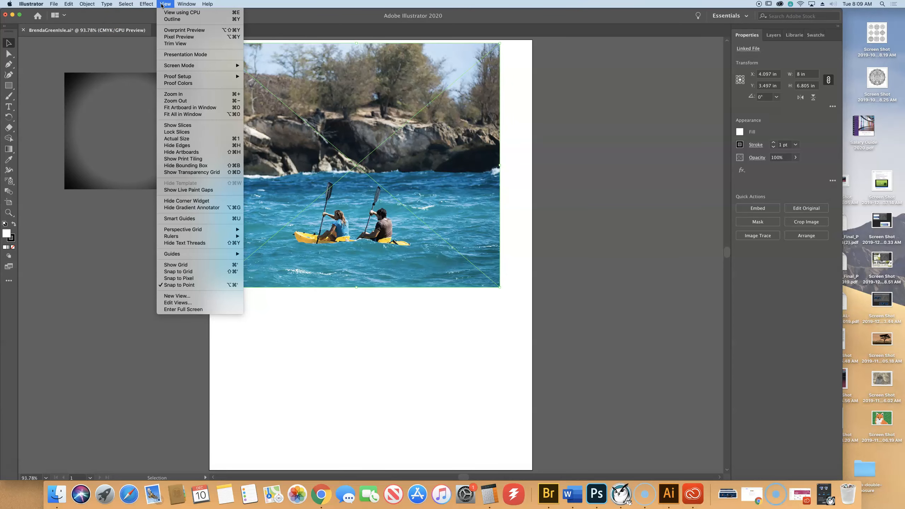
click(206, 218)
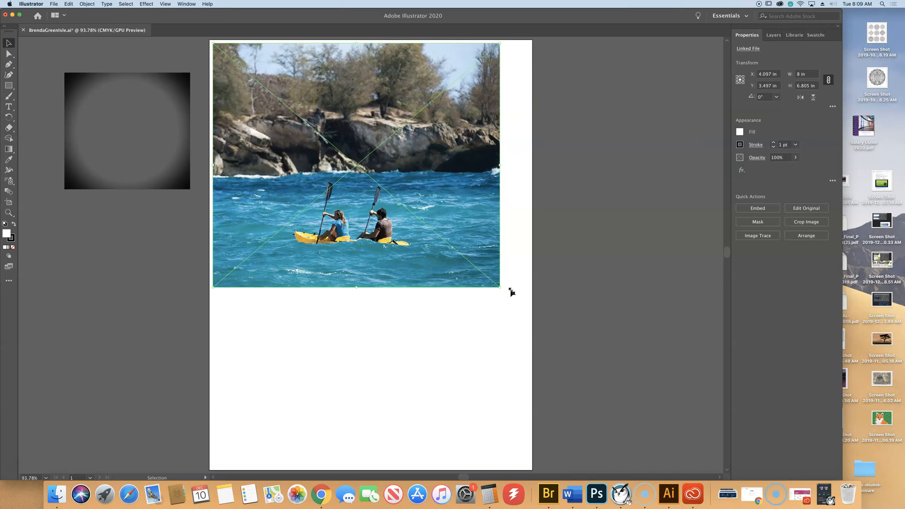
drag(500, 288, 427, 226)
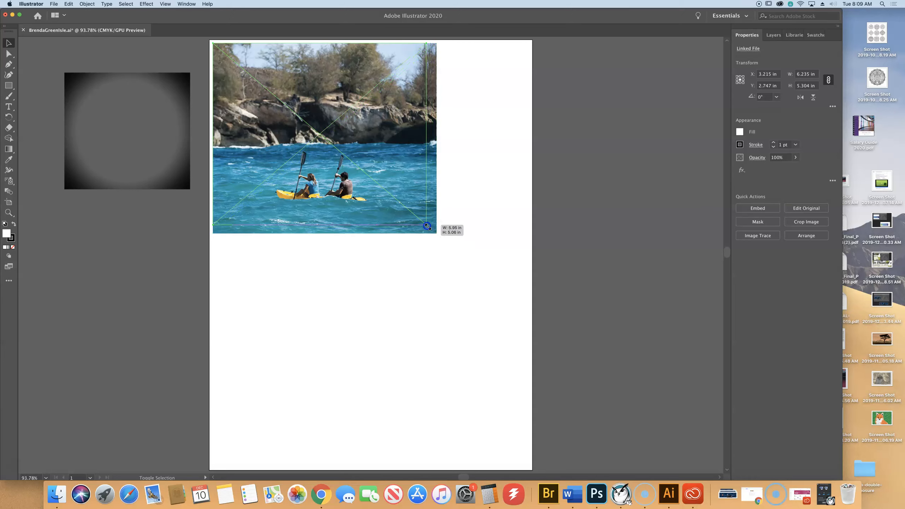
drag(427, 226, 392, 204)
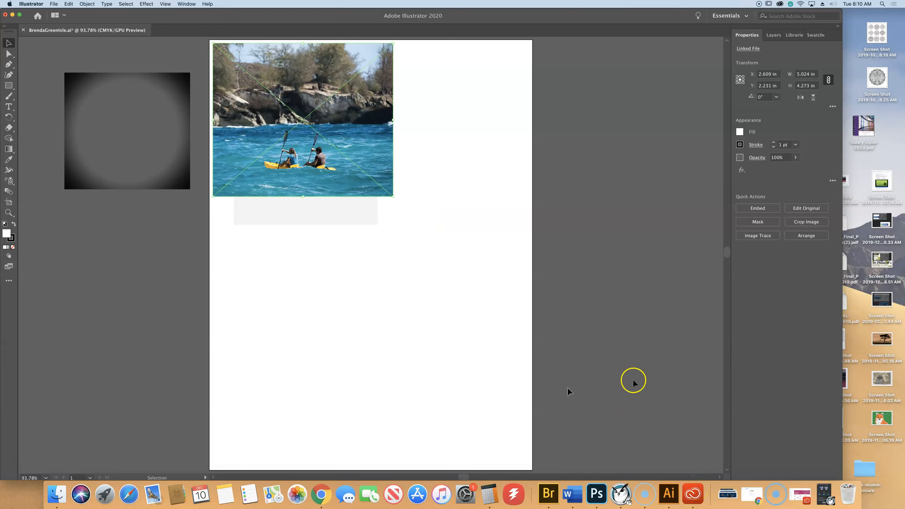
Step: Examine the kayak image's link details, including its colour space, resolution and scale
click(751, 49)
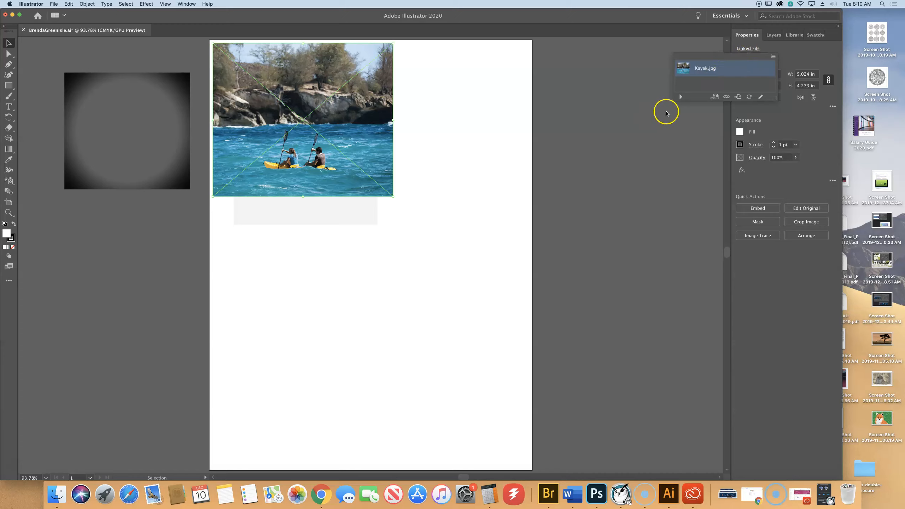
click(682, 97)
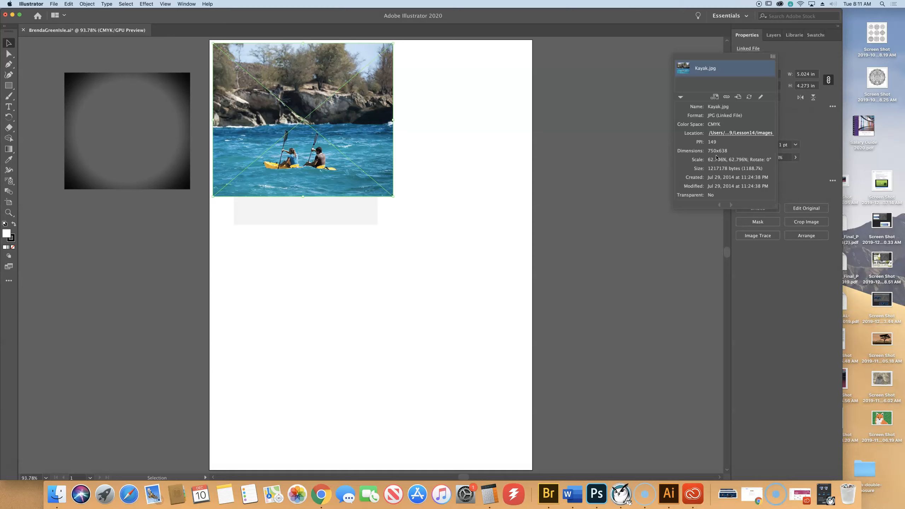
key(Escape)
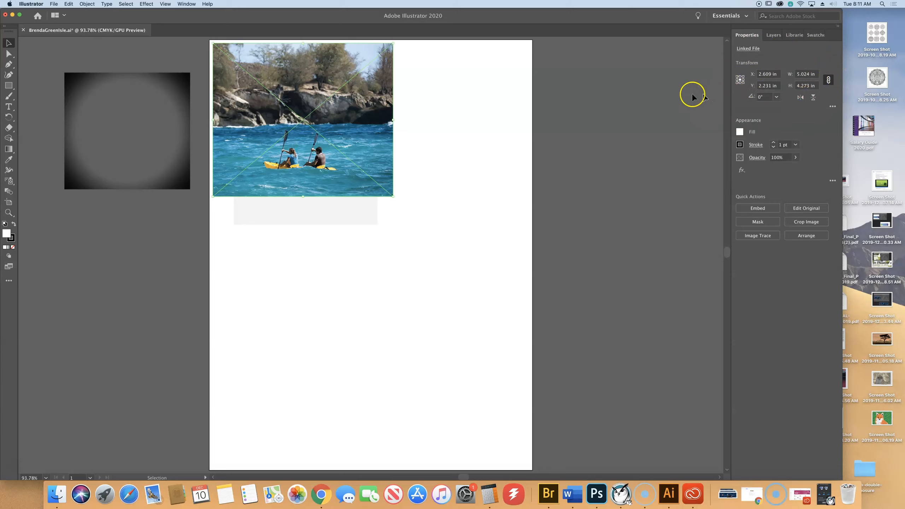
Step: Flip the kayak image horizontally and save the document
click(802, 97)
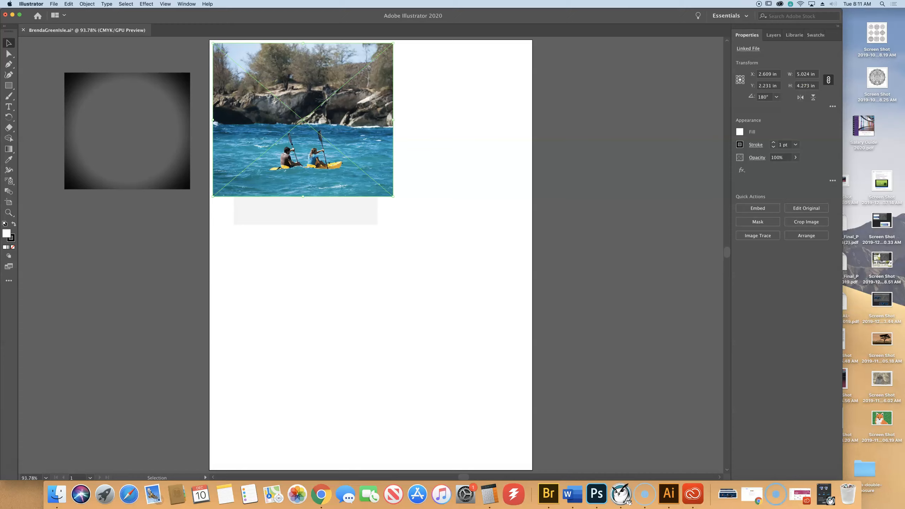
click(53, 4)
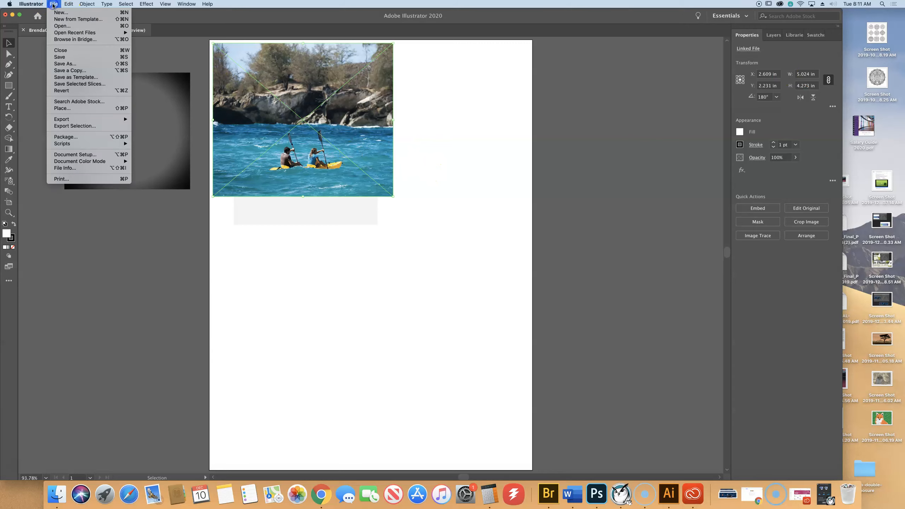
click(77, 59)
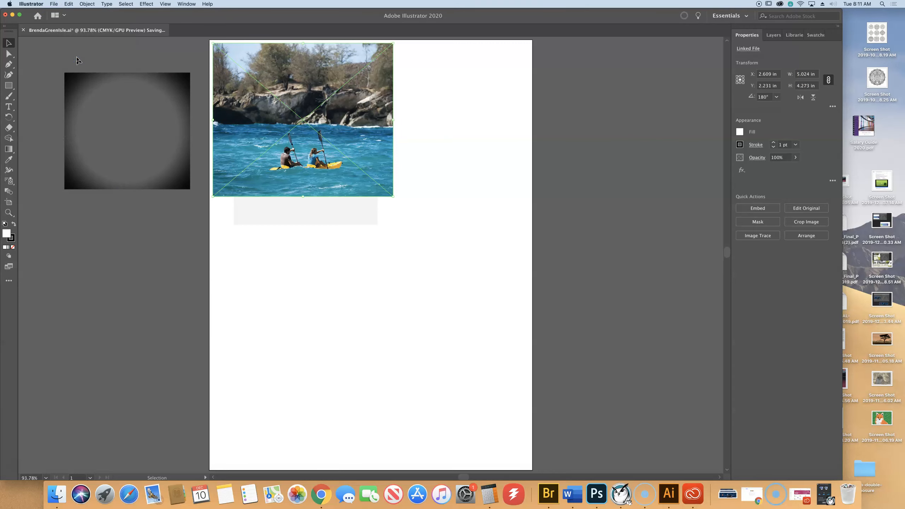
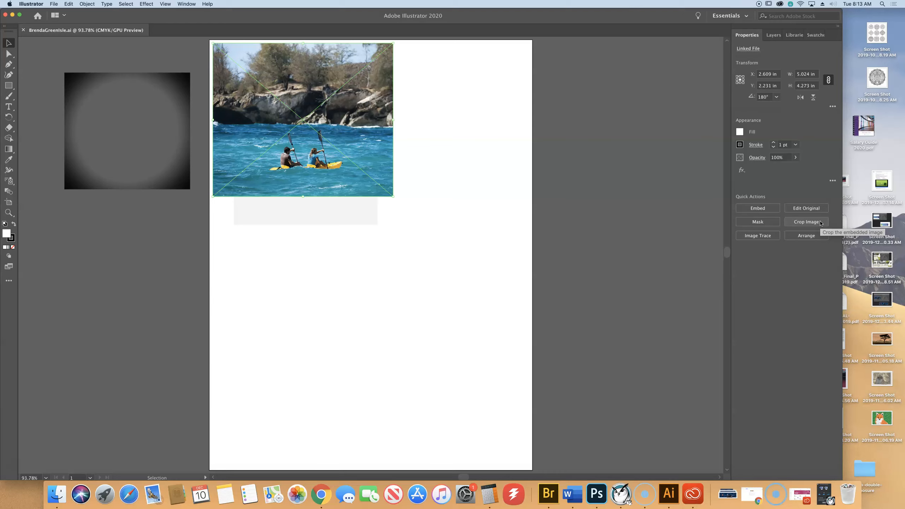
Step: Start cropping the kayak image, set a crop area of about 5.01 × 3.79 in that trims the sky, and check the resolution options
click(808, 224)
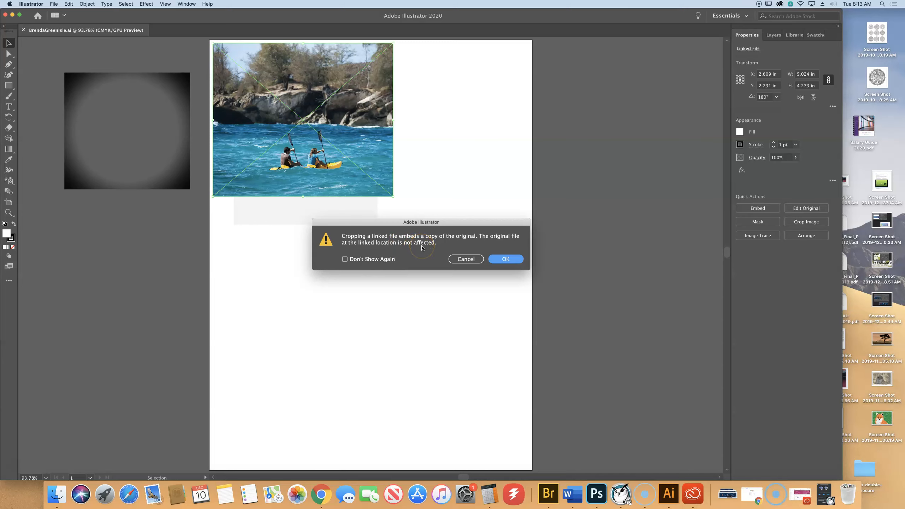
click(506, 258)
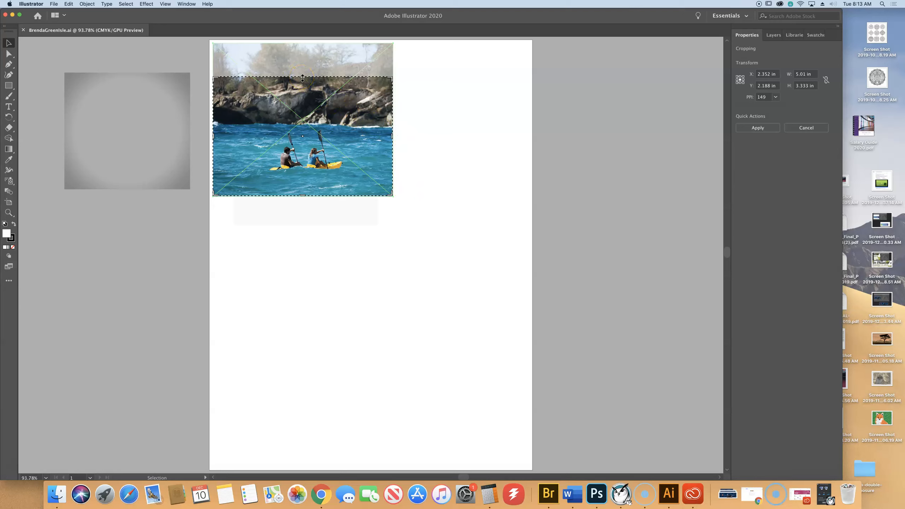
drag(303, 77, 301, 58)
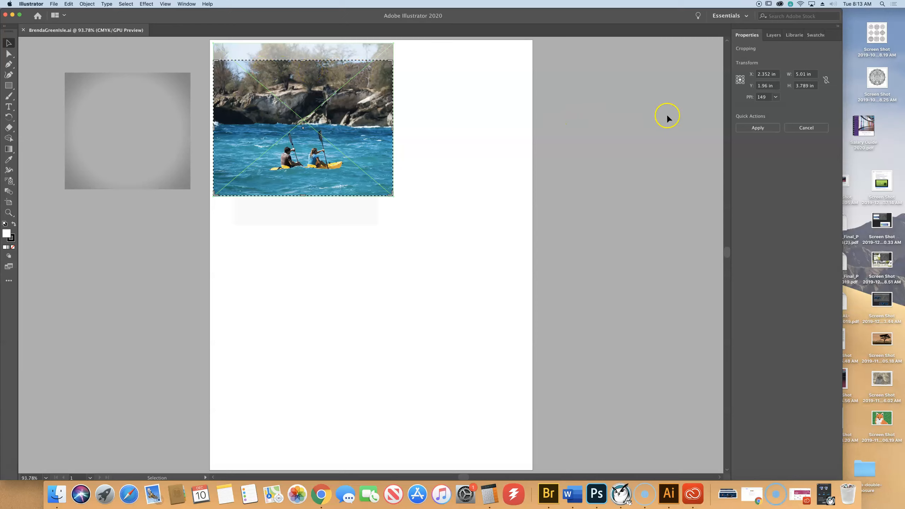
click(764, 98)
click(776, 98)
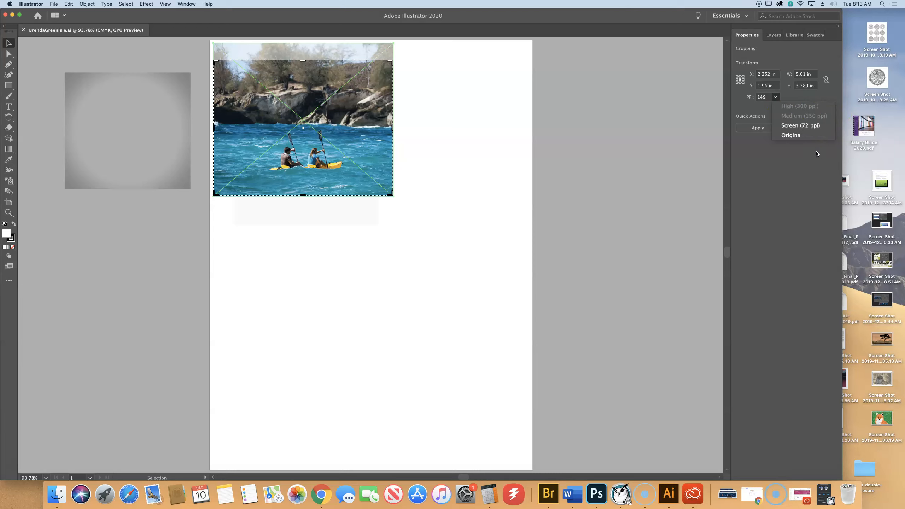
click(637, 152)
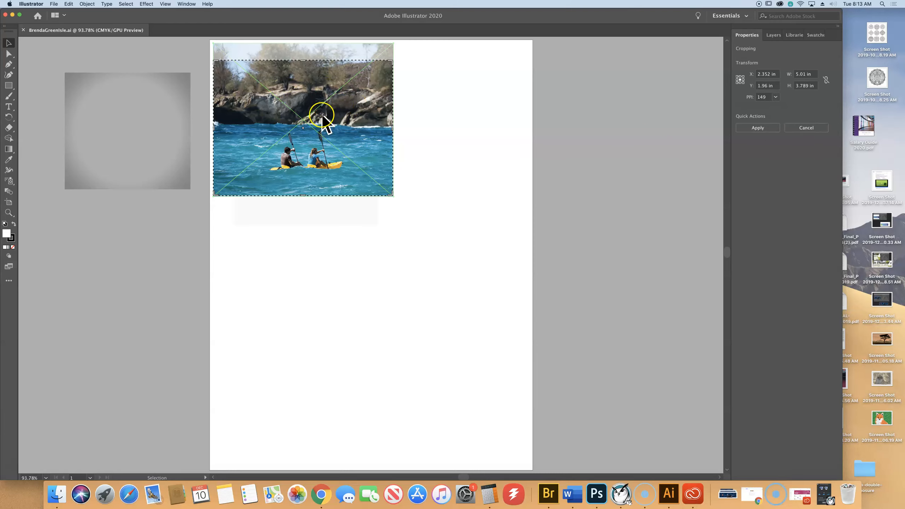
Step: Reposition the crop area along the kayak image's lower edge, apply the crop, and save the document
drag(296, 120, 307, 96)
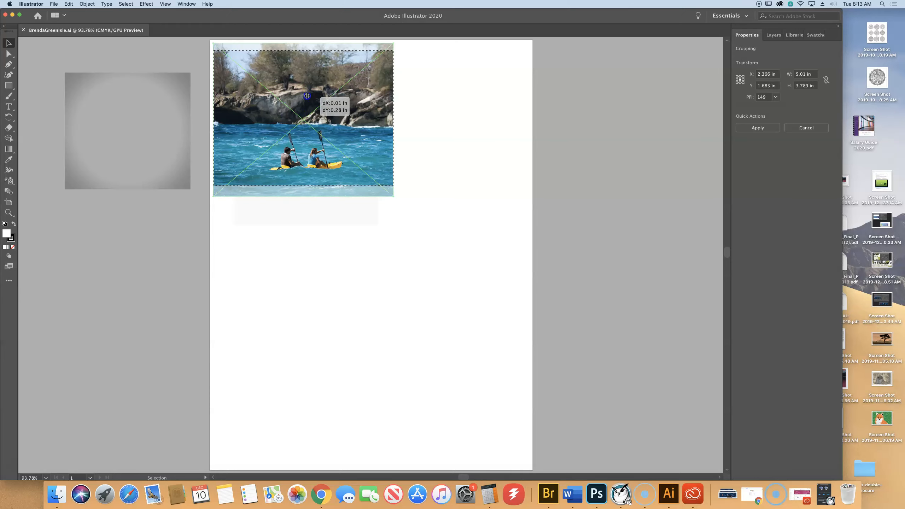
drag(307, 96, 308, 107)
click(332, 99)
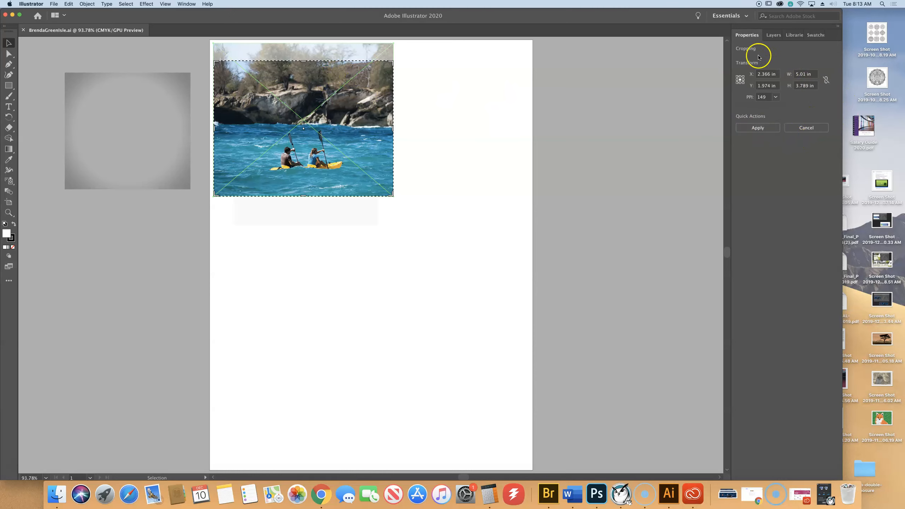
click(759, 128)
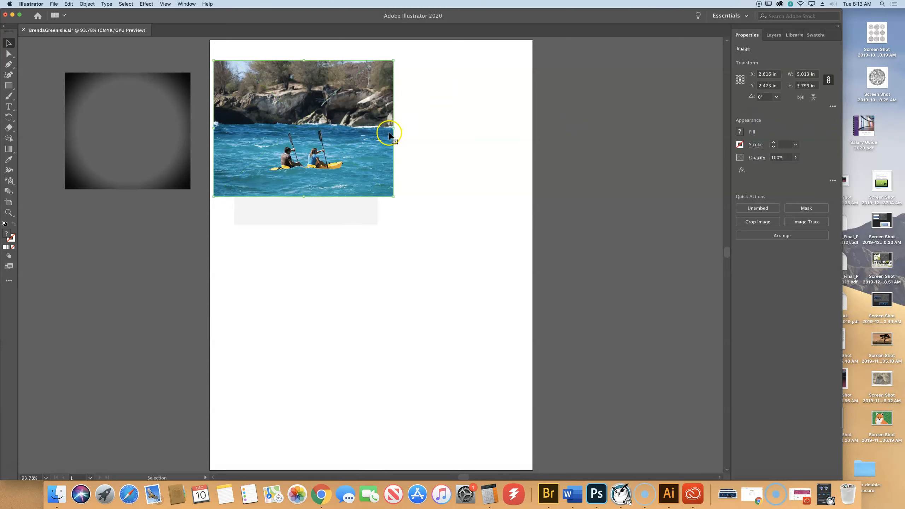
click(458, 118)
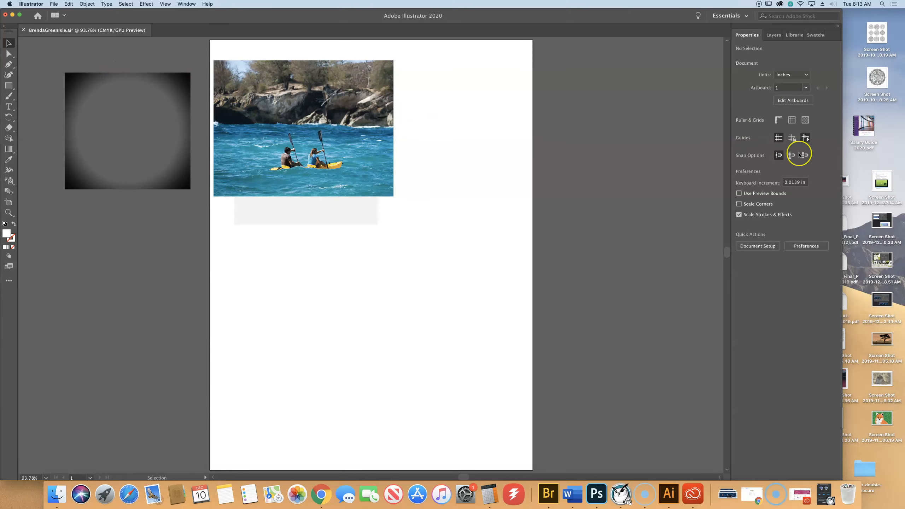
key(super+s)
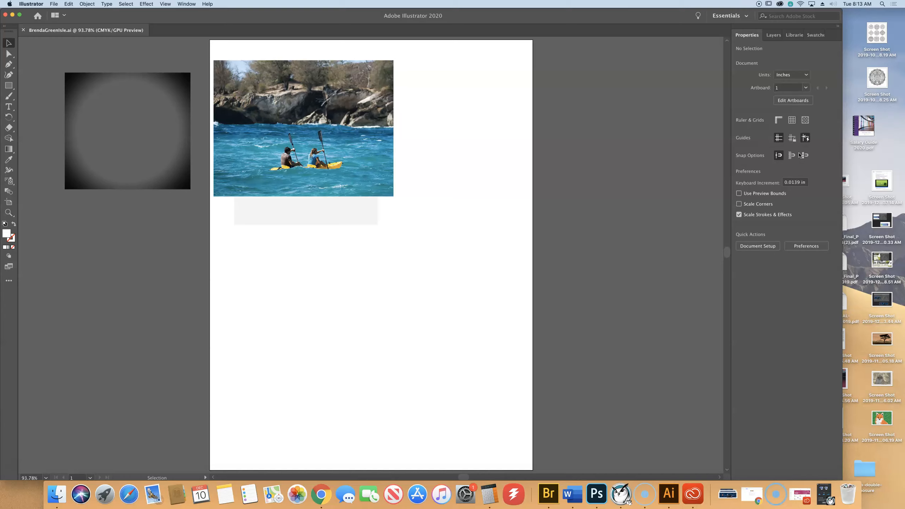
Step: Hide the Pictures layer and make the Background layer active
click(802, 156)
click(767, 34)
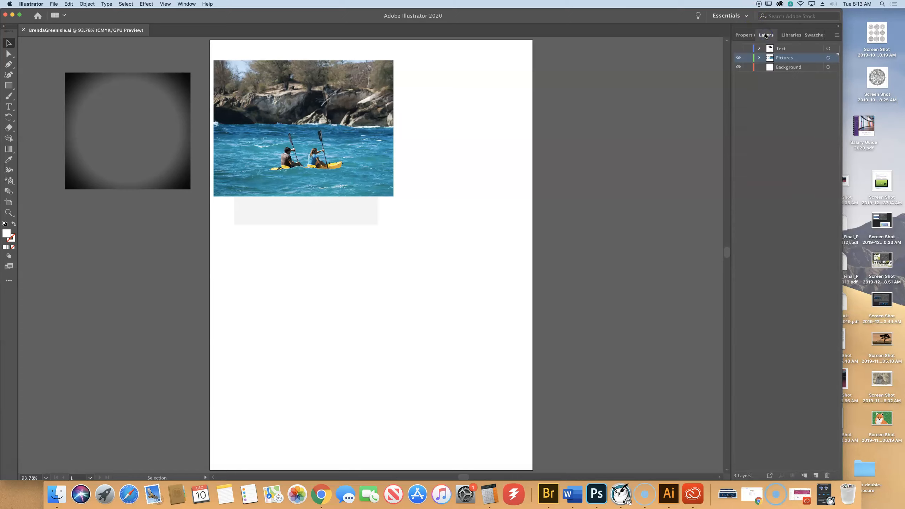
click(738, 57)
click(798, 71)
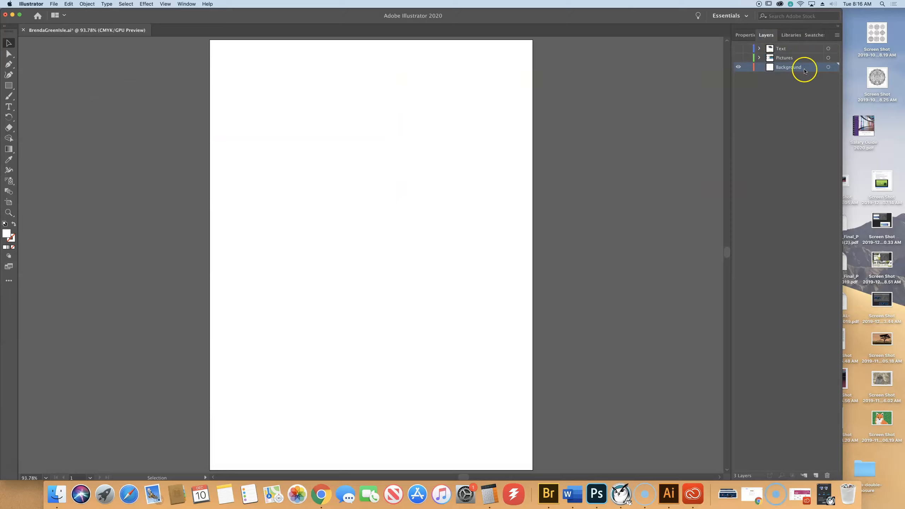
click(747, 34)
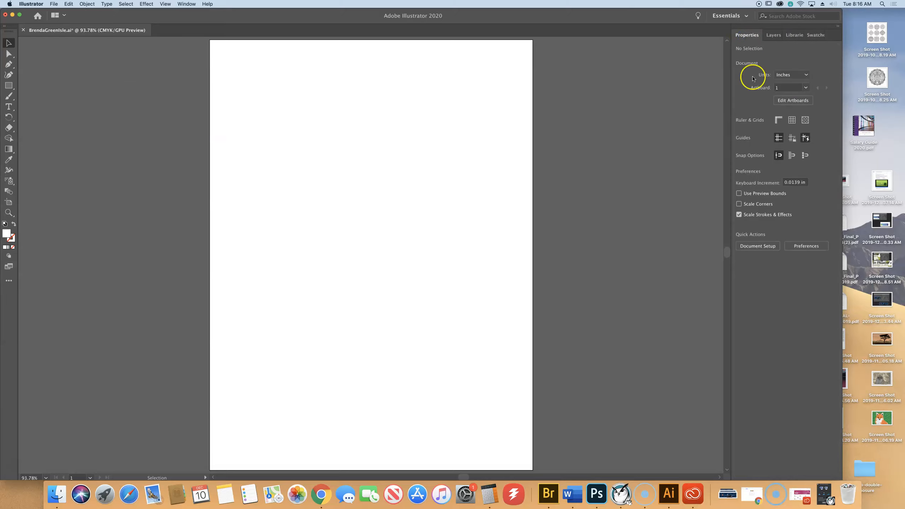
Step: Start placing Lilypads.psd as an embedded file with Link off and Show Import Options on, and list its layer comps
click(54, 4)
click(80, 112)
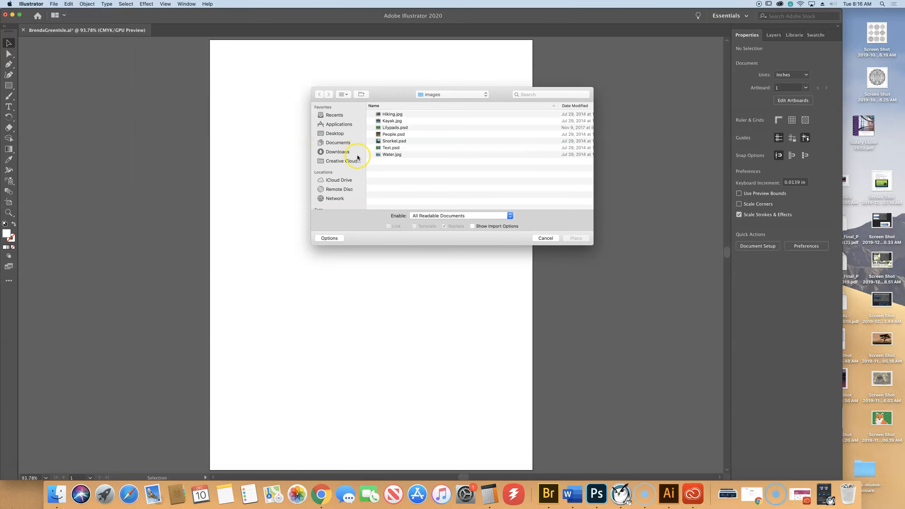
click(381, 128)
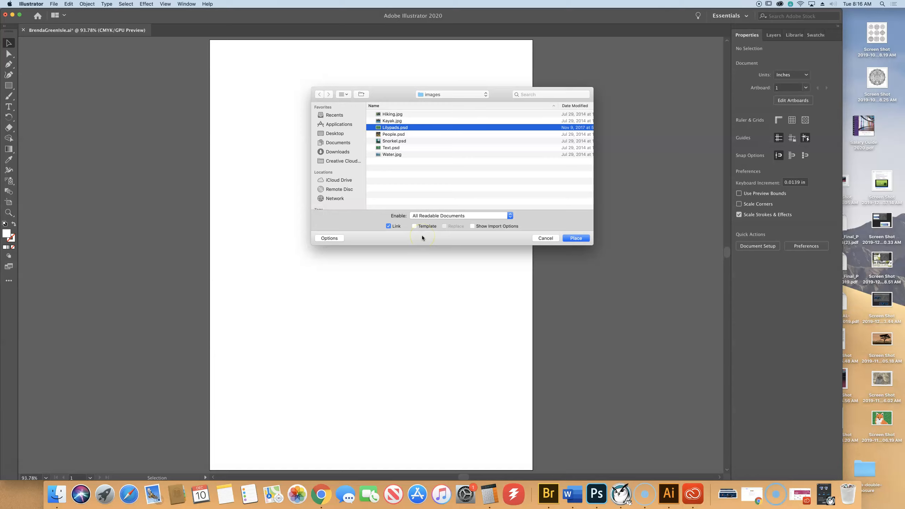
click(388, 226)
click(473, 226)
click(578, 239)
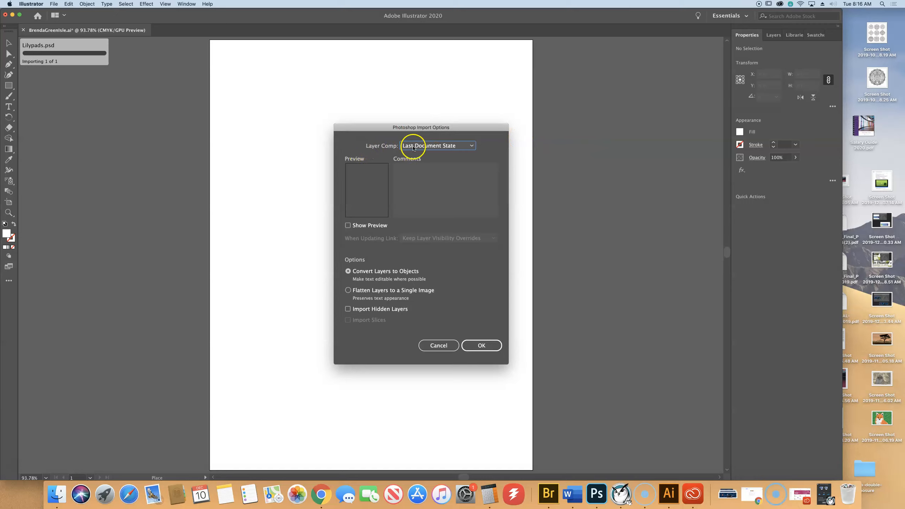
click(459, 147)
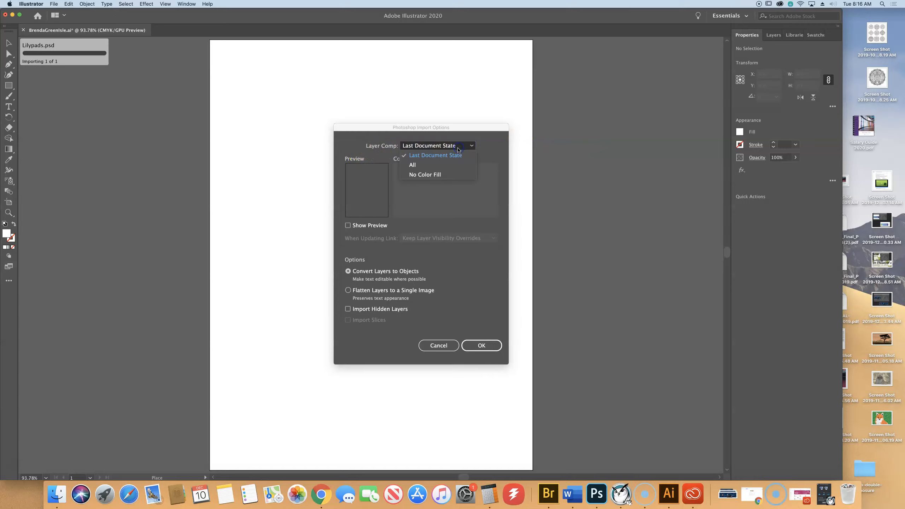
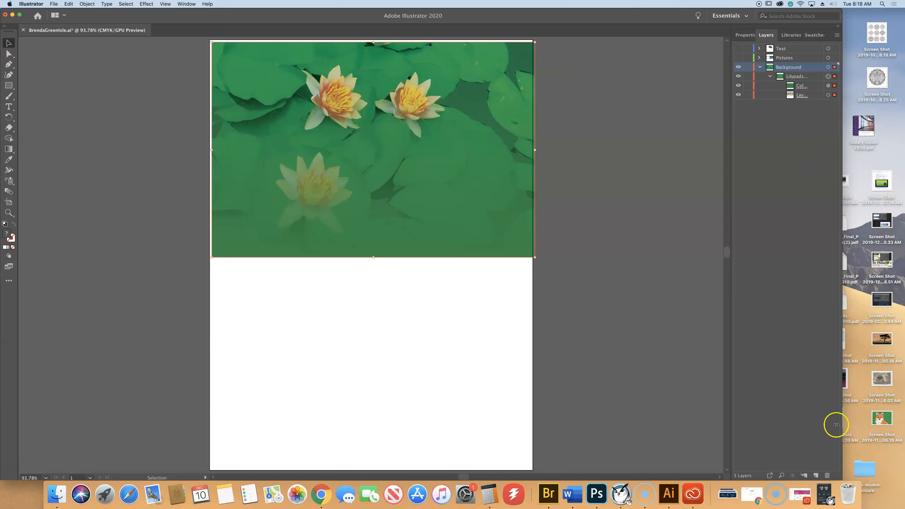
Step: Separate the layer list from the docked group and float it below the object properties so both show together
click(783, 476)
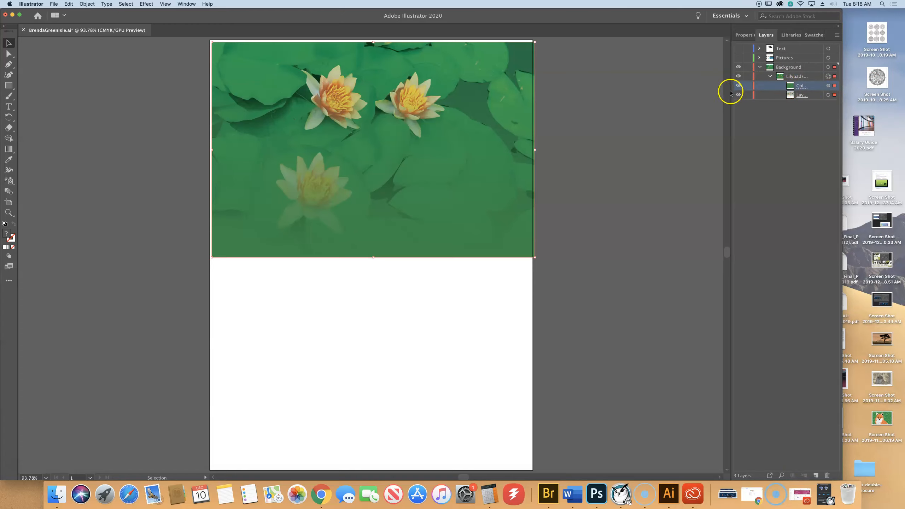
drag(730, 93, 696, 91)
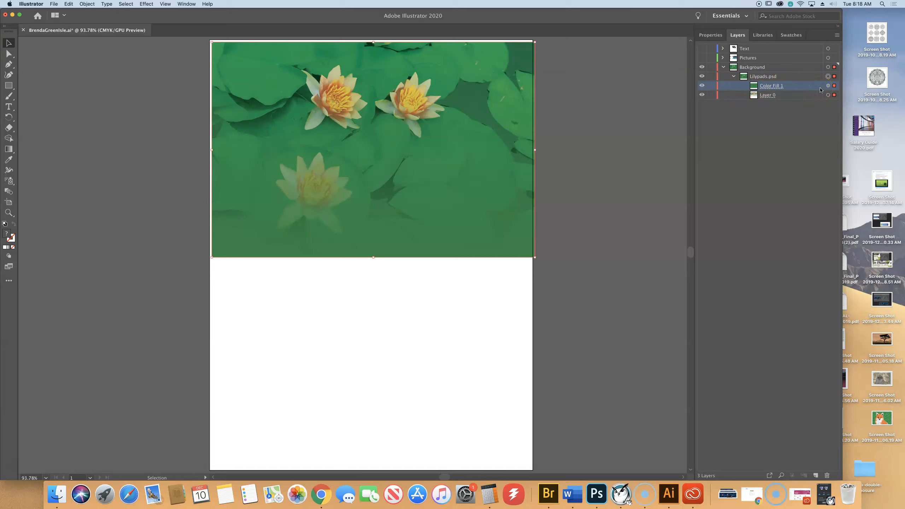
click(711, 35)
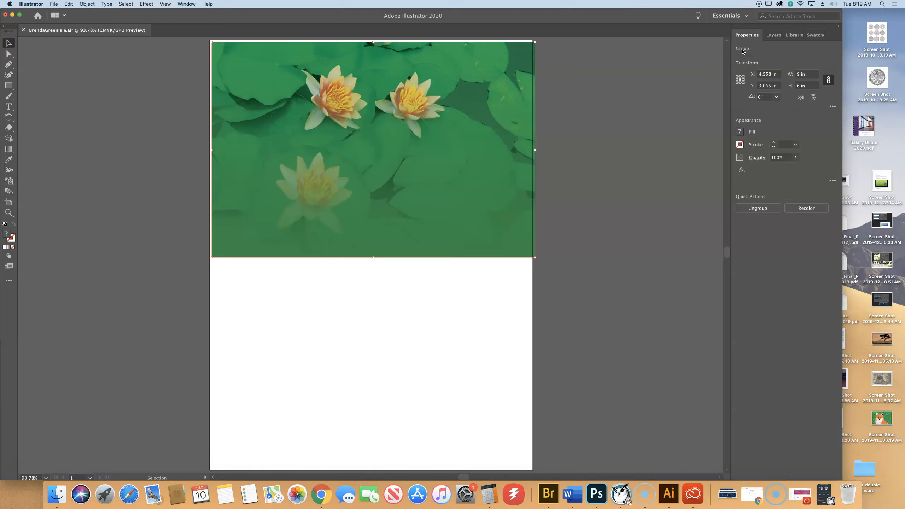
click(776, 35)
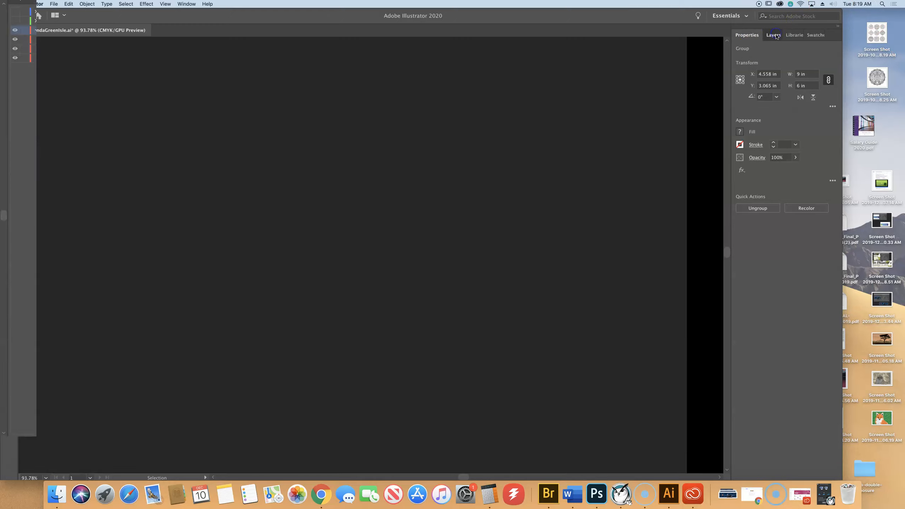
mouse_move(739, 35)
mouse_down()
mouse_move(685, 152)
mouse_move(656, 175)
mouse_up()
click(711, 36)
drag(650, 178, 742, 267)
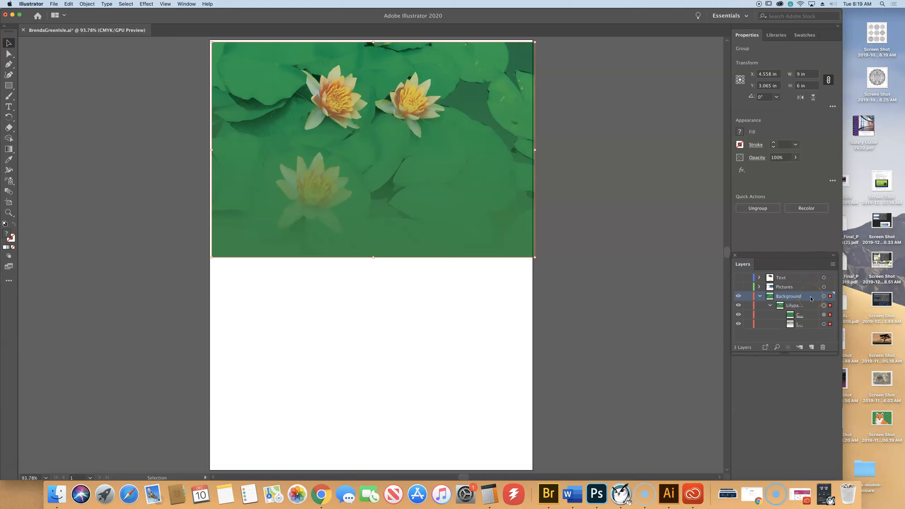
Step: Hide the Color Fill 1 sublayer of Lilypads.psd and align the lily pad image with the artboard's upper-left corner
click(739, 315)
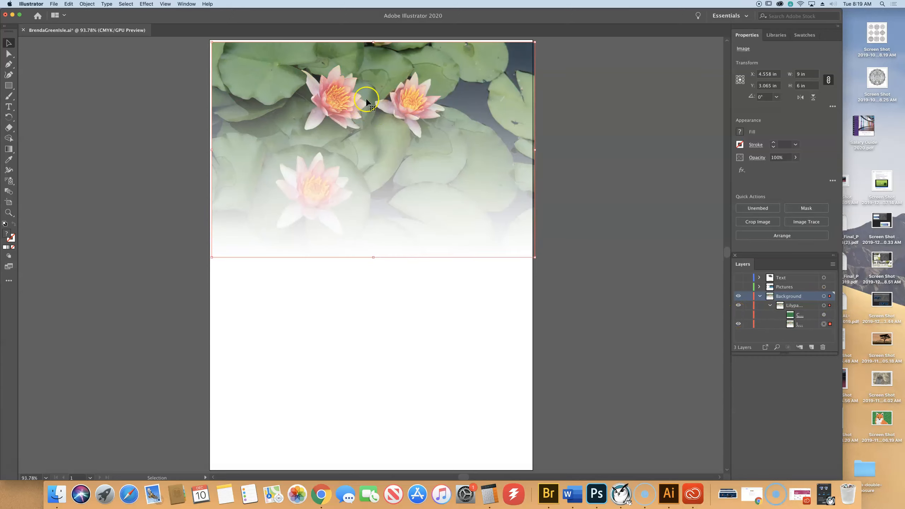
drag(366, 97, 363, 97)
key(Right)
key(Right)
key(Right)
key(Right)
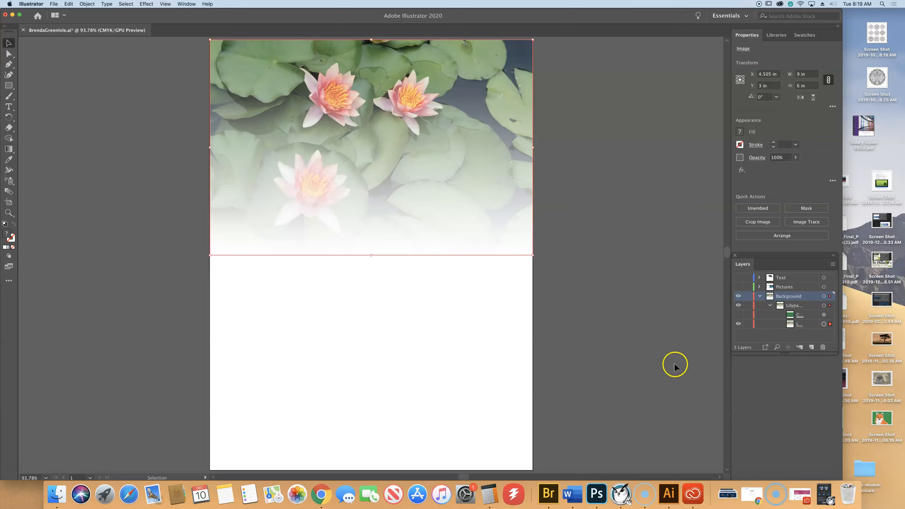
Step: Deselect the lily pad image and save the document
click(466, 371)
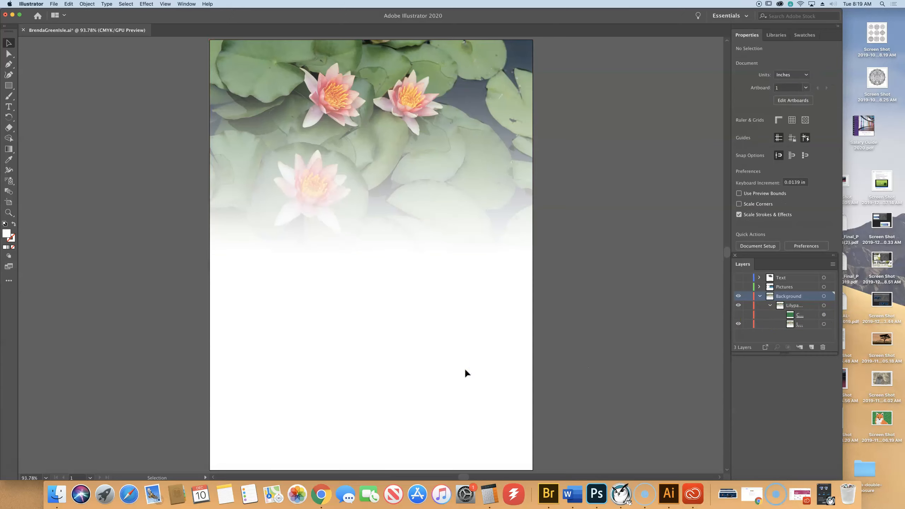
click(57, 4)
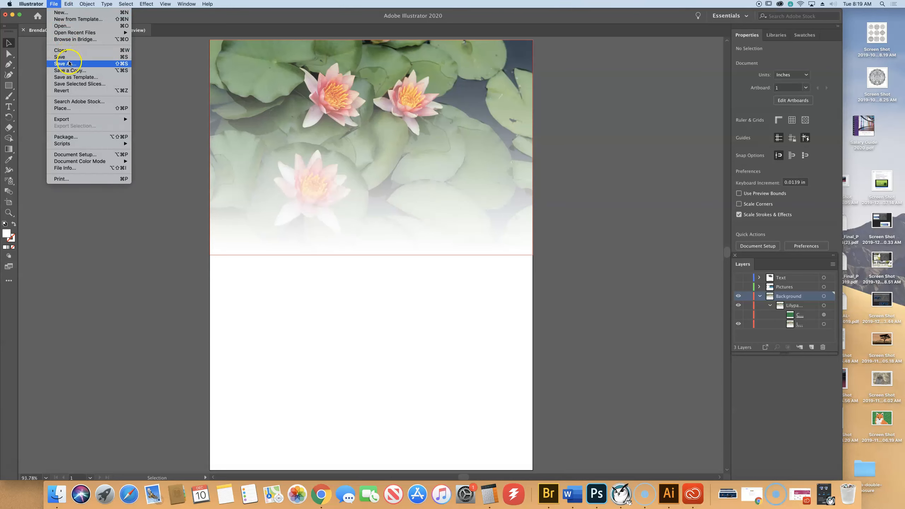
click(70, 59)
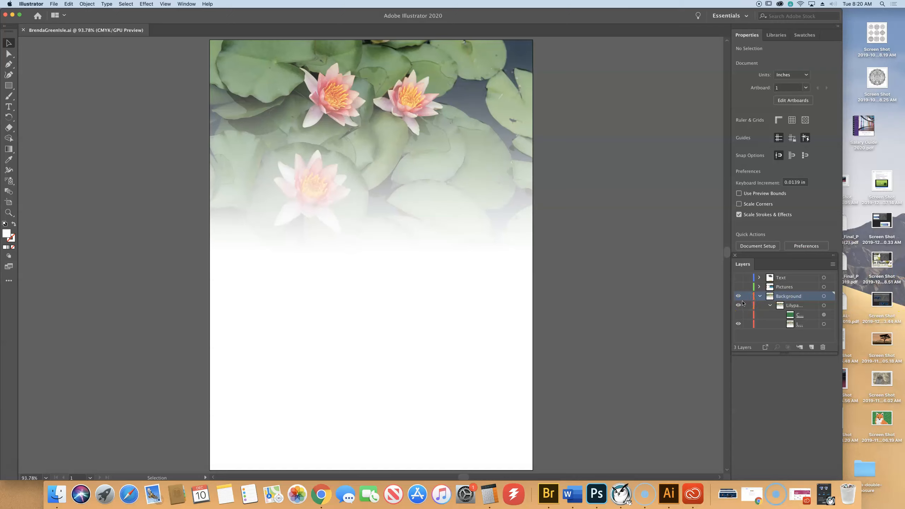
Step: Collapse the Background layer's contents and show the Pictures and Text layers
click(760, 296)
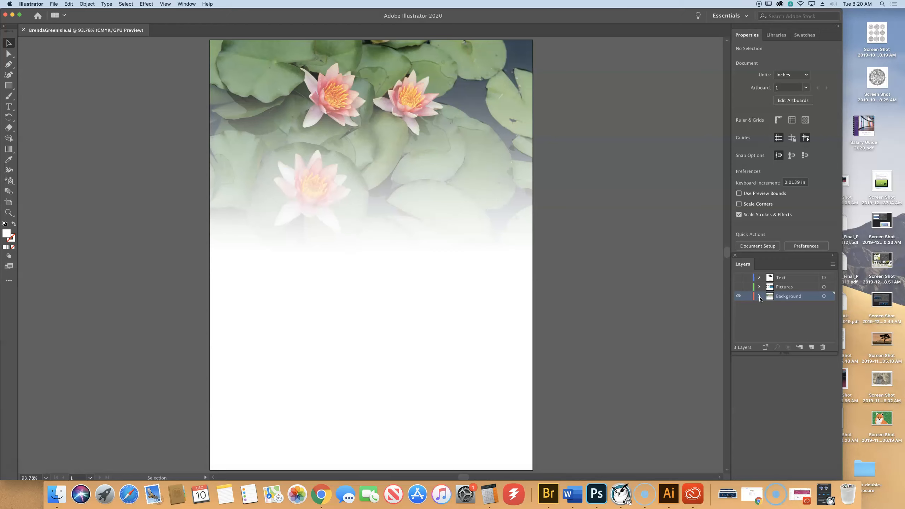
click(738, 287)
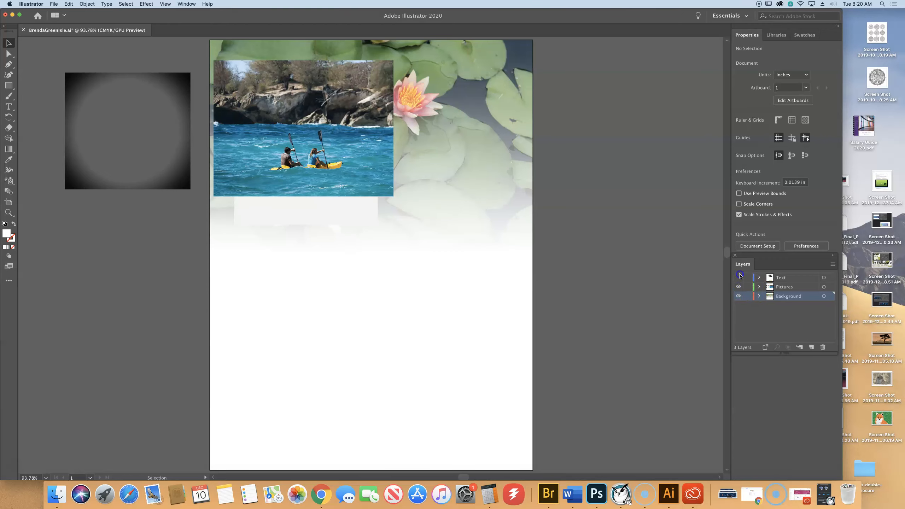
click(739, 277)
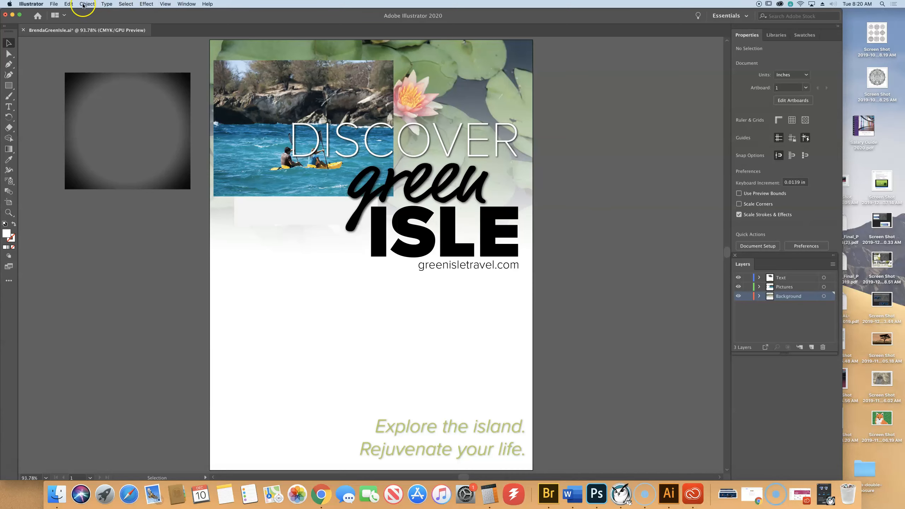
Step: Load Water.jpg and Text.psd together for placing as embedded images, with Link and Show Import Options off
click(56, 4)
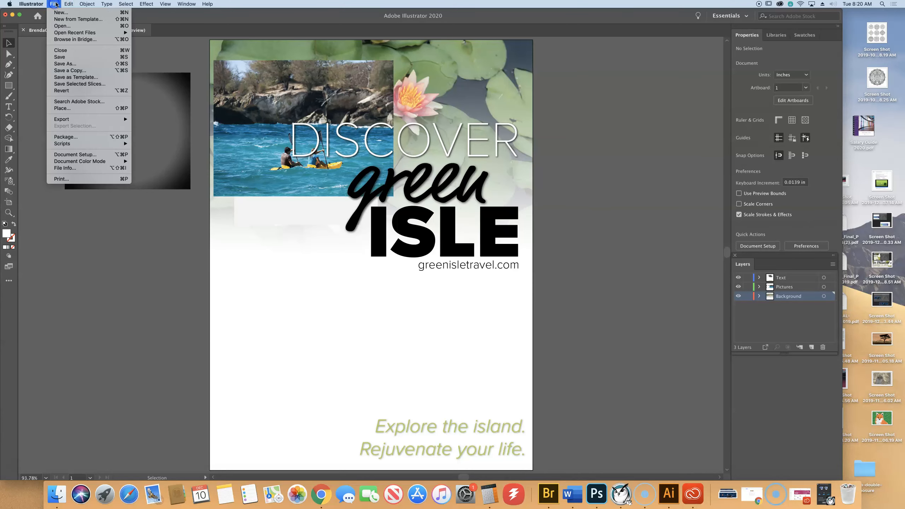
click(73, 109)
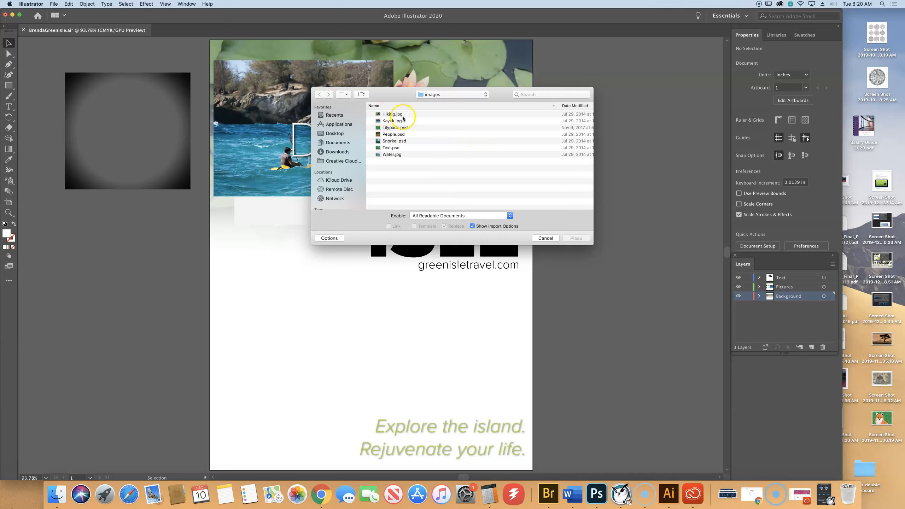
click(391, 156)
scroll(392, 155, right, 2)
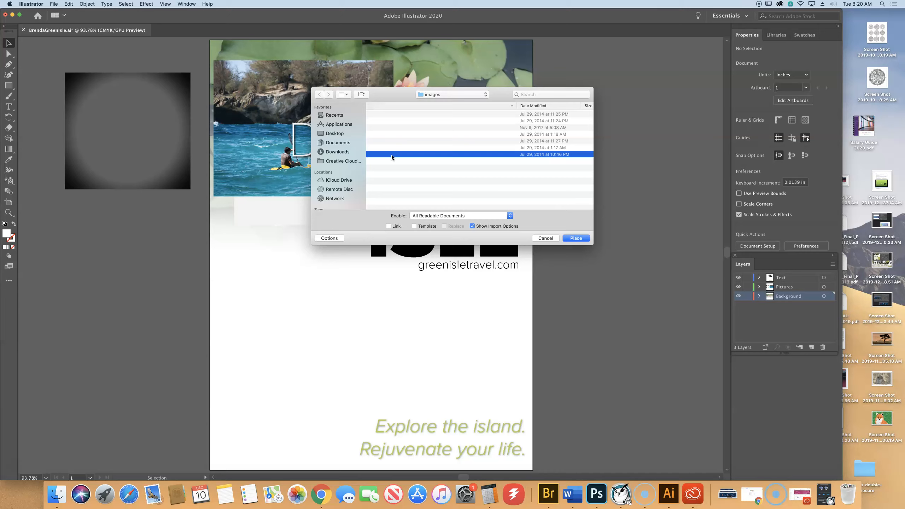
scroll(410, 149, left, 2)
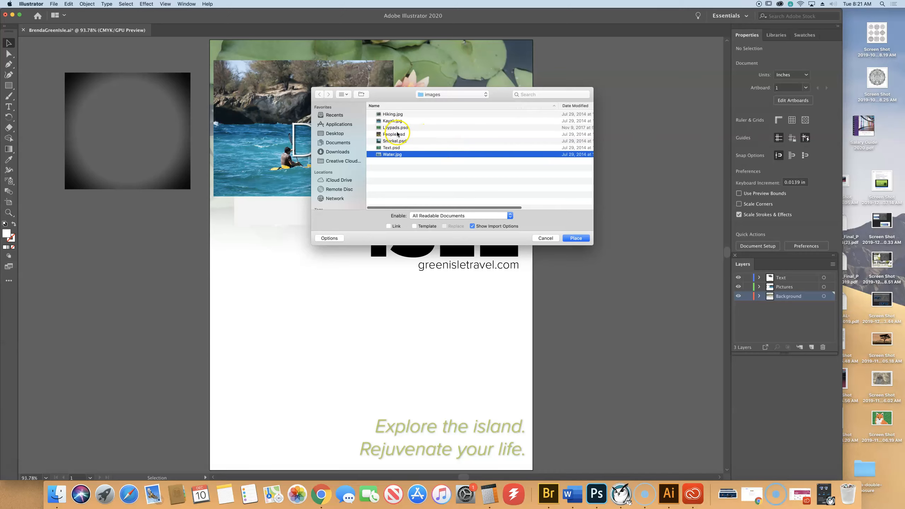
scroll(410, 149, right, 1)
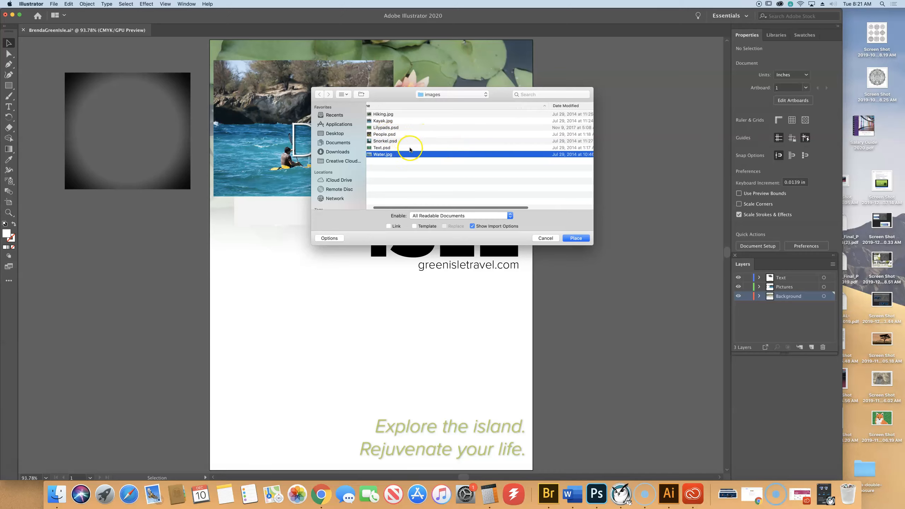
shift+click(380, 148)
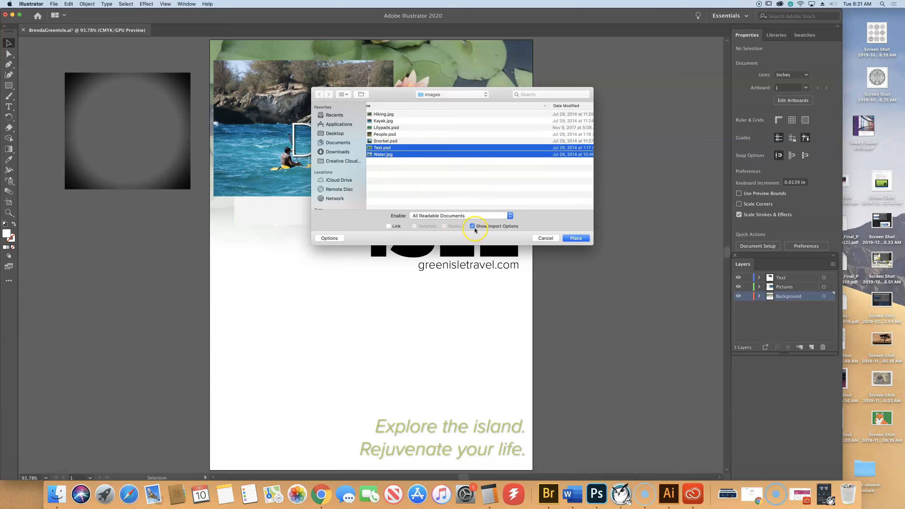
click(477, 226)
click(575, 239)
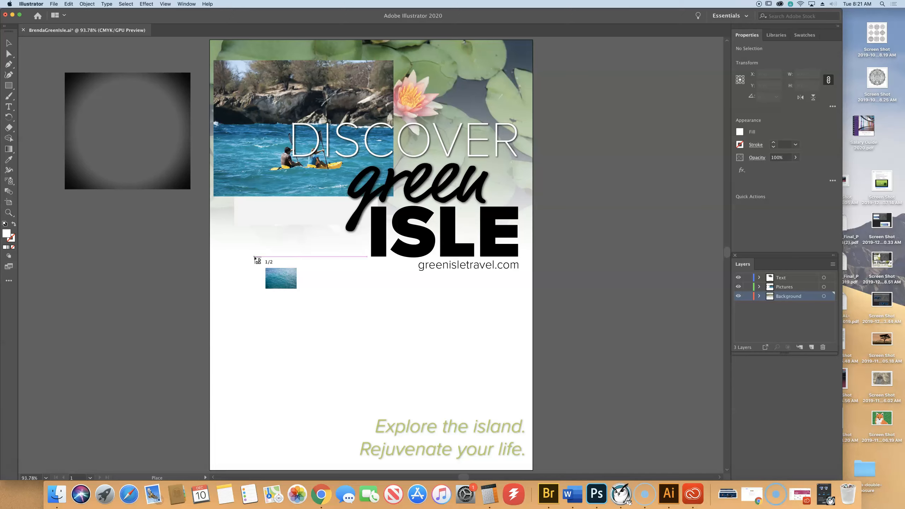
Step: Place the water image at full size on the Background layer, starting at the artboard's left edge below the lily pads
click(211, 231)
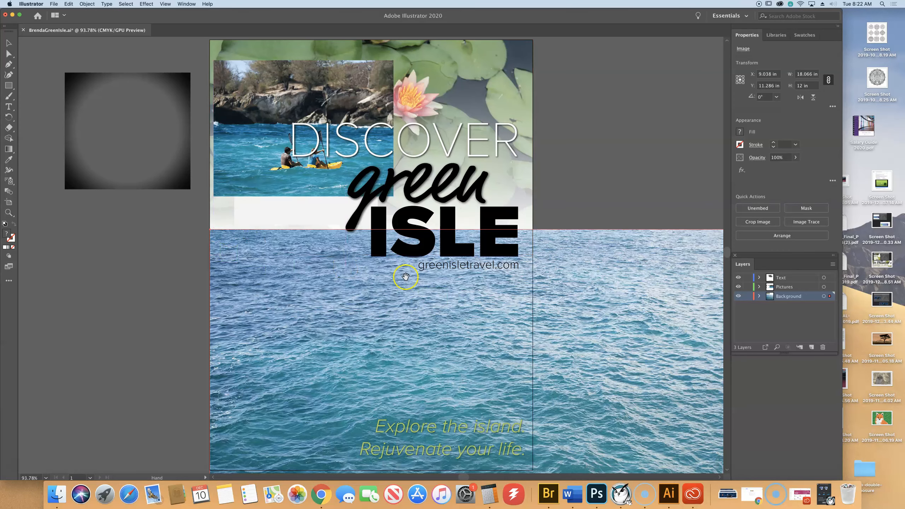
drag(505, 297, 384, 222)
drag(471, 283, 461, 239)
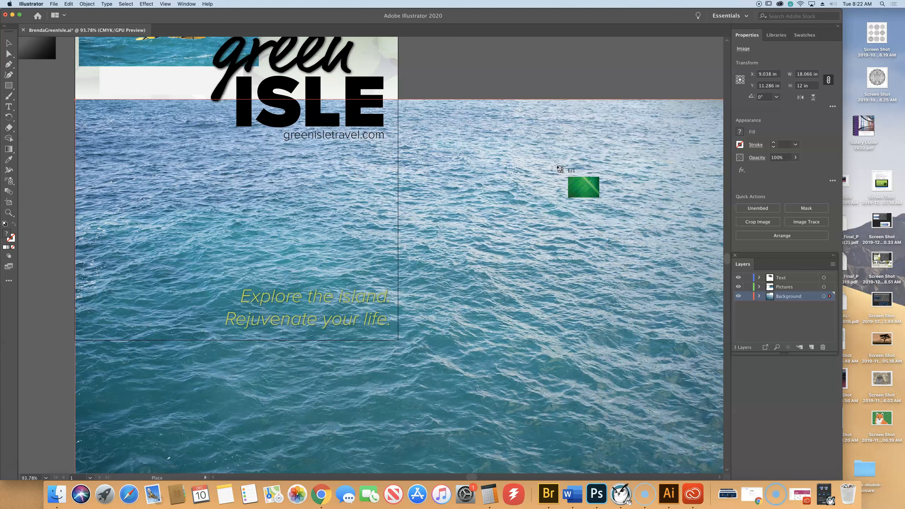
Step: Place the green leaf image off the artboard's right side, scale it to about 5.31 × 3.88 in, and move it higher
drag(551, 150, 683, 263)
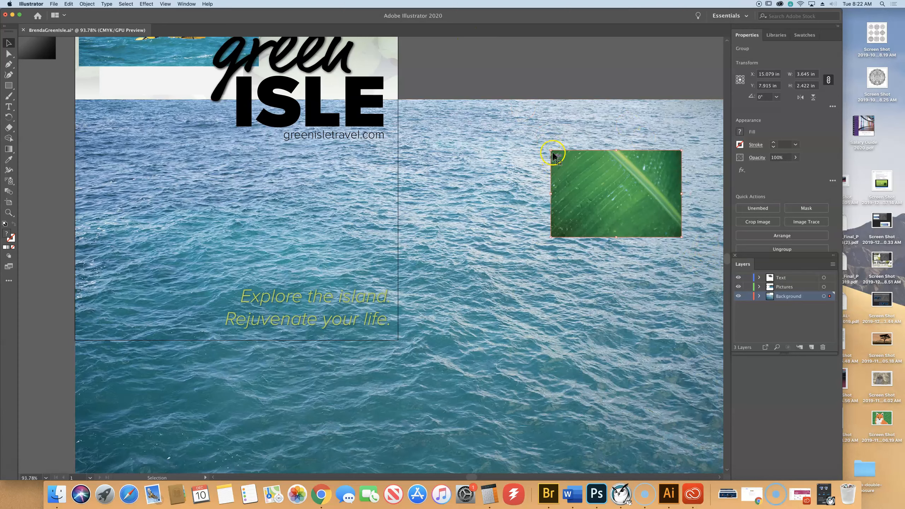
drag(552, 149, 492, 99)
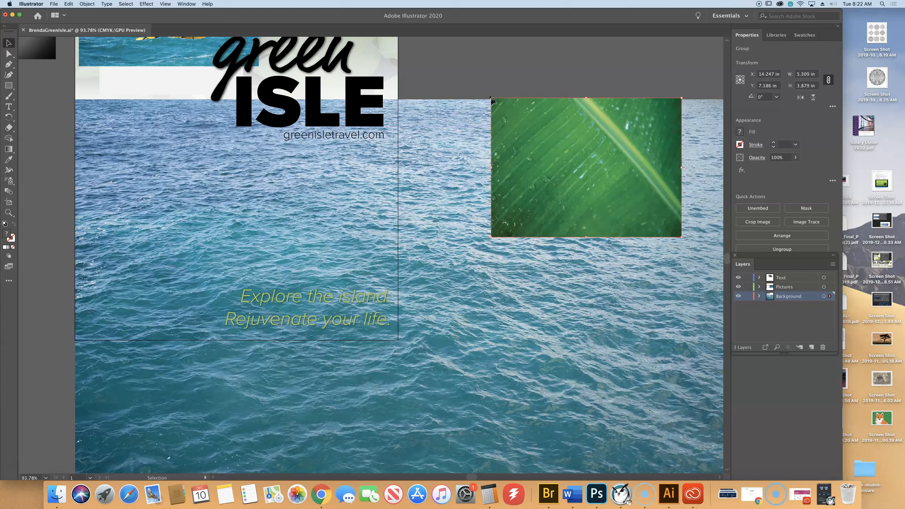
scroll(521, 128, up, 5)
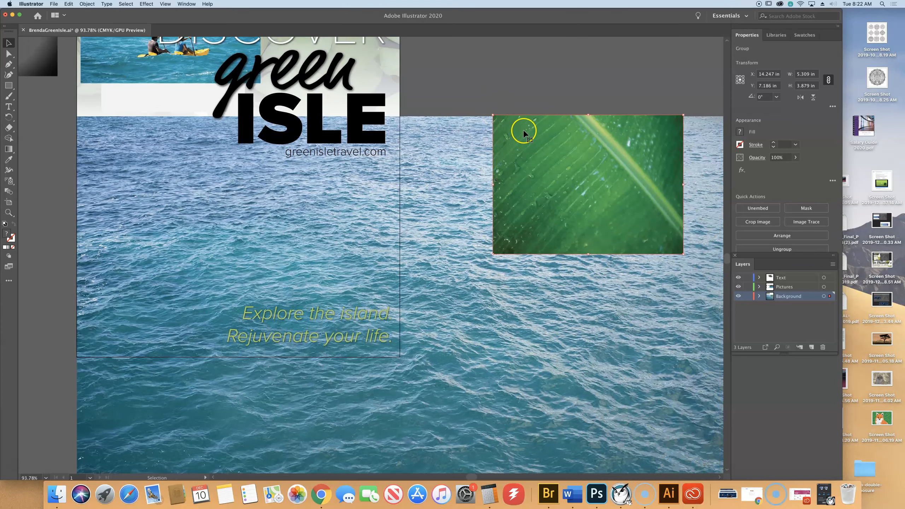
drag(557, 189, 549, 111)
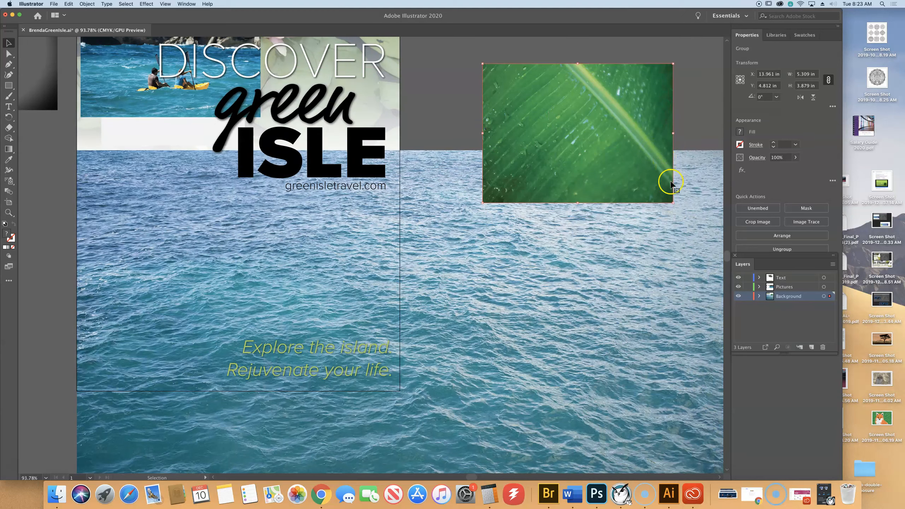
Step: Expand the Background layer and move the selected leaf image from it to the Text layer
click(760, 297)
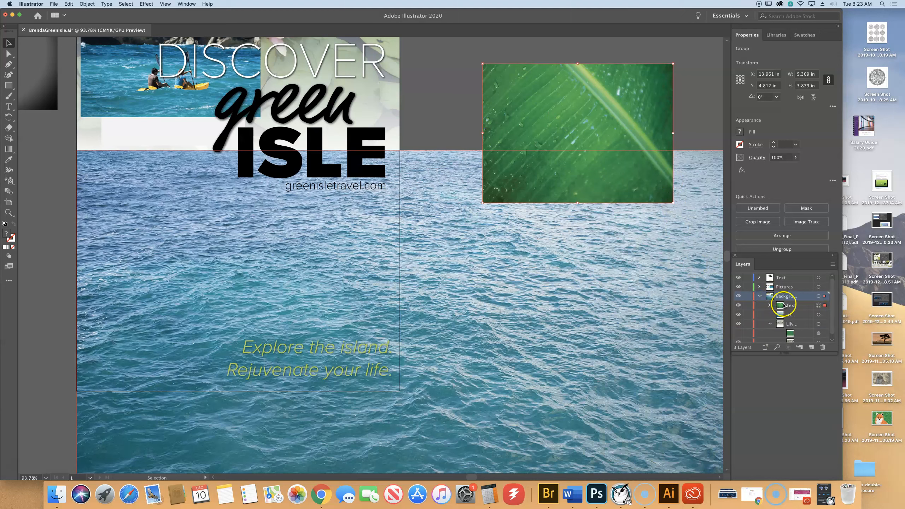
click(489, 128)
click(590, 114)
click(825, 306)
click(826, 307)
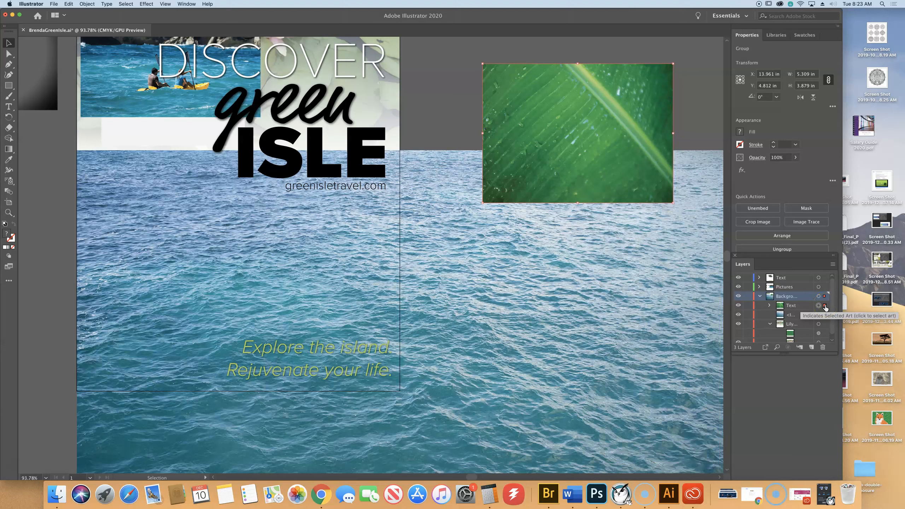
click(825, 277)
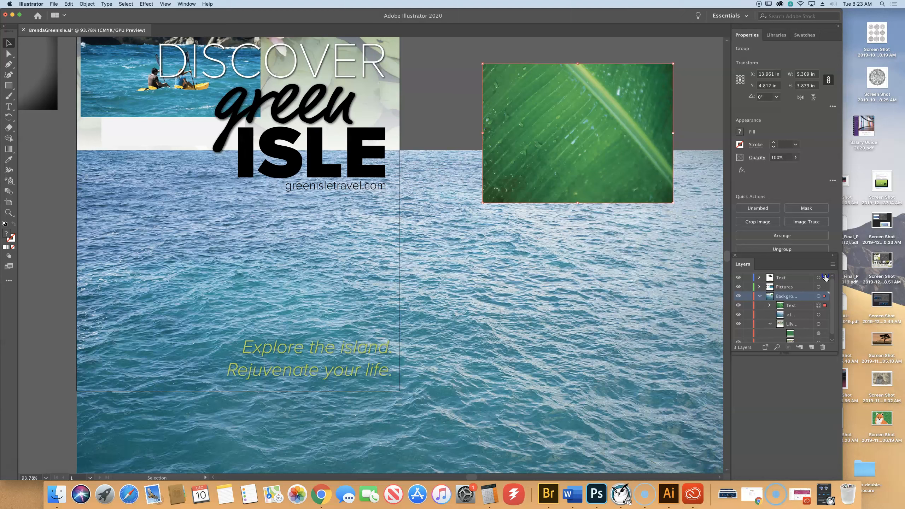
drag(825, 305, 826, 278)
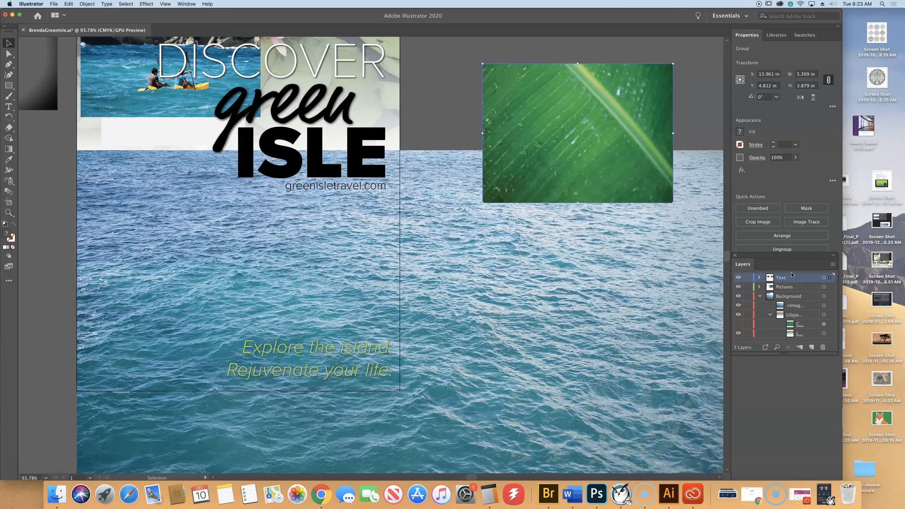
Step: Mask the kayak image to its own bounds, and move the floating layer list lower and lengthen it
key(super+minus)
key(super+equal)
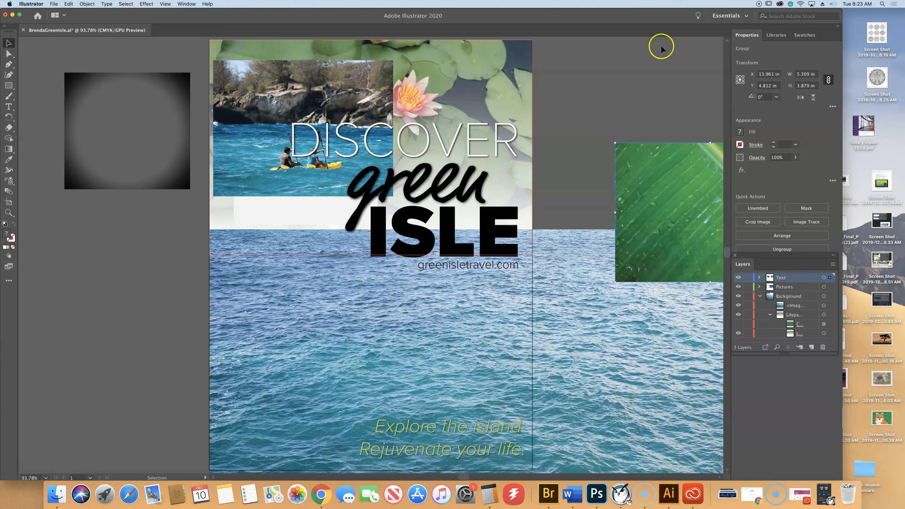
click(321, 81)
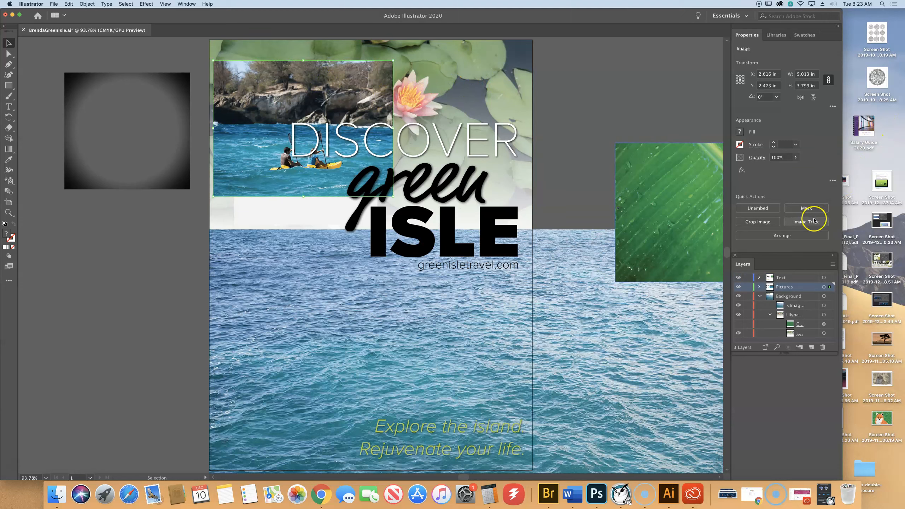
drag(798, 257, 802, 322)
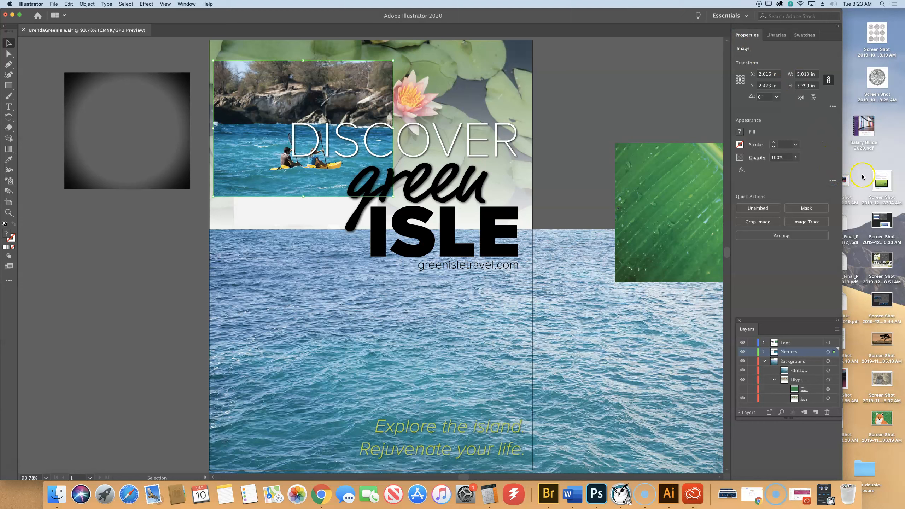
click(809, 209)
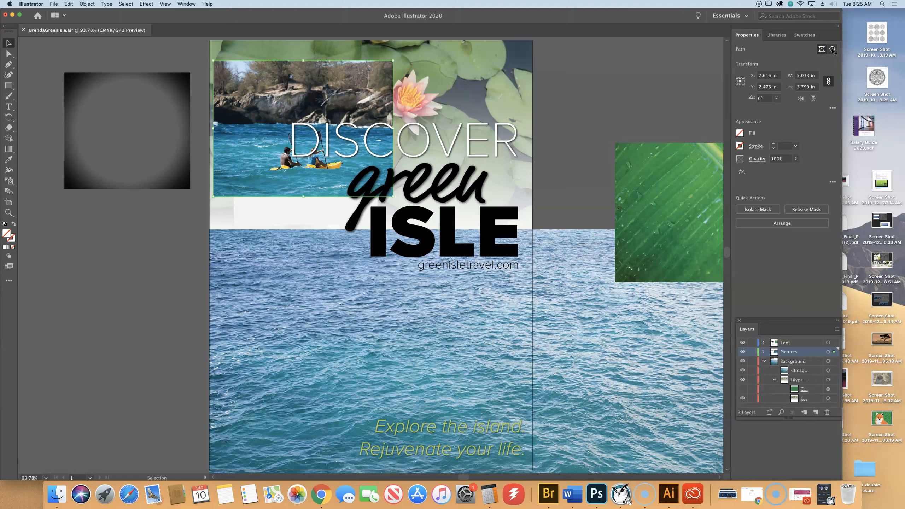
drag(789, 418, 790, 464)
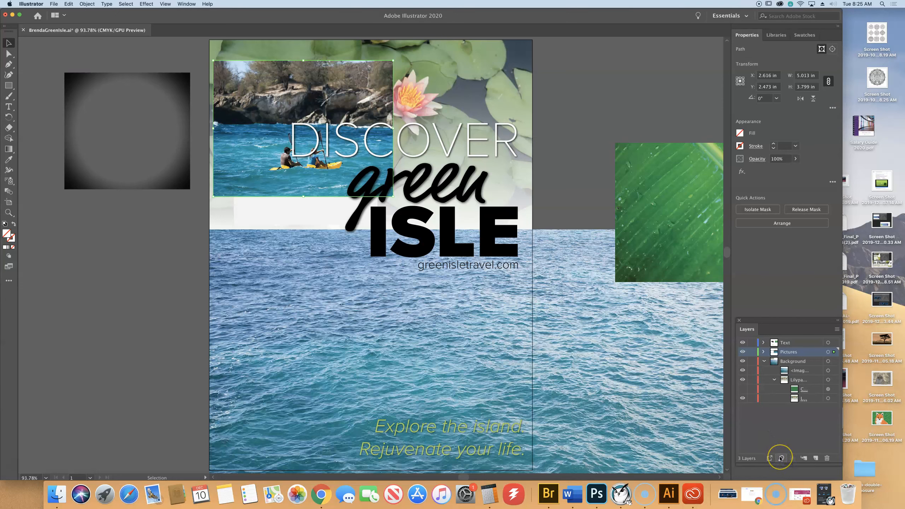
Step: Locate the kayak image's clipping path in the layer list, then move the floating layer list higher and widen it
click(781, 459)
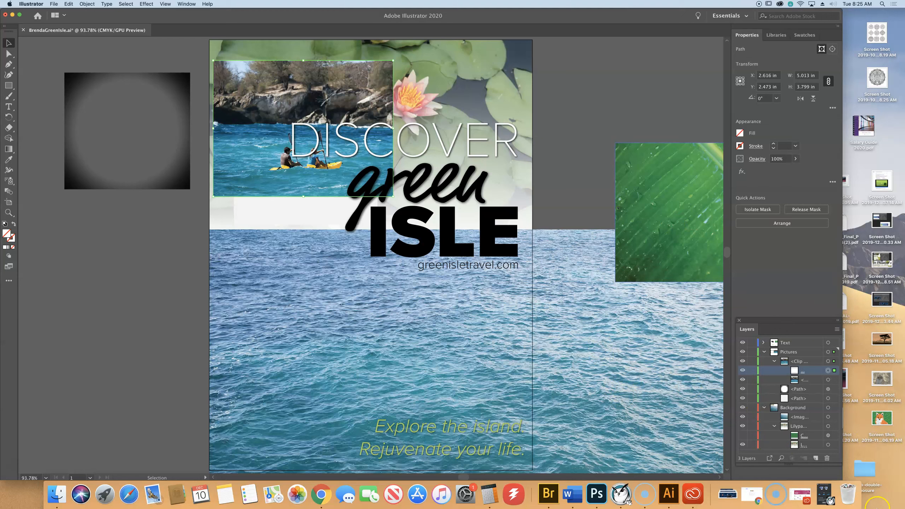
drag(777, 325, 768, 282)
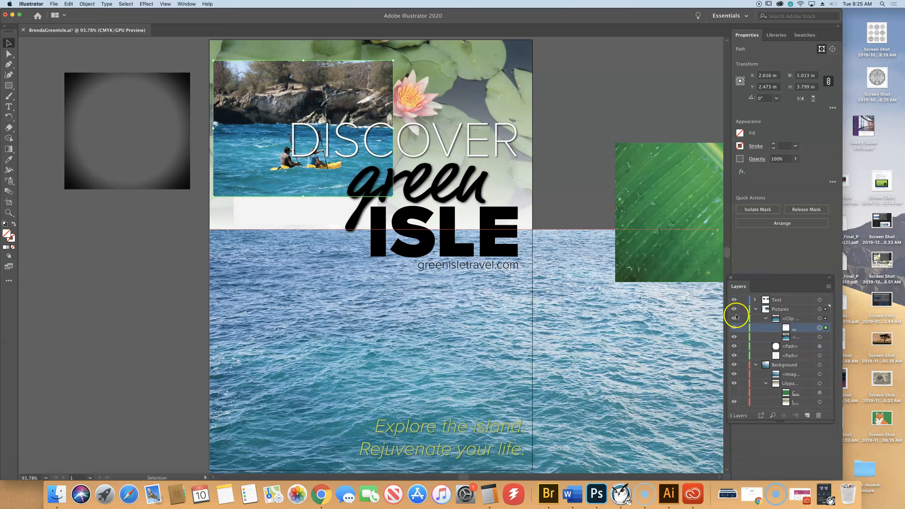
drag(728, 319, 674, 319)
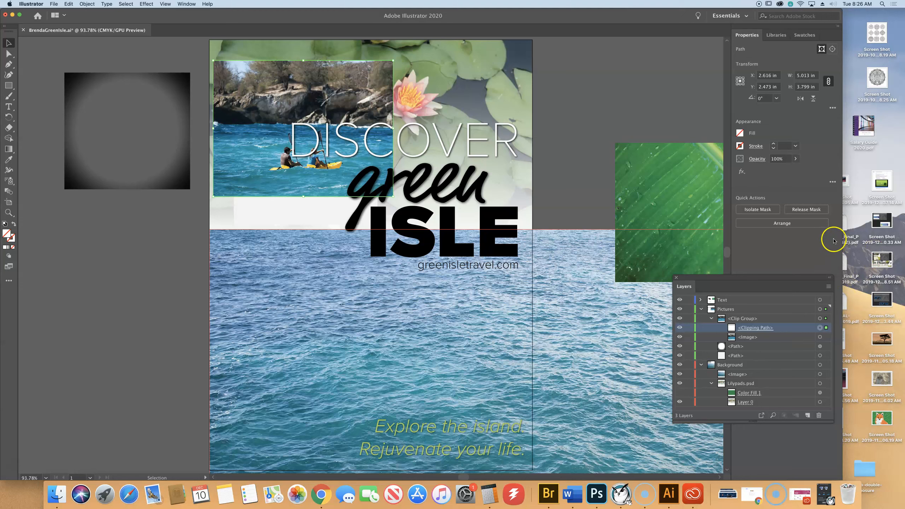
Step: Switch the kayak mask to editing its contents, and return it to editing its clipping path
click(833, 49)
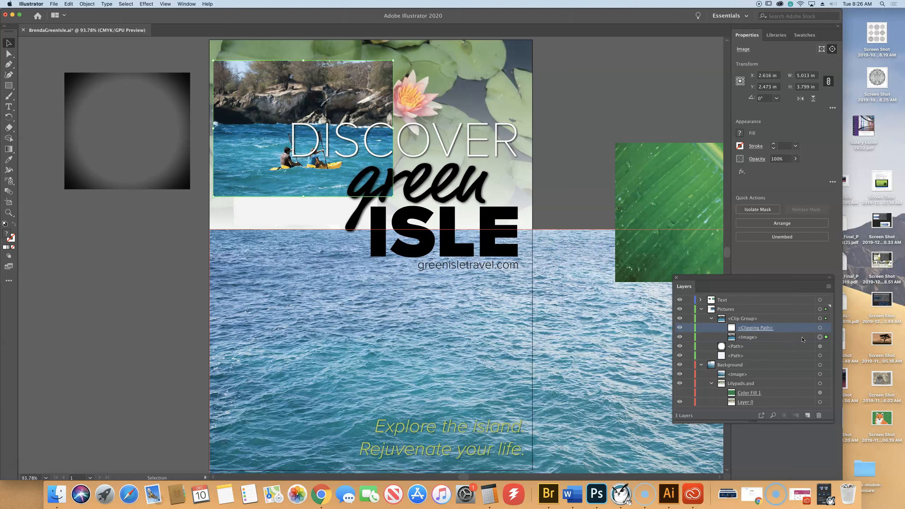
click(815, 47)
click(822, 48)
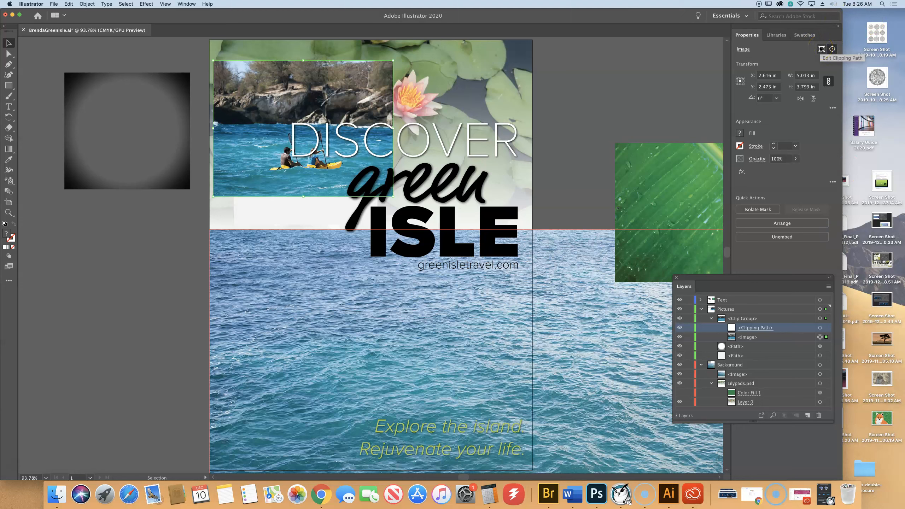
click(816, 300)
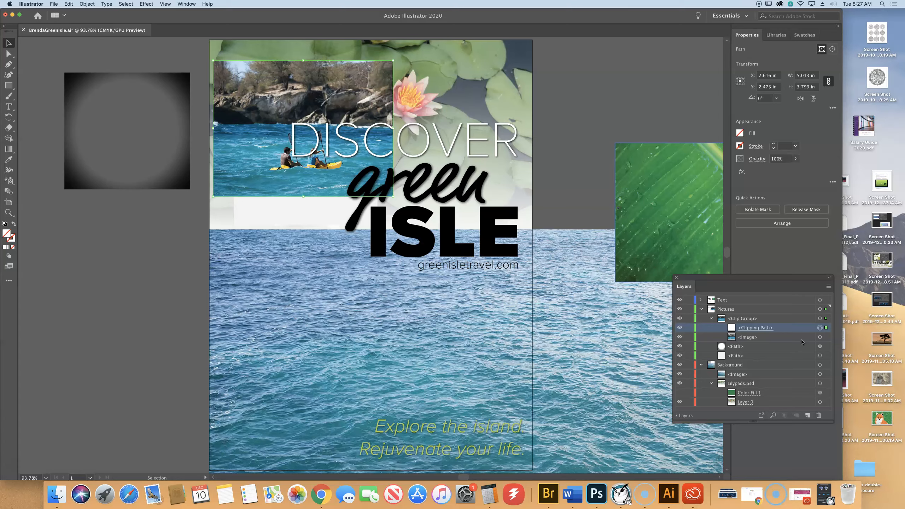
Step: In outline view, lower the kayak mask's top edge to a height of about 3.25 in, and return to preview
key(ctrl+y)
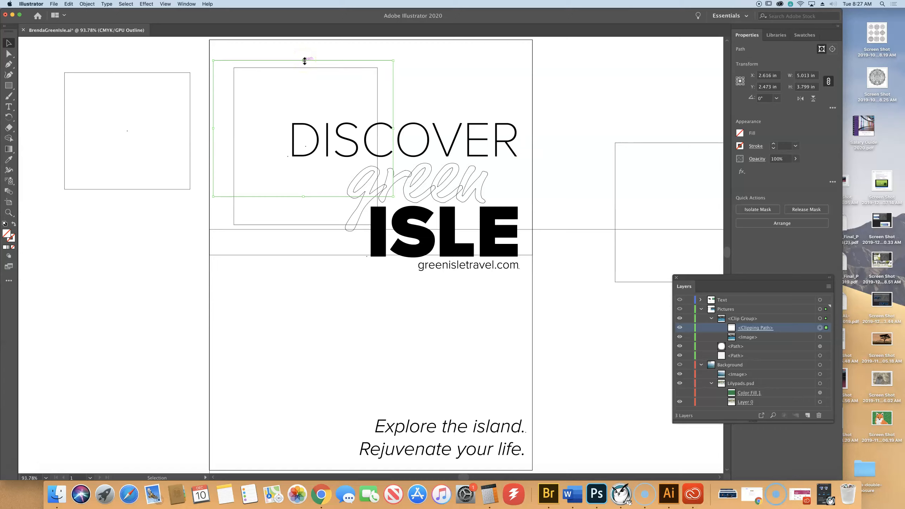
drag(304, 61, 304, 80)
key(super+y)
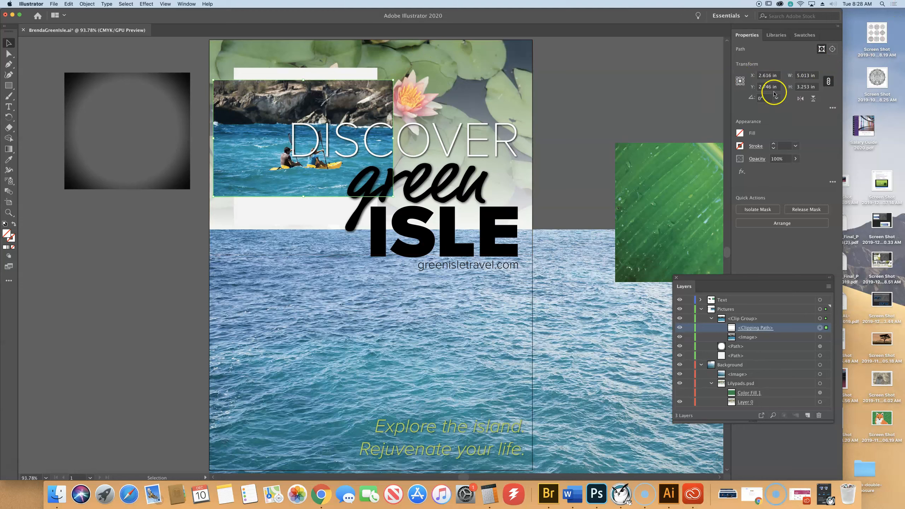
Step: Unlink the proportions and set the kayak clipping path's size to 3.5 in wide and 3.25 in high
click(740, 82)
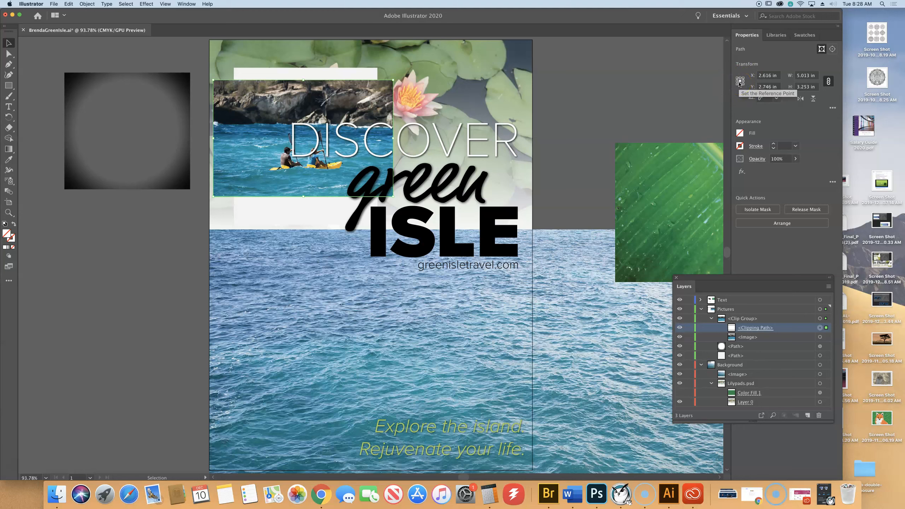
click(829, 82)
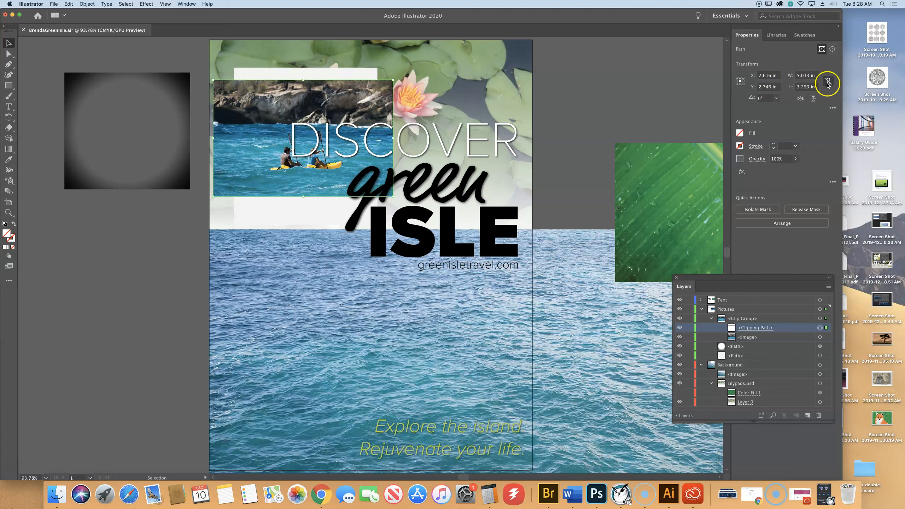
click(808, 87)
drag(808, 87, 810, 88)
key(BackSpace)
click(824, 61)
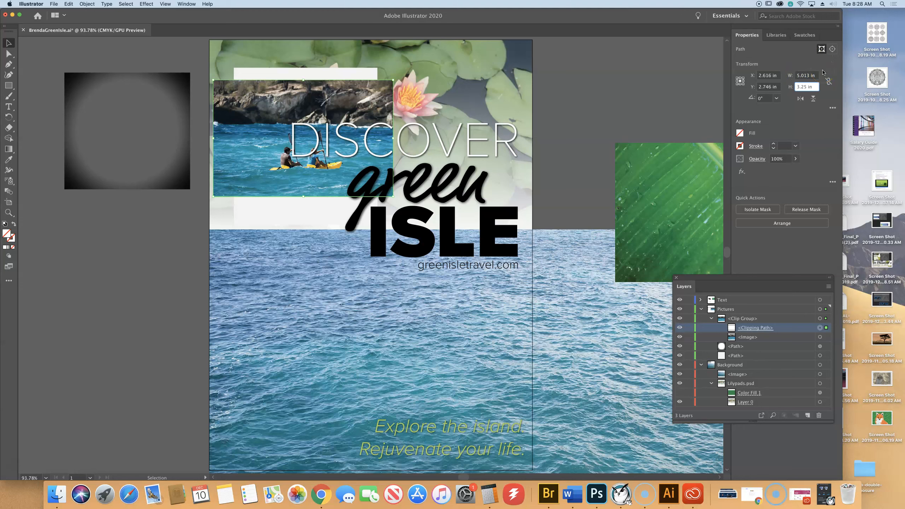
click(806, 75)
click(809, 76)
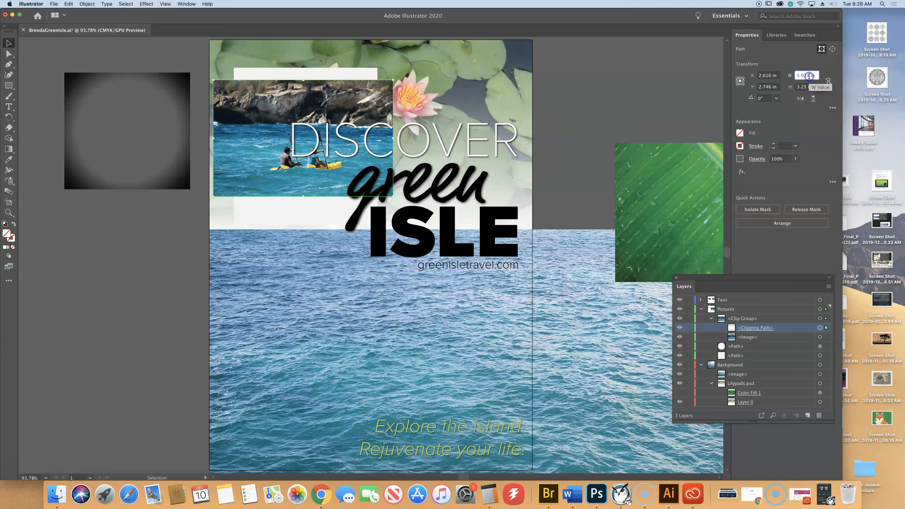
double_click(807, 76)
text(3.5)
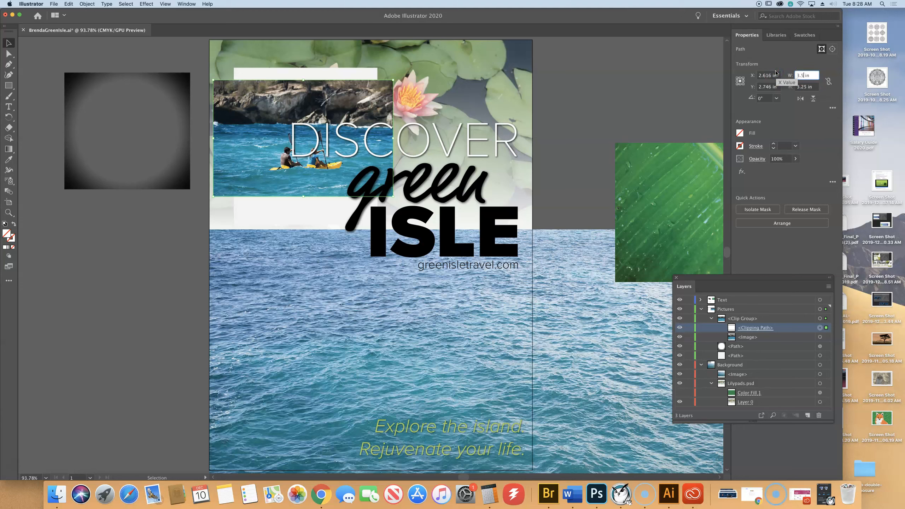
key(Tab)
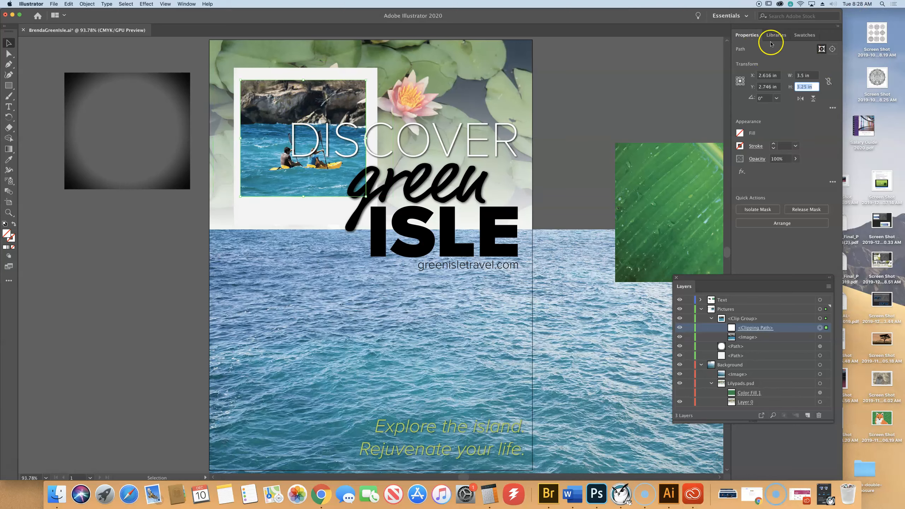
Step: Reposition the kayak image inside its mask to about X 2.19 in, Y 2.87 in, and deselect it
click(833, 49)
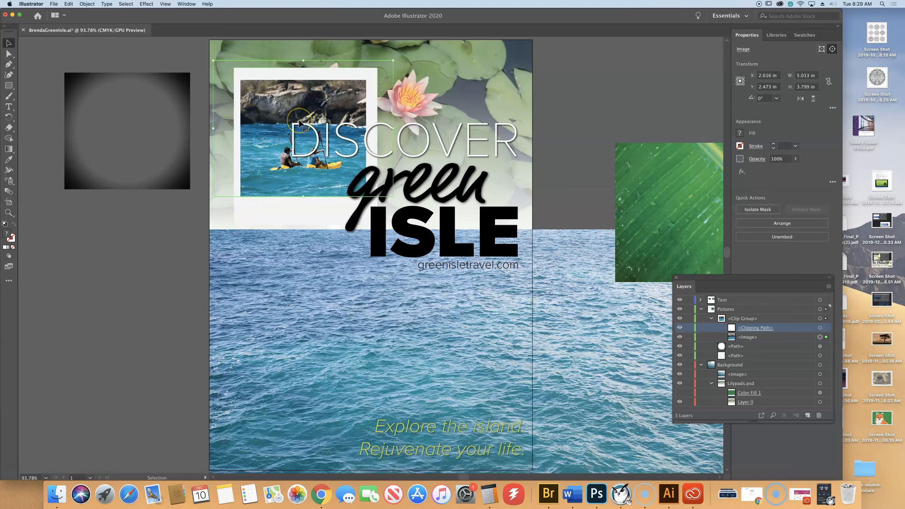
drag(286, 91, 299, 109)
key(super+z)
key(super+z)
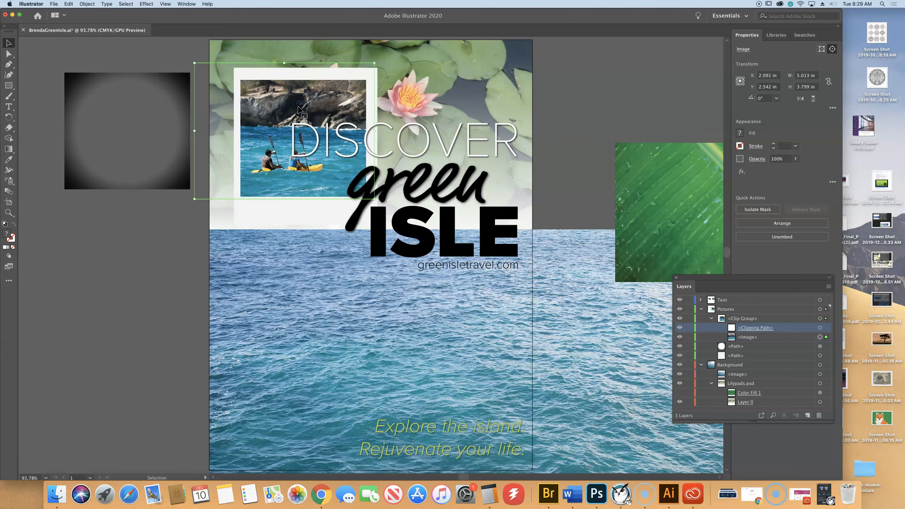
drag(302, 107, 306, 116)
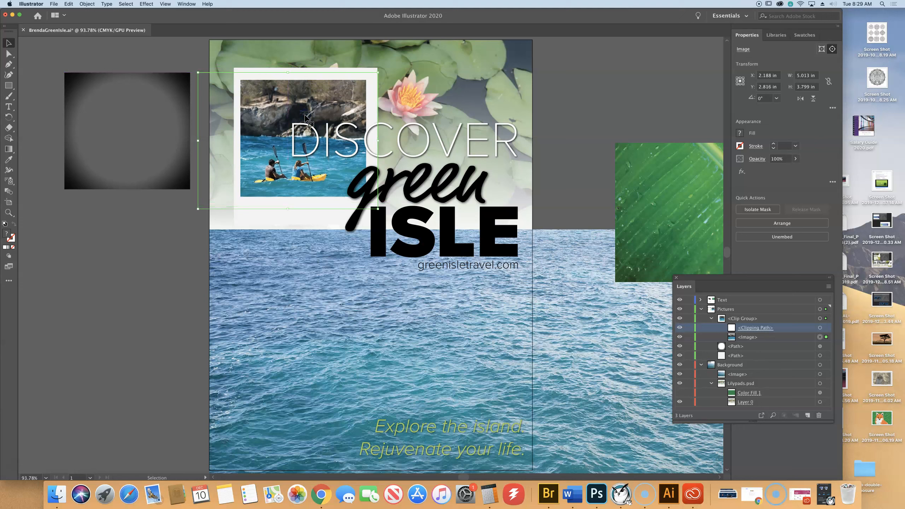
drag(305, 116, 305, 118)
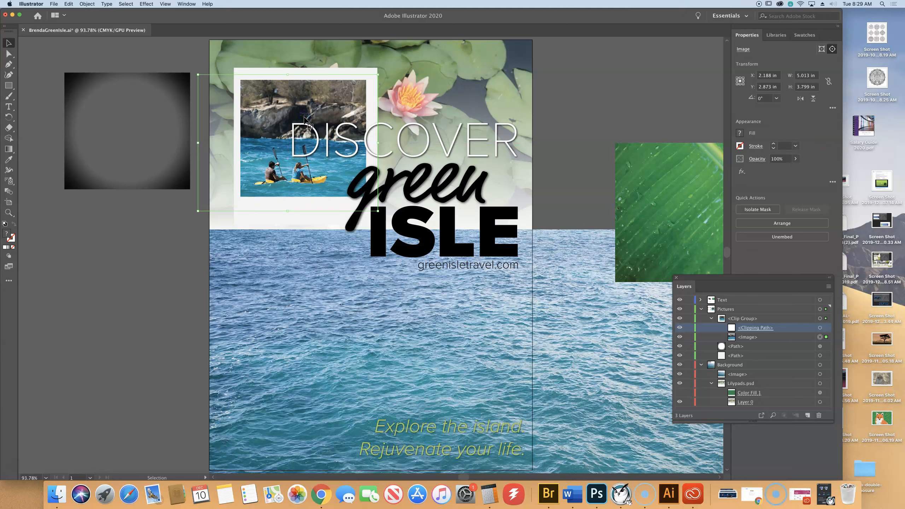
click(566, 83)
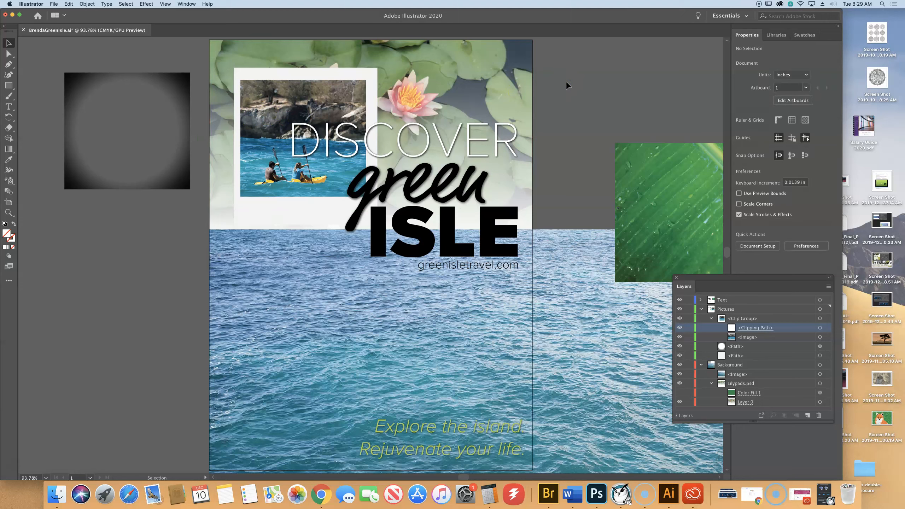
Step: Move the masked kayak picture within the white frame to about X 2.68 in, Y 2.69 in, and save the document
click(323, 86)
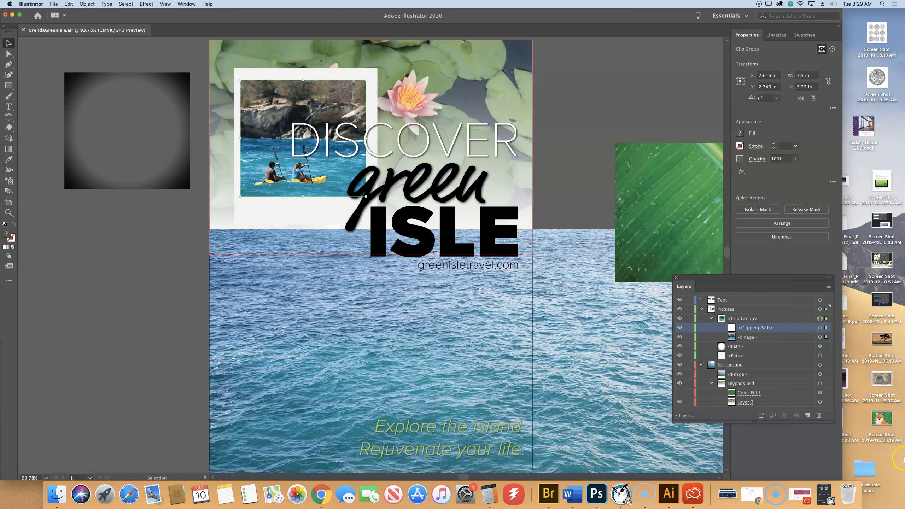
click(891, 427)
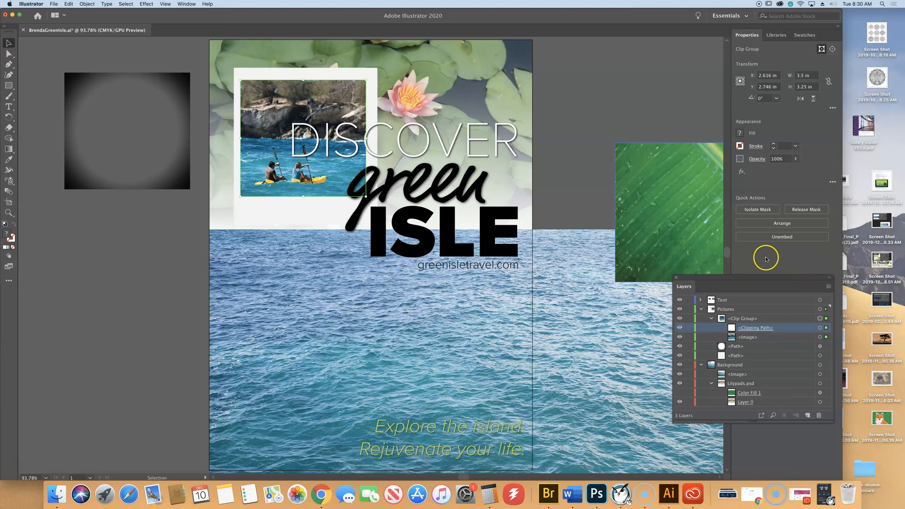
click(292, 96)
drag(292, 97, 296, 98)
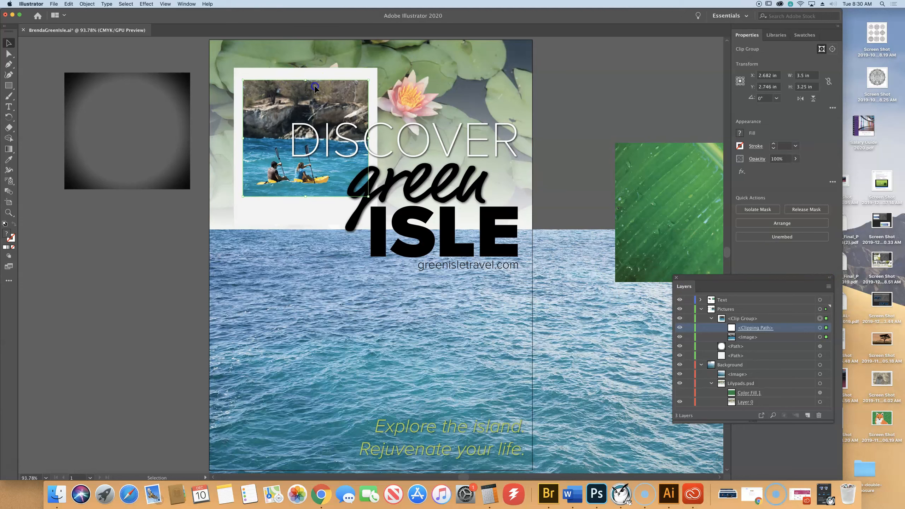
drag(314, 84, 314, 84)
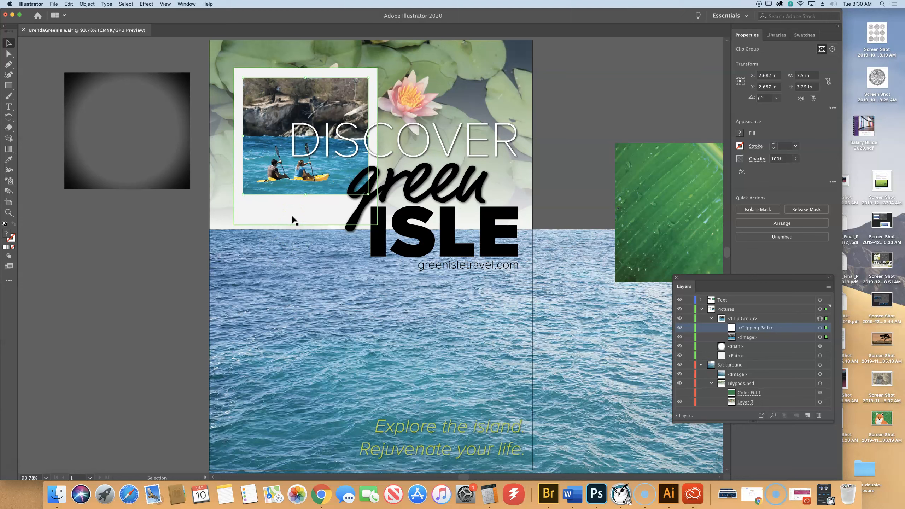
click(624, 56)
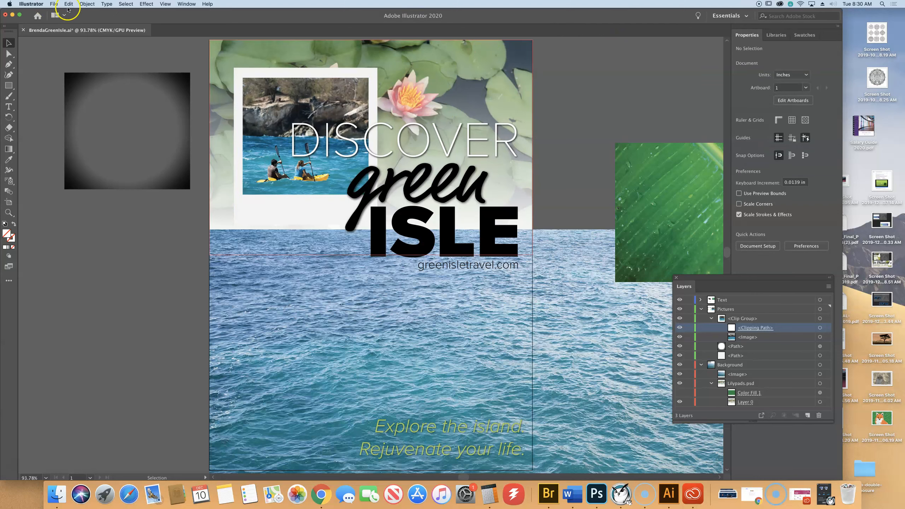
click(53, 4)
click(71, 56)
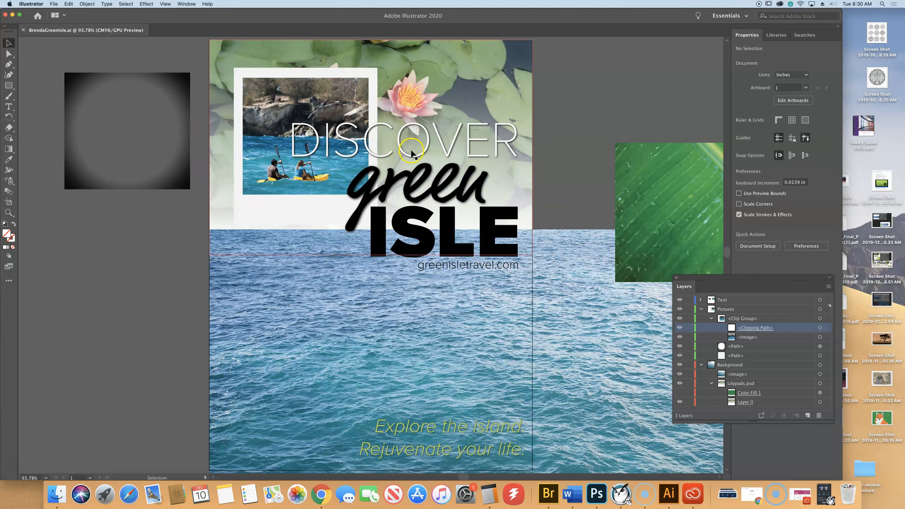
Step: Move the green leaf image over the poster's "green ISLE" lettering, at about X 6.30 in, Y 5.02 in
click(675, 173)
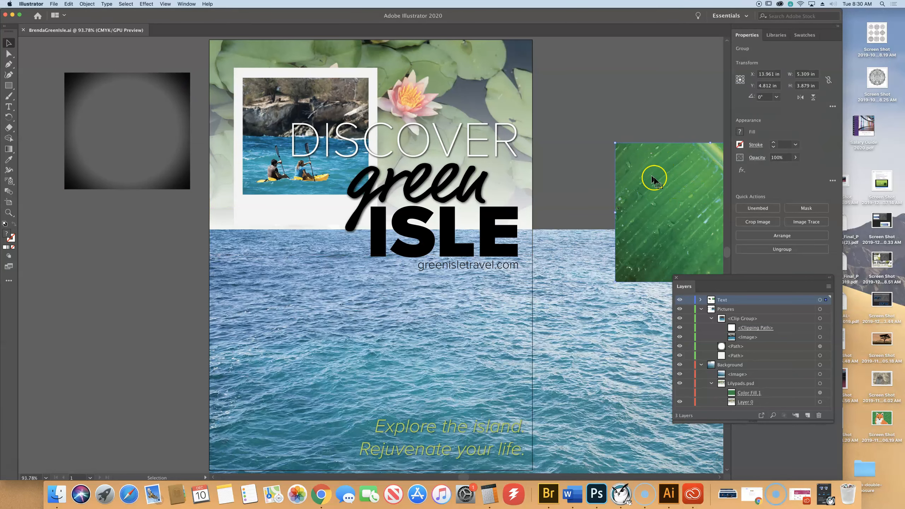
drag(675, 171, 400, 178)
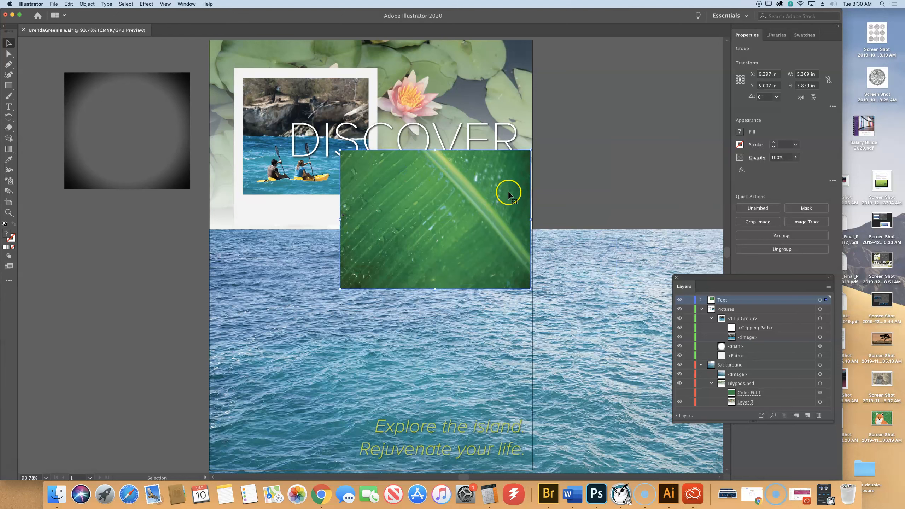
drag(459, 246, 441, 207)
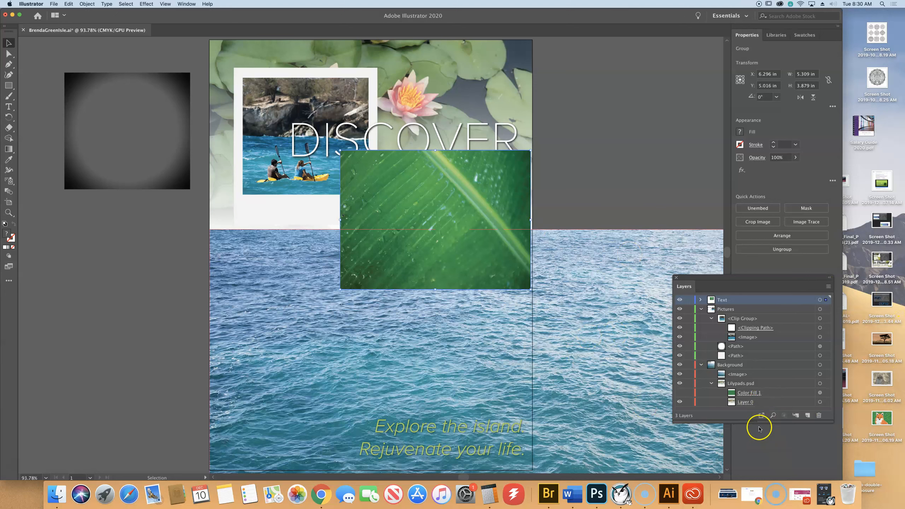
Step: Locate the leaf image in a lengthened layer list, and send it behind the lettering on the Text layer
click(774, 416)
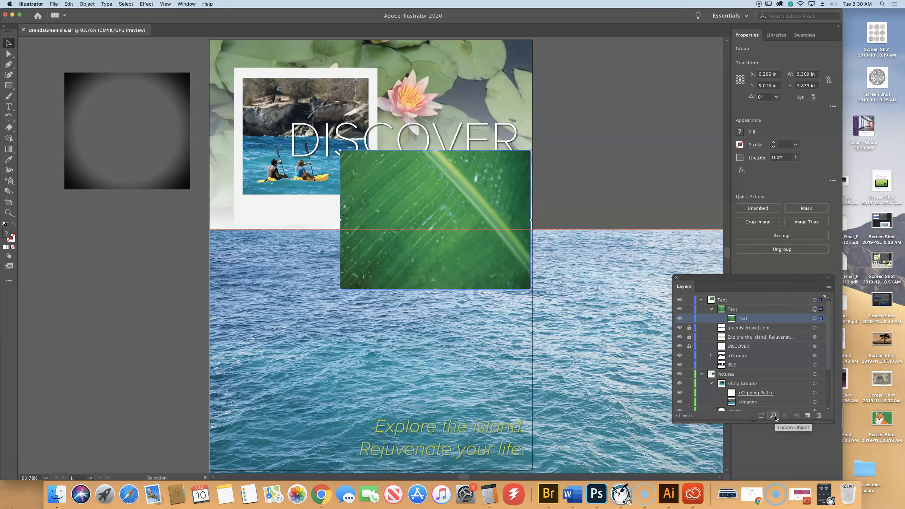
drag(751, 422, 750, 452)
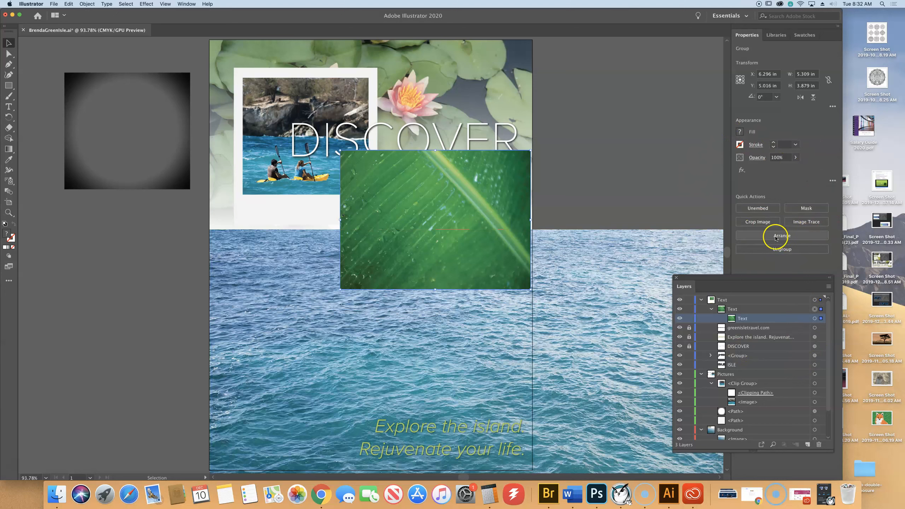
click(786, 239)
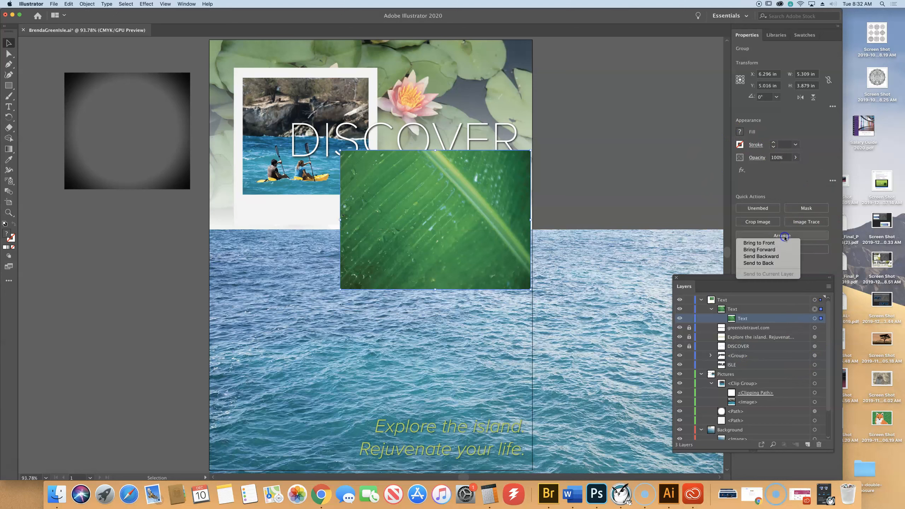
click(777, 263)
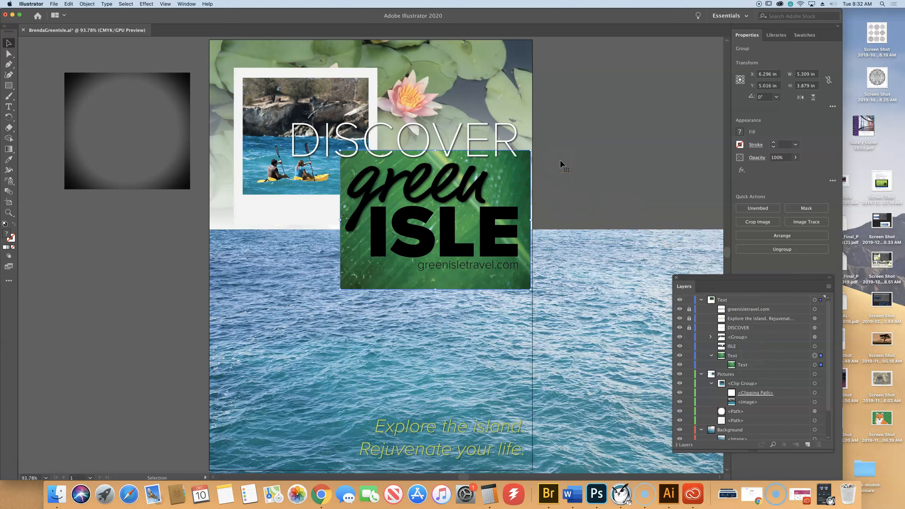
Step: Clip the green leaf image to the "ISLE" lettering with a clipping mask, leaving the "green" lettering out of it
shift+click(447, 223)
shift+click(442, 195)
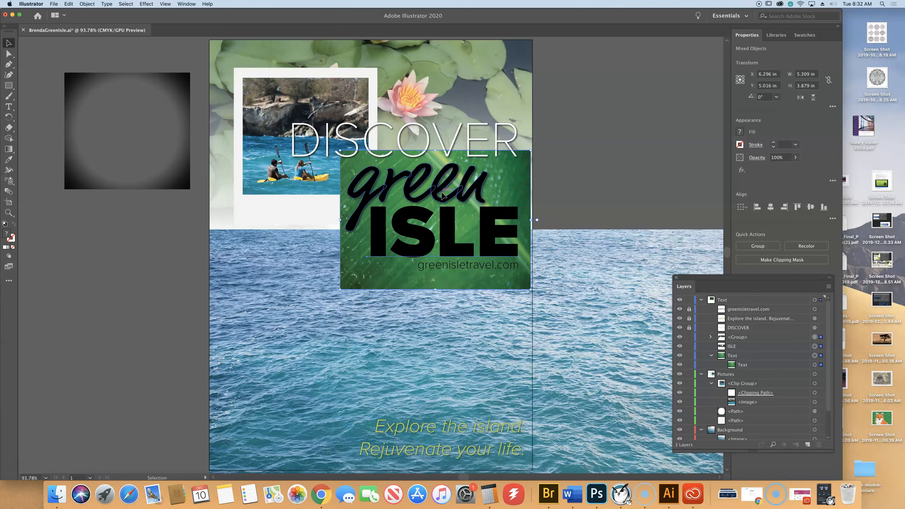
scroll(444, 195, left, 1)
shift+click(445, 195)
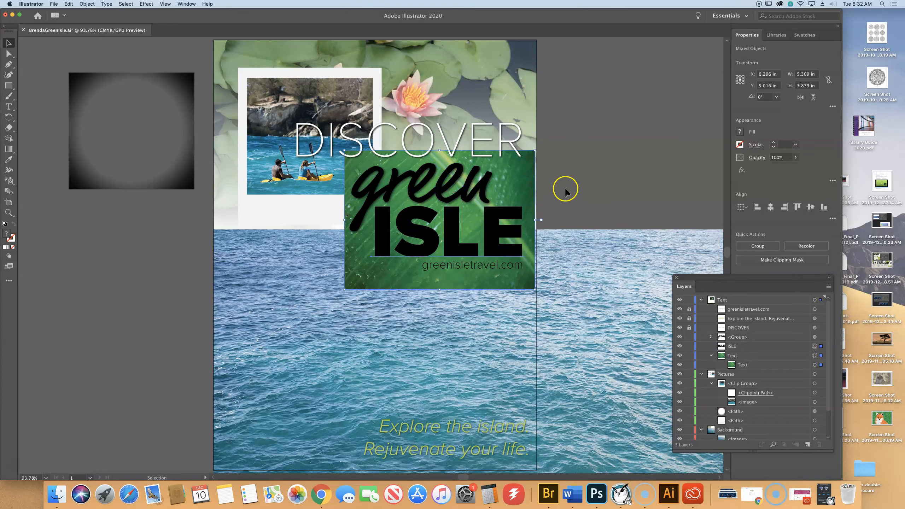
click(513, 177)
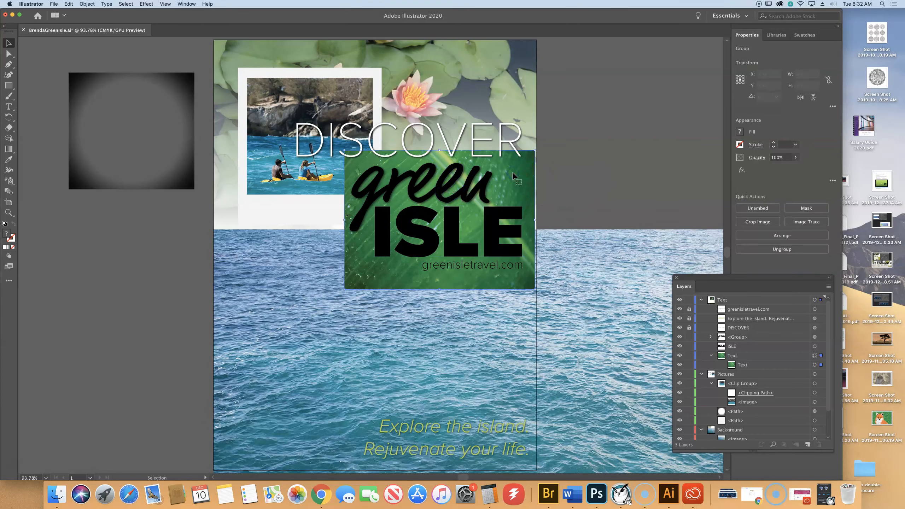
shift+click(496, 246)
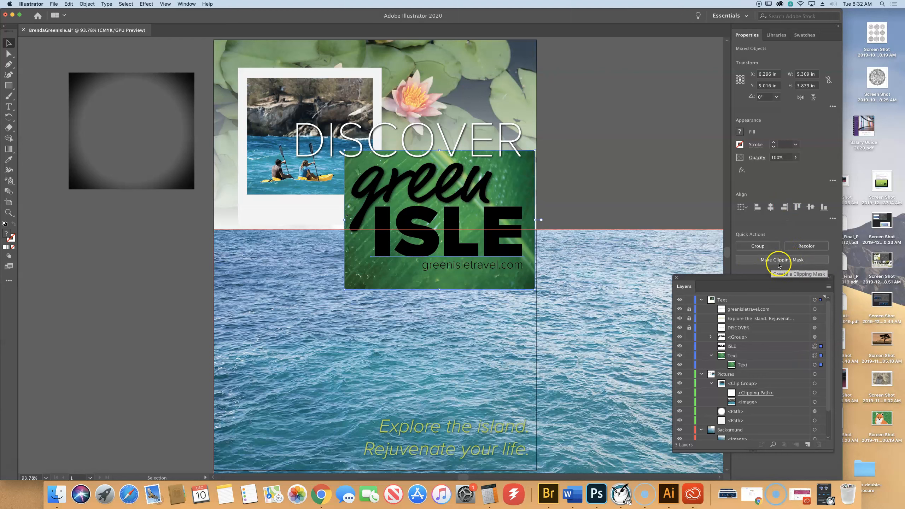
click(779, 263)
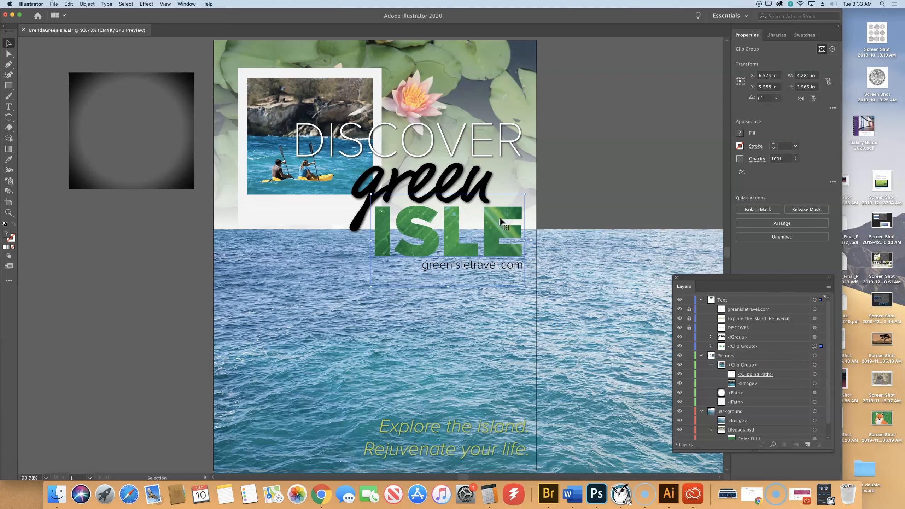
Step: Apply the drop shadow graphic style to the leaf-filled "ISLE" clip group, deselect it, and save the document
click(192, 4)
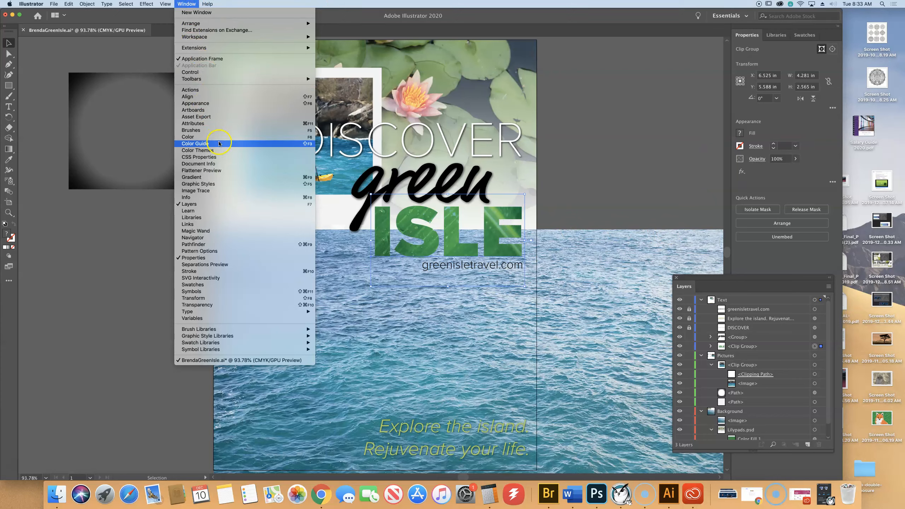
click(236, 184)
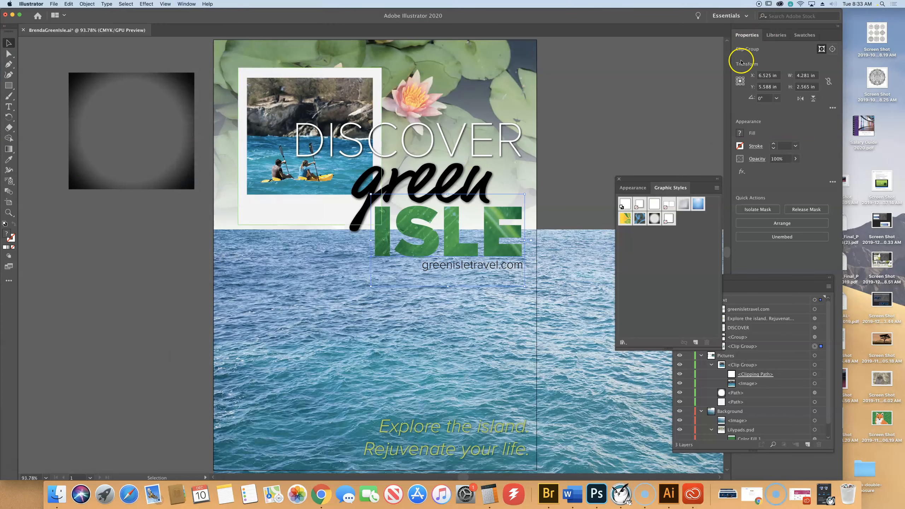
drag(664, 179, 652, 52)
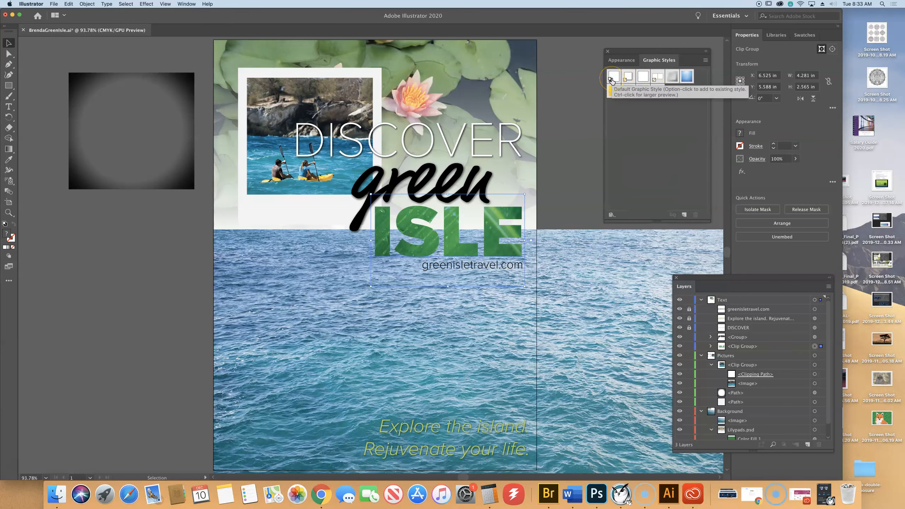
click(634, 81)
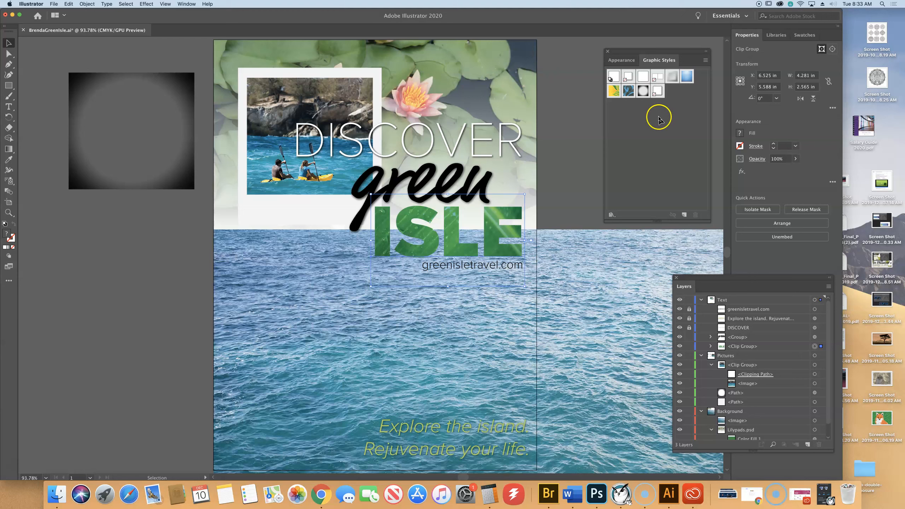
click(658, 91)
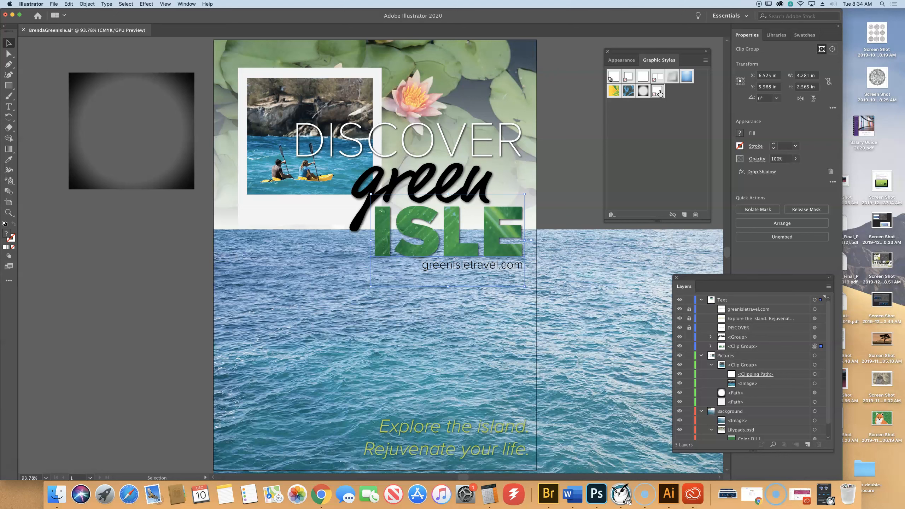
click(573, 50)
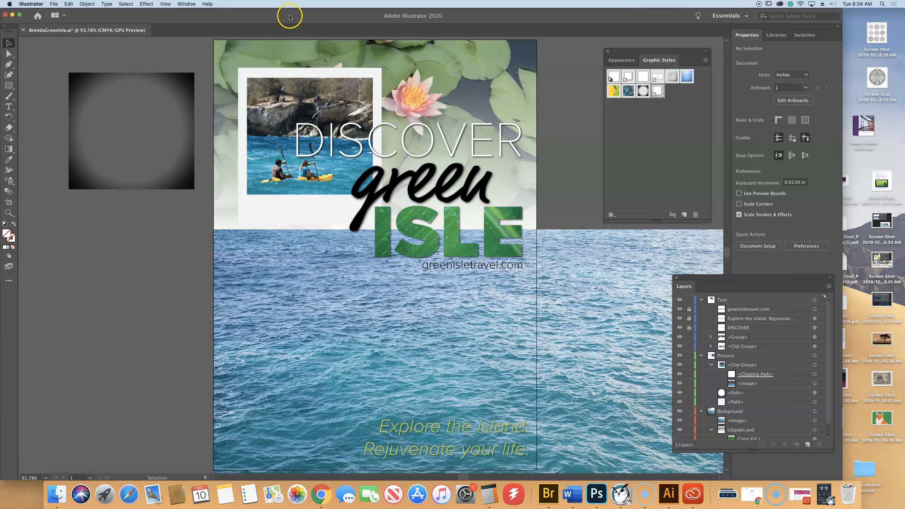
click(46, 8)
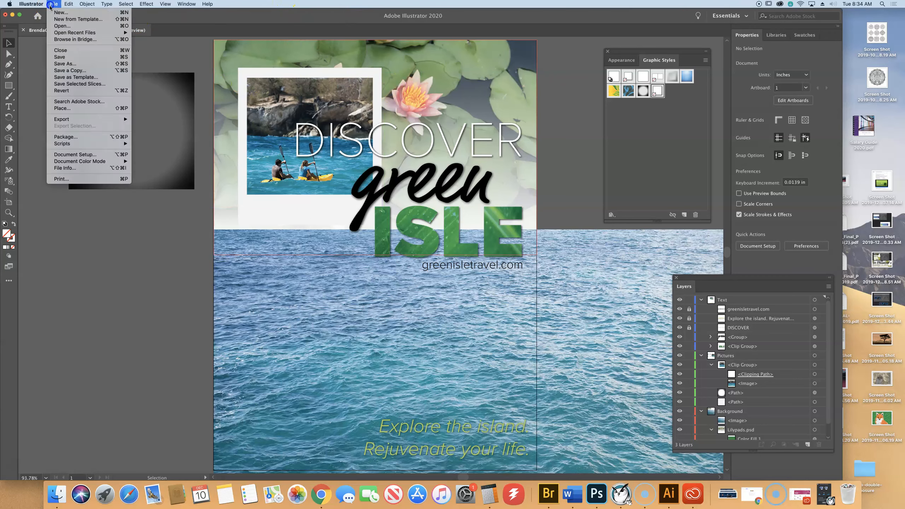
click(68, 61)
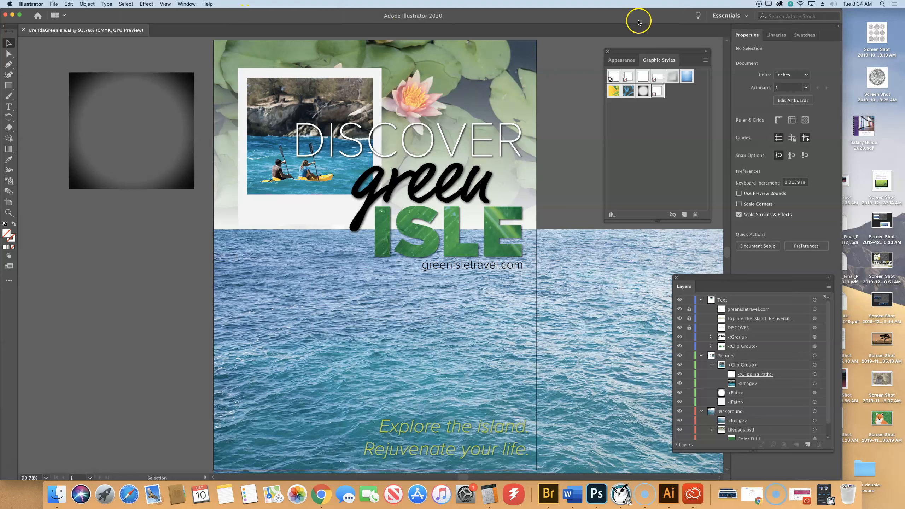
Step: Collapse the Text, Pictures and Background layers in the layer list, and hide the Text and Pictures layers
click(701, 300)
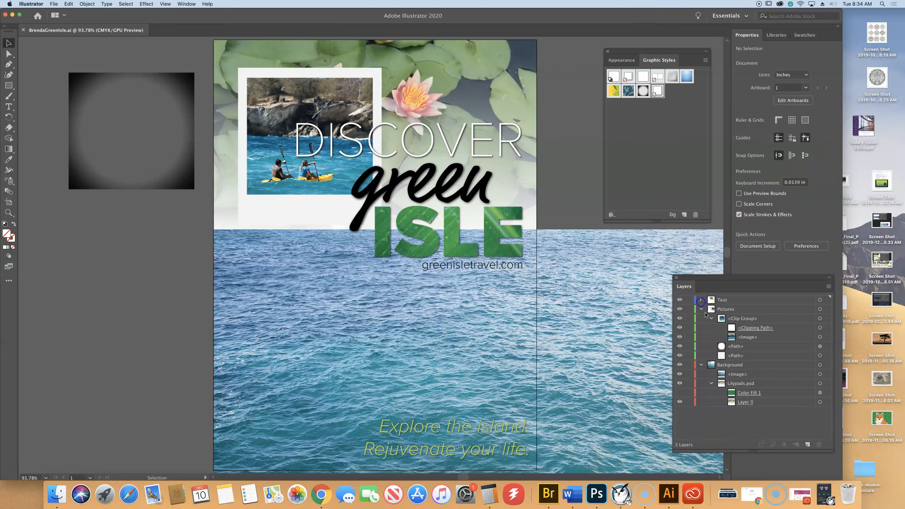
click(701, 308)
click(701, 318)
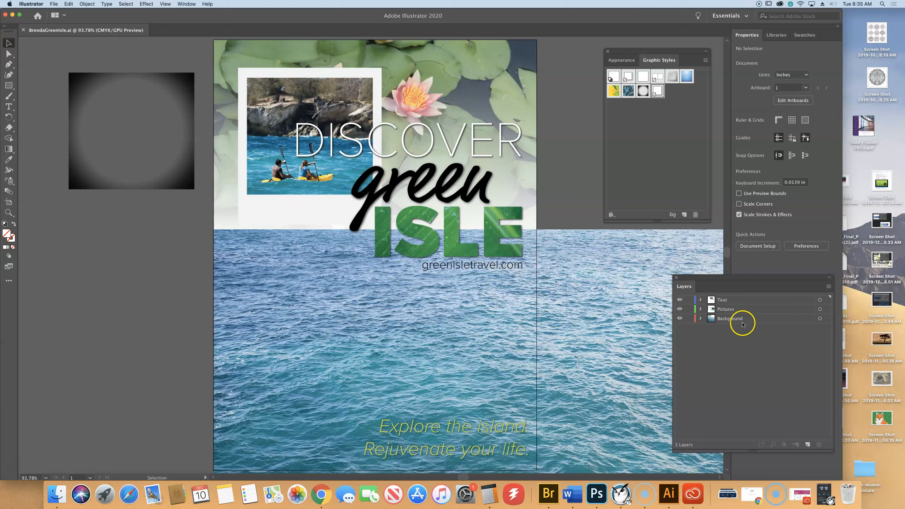
click(680, 300)
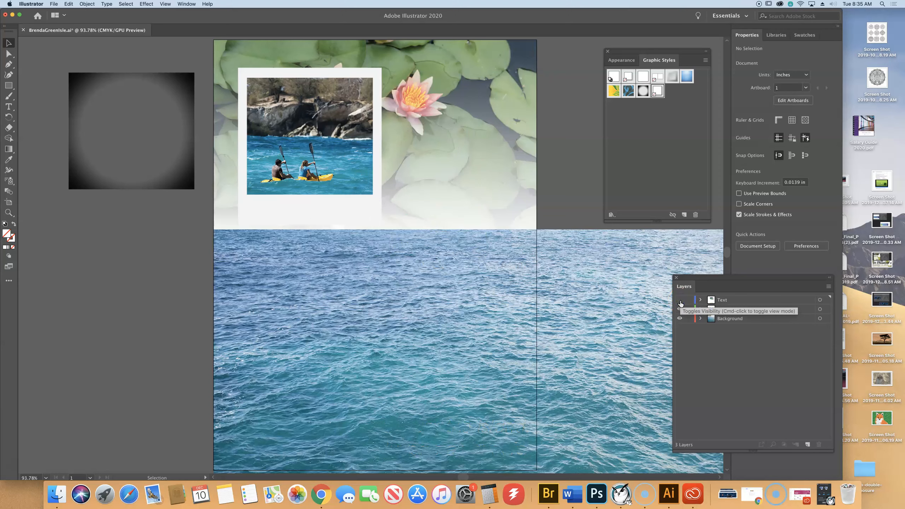
click(680, 312)
click(680, 309)
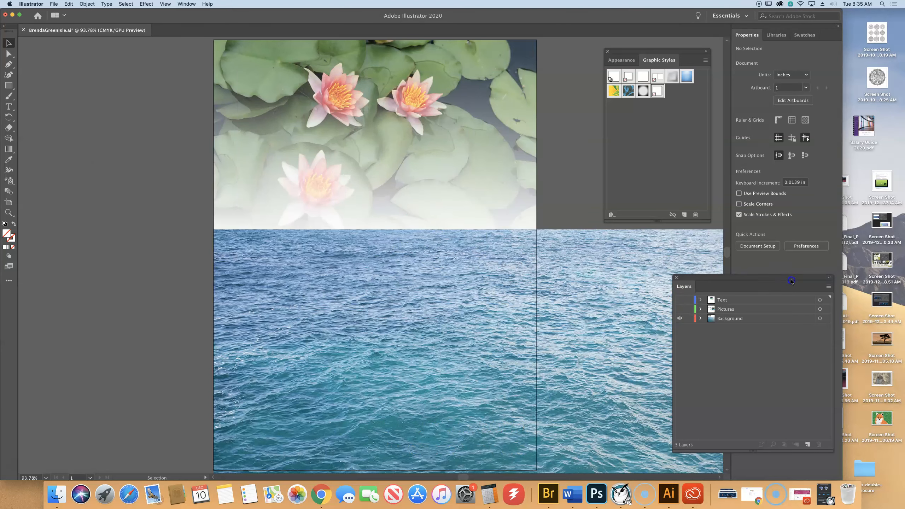
Step: Tidy the workspace by closing Graphic Styles and repositioning the floating layer list, and hide the Pictures layer
drag(779, 279, 839, 279)
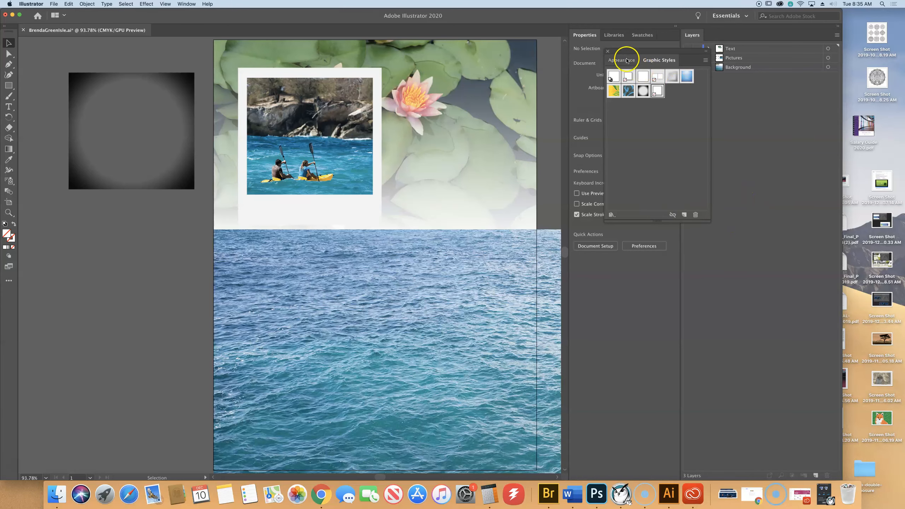
click(608, 53)
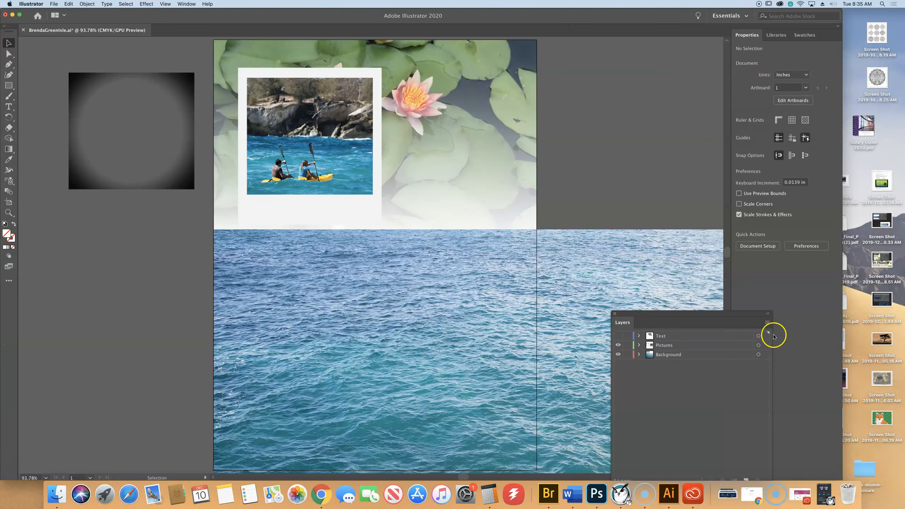
drag(710, 318, 774, 301)
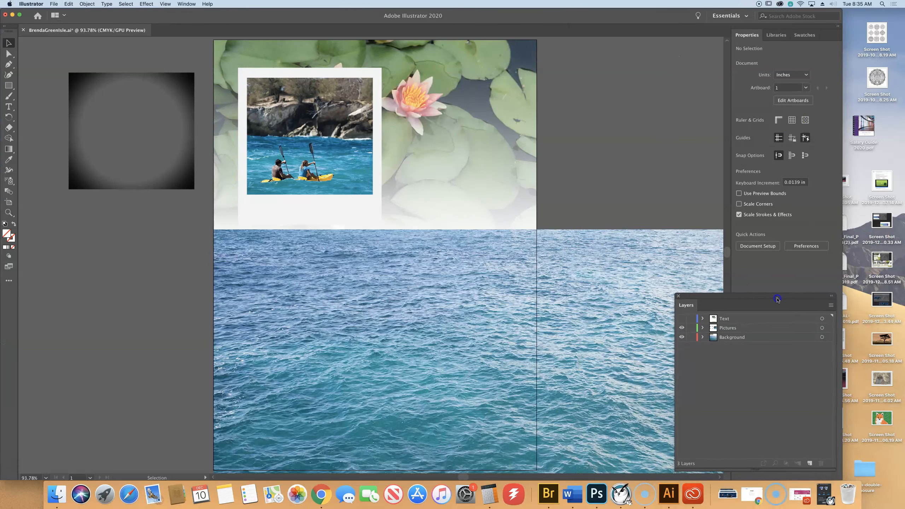
click(682, 327)
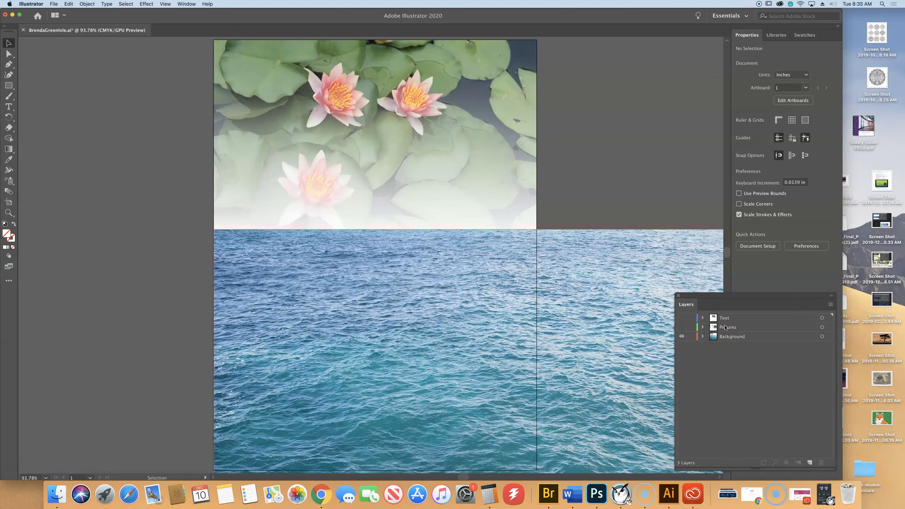
Step: Move the ocean image up over the artboard to X 3.44 in, Y 6 in, aligned with the artboard's top and bottom edges
key(a)
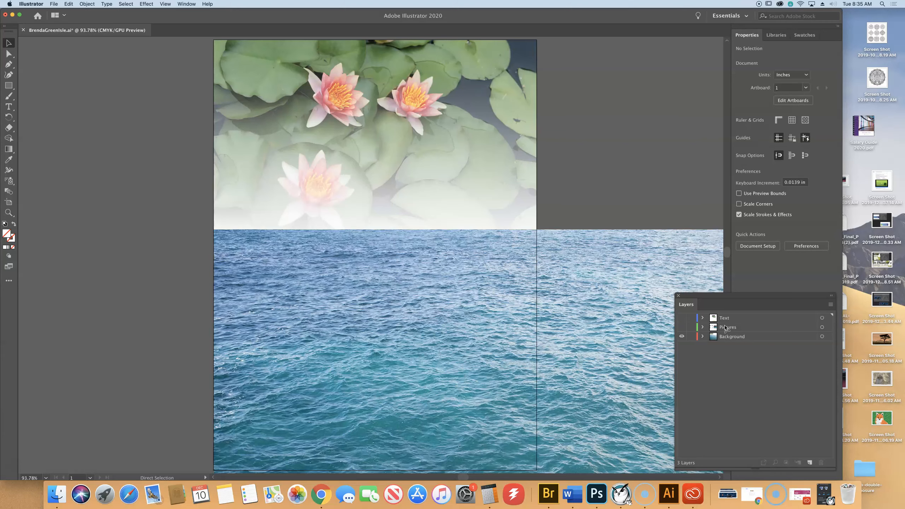
scroll(725, 327, right, 1)
key(super+minus)
key(super+minus)
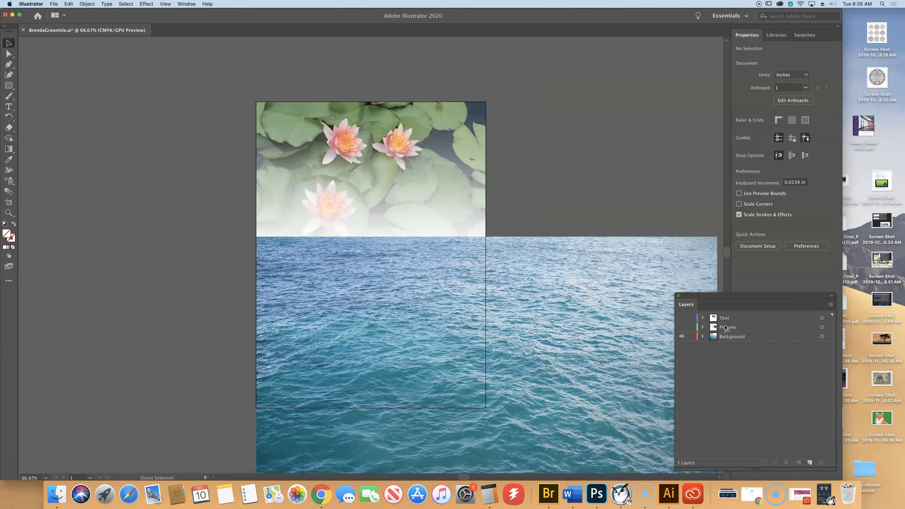
click(654, 286)
drag(522, 147, 498, 53)
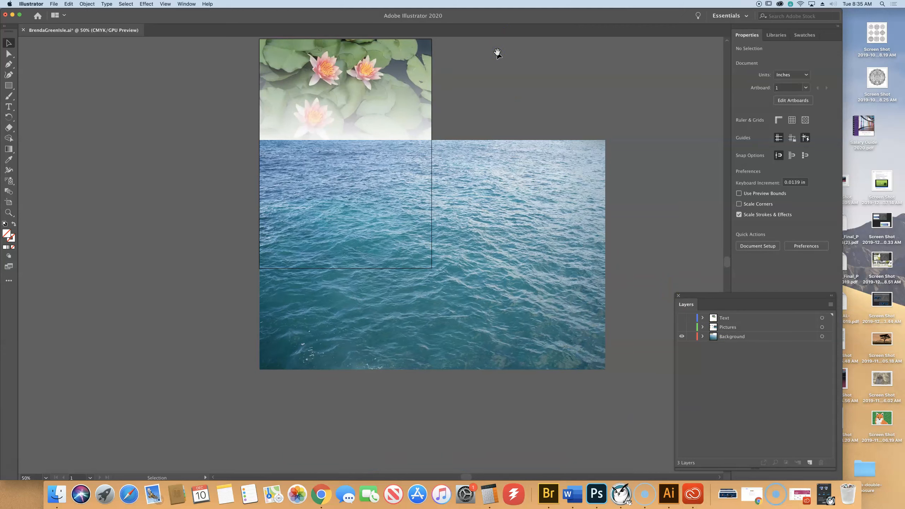
click(406, 234)
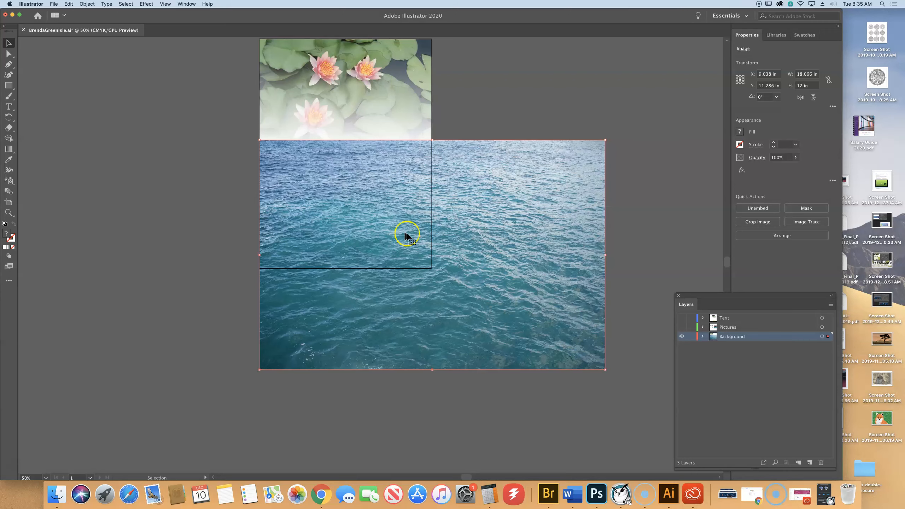
drag(490, 254, 384, 153)
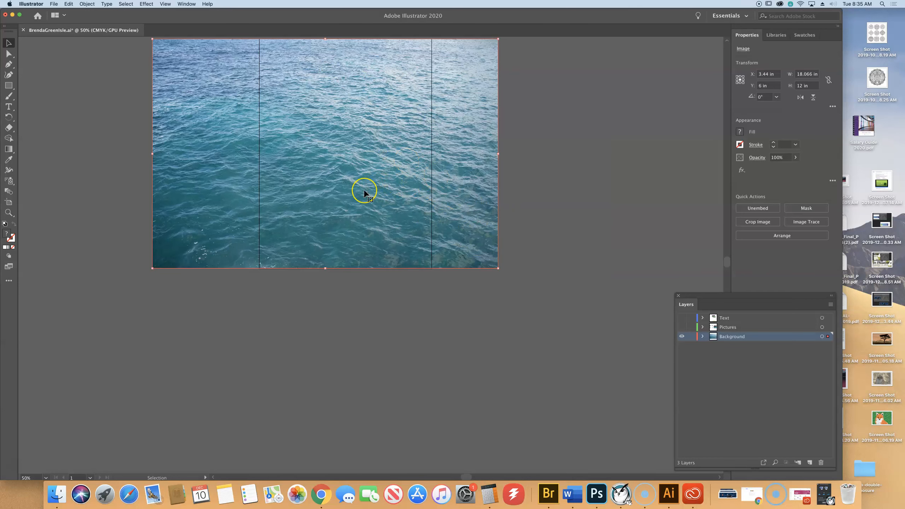
key(super+0)
drag(323, 208, 349, 209)
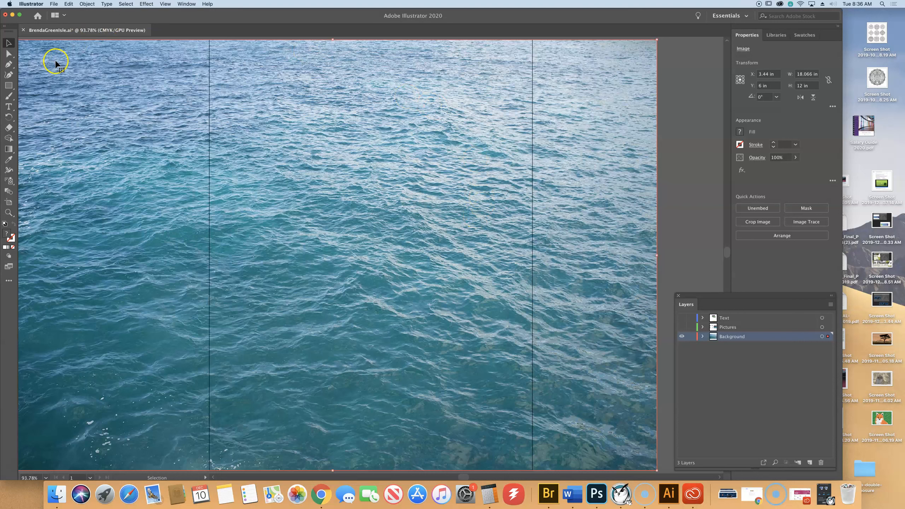
Step: Create a rectangle 9 in wide and 8 in high over the ocean image on the Background layer
click(11, 85)
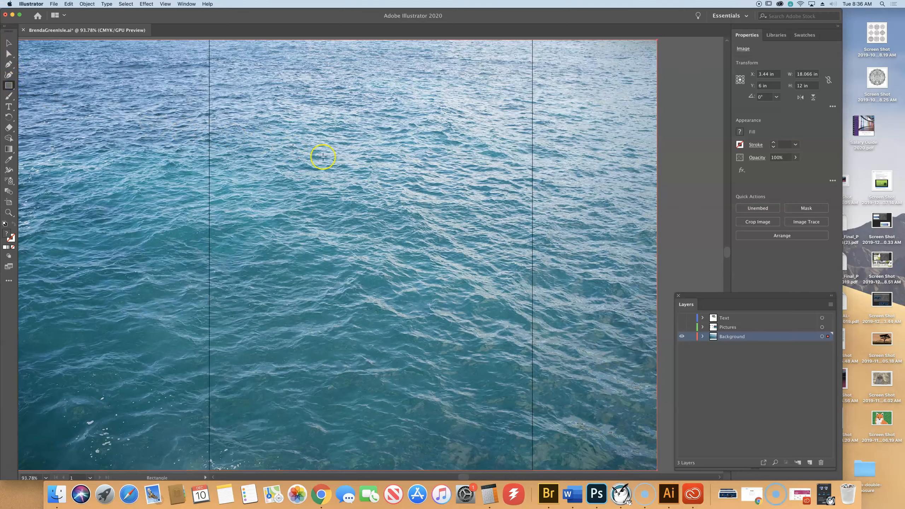
key(v)
key(super+minus)
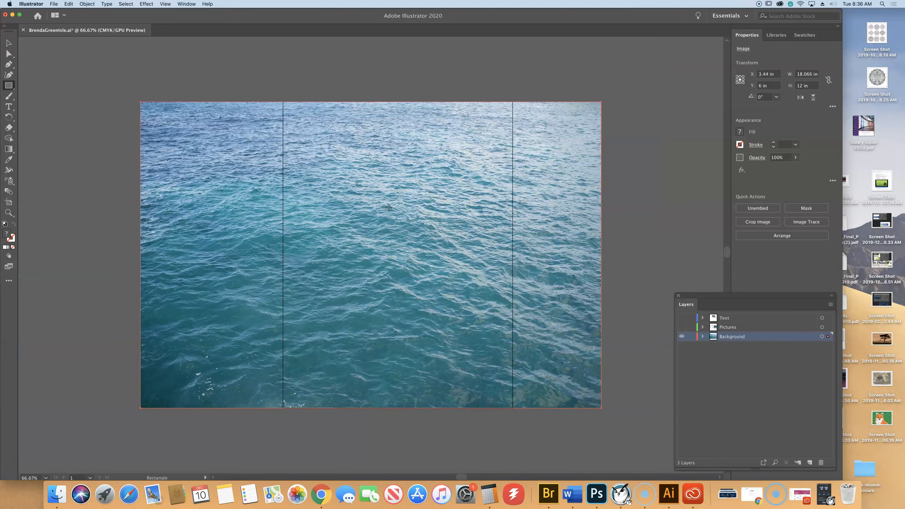
click(399, 255)
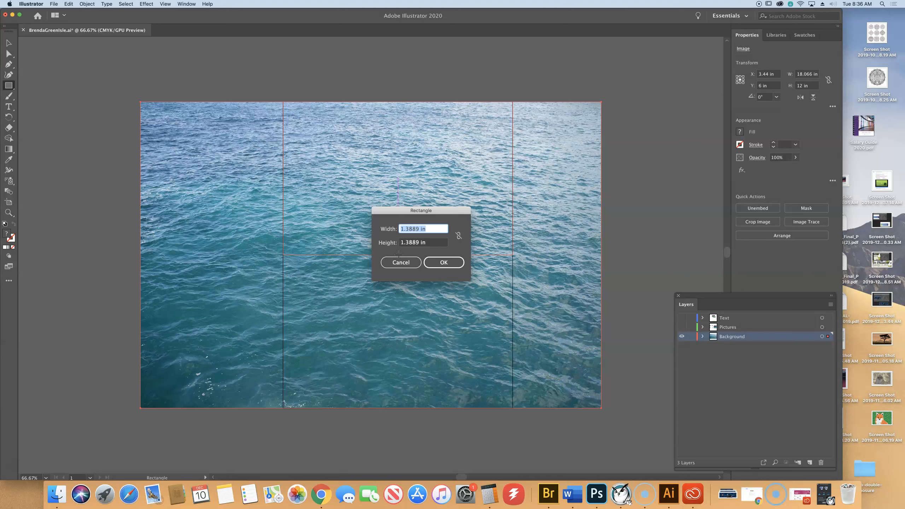
text(9)
key(Tab)
text(8)
key(Tab)
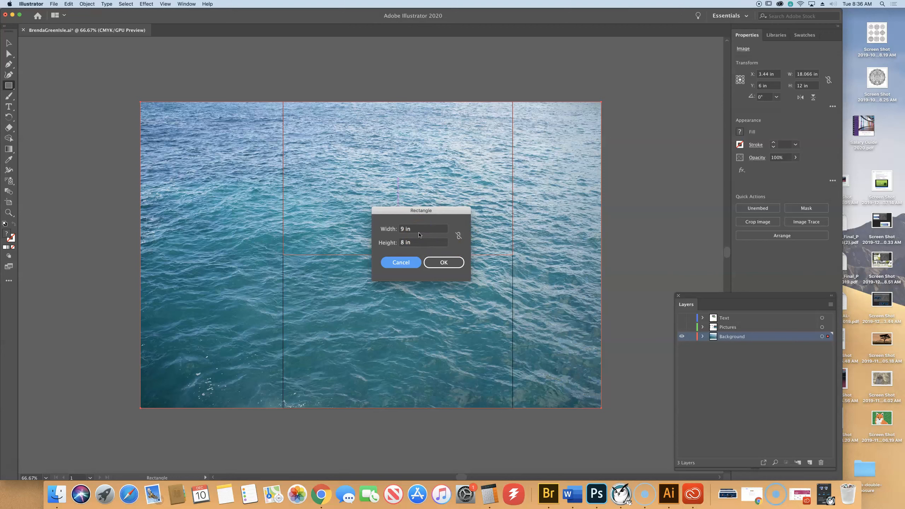
key(Return)
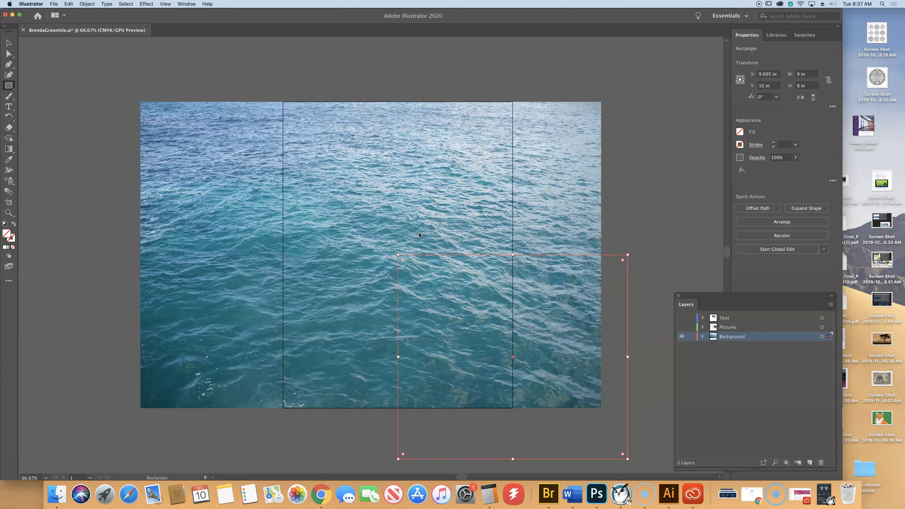
Step: Give the rectangle the default white fill and 1 pt black stroke, and align it to the artboard's bottom at X 4.505 in, Y 8 in
key(d)
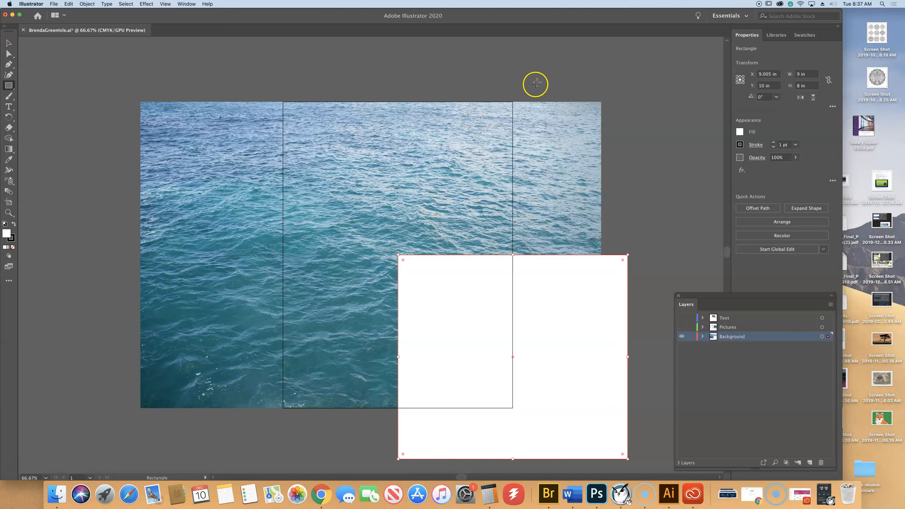
click(9, 42)
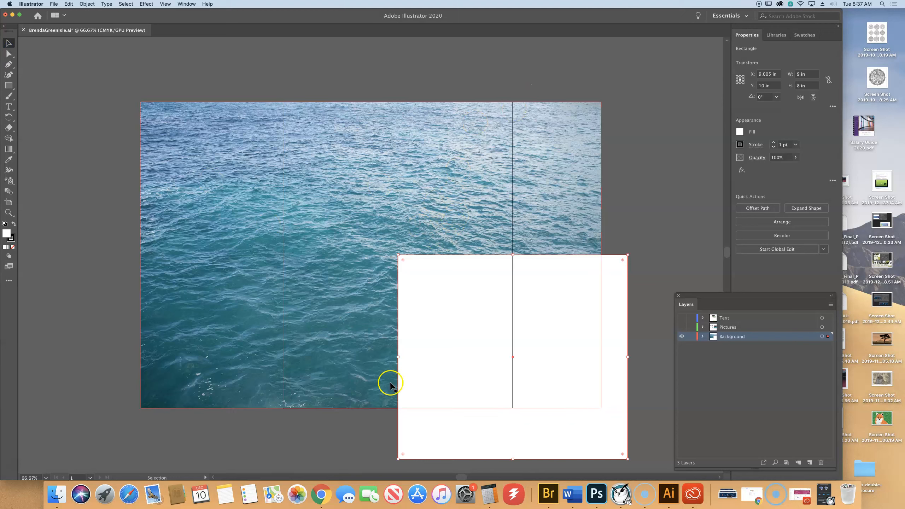
drag(442, 348, 327, 296)
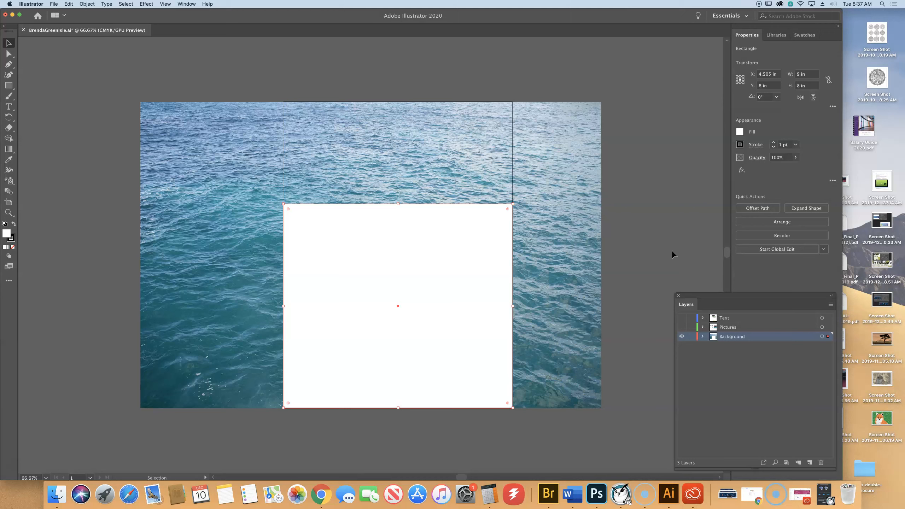
Step: Select the ocean image together with the white rectangle and make them into a clipped opacity mask
shift+click(219, 163)
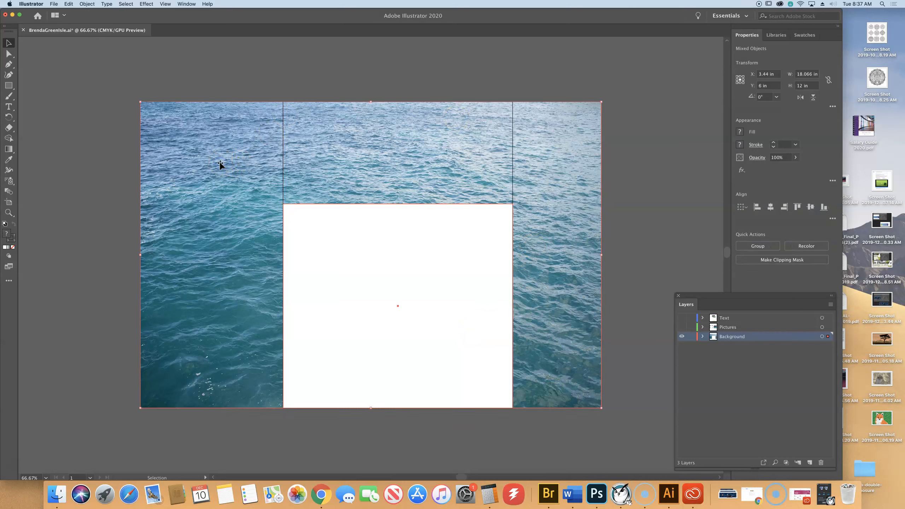
click(703, 337)
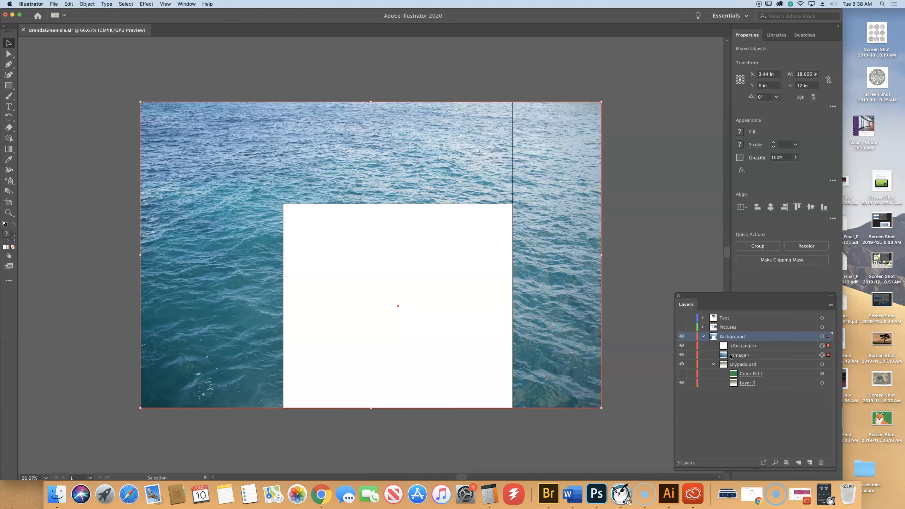
click(187, 4)
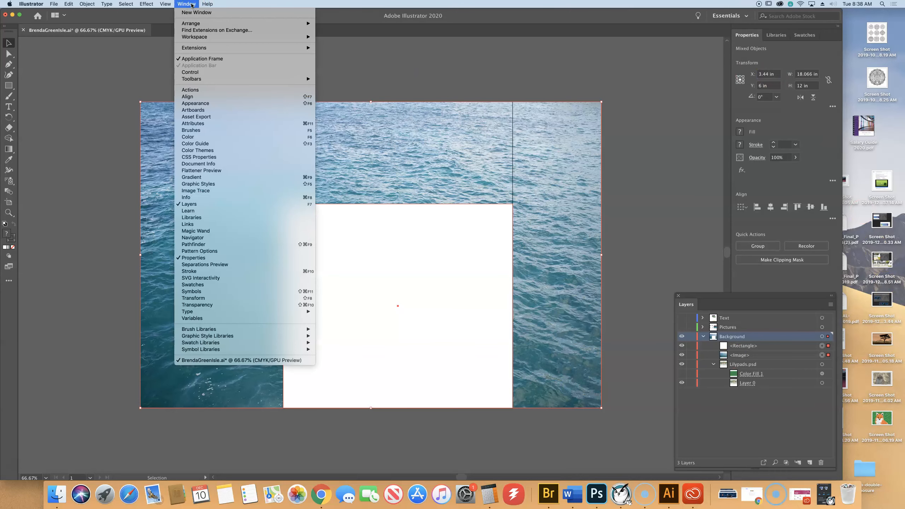
click(224, 306)
drag(372, 167, 660, 55)
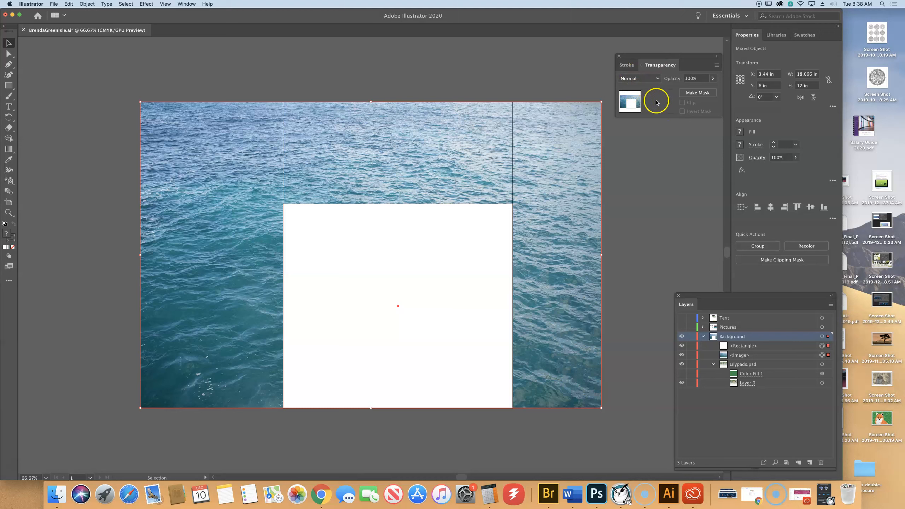
click(644, 83)
click(643, 83)
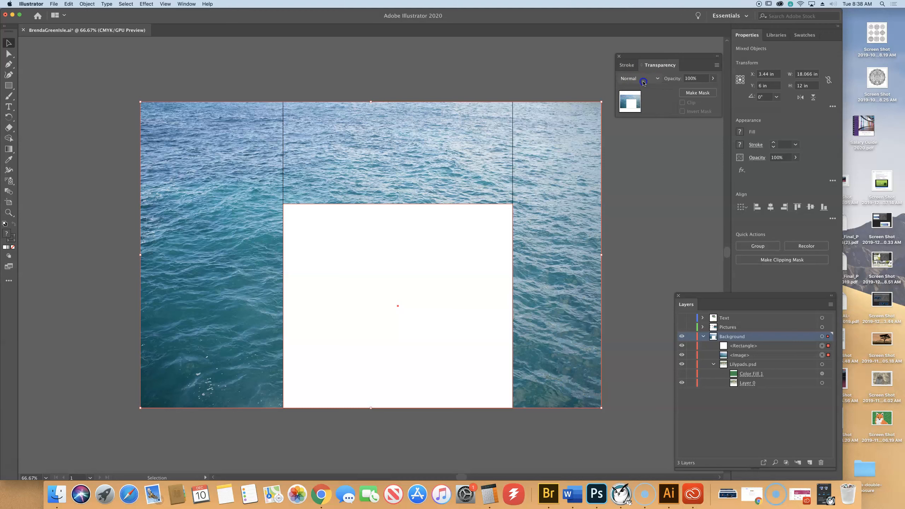
click(699, 93)
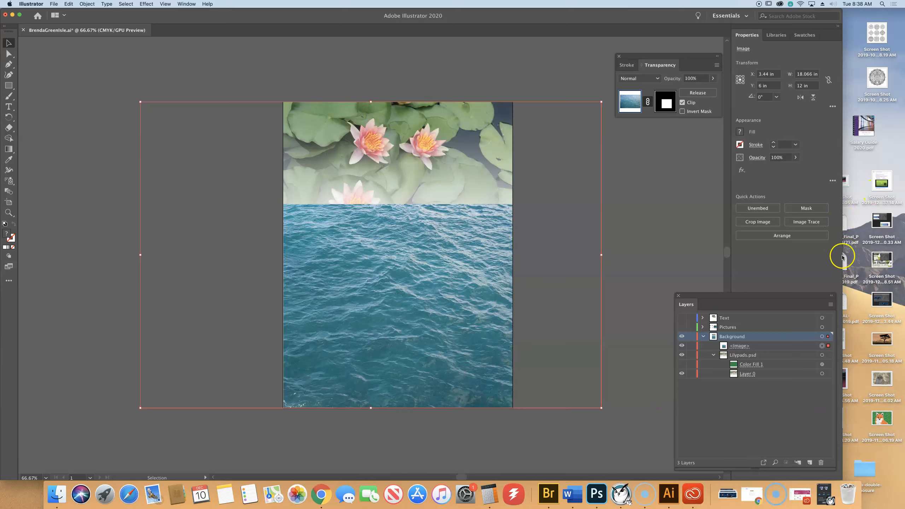
drag(667, 56, 665, 45)
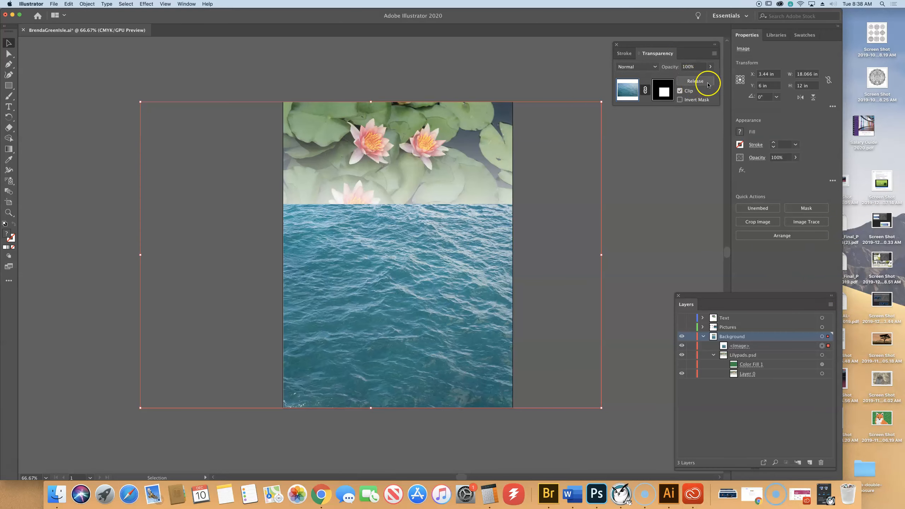
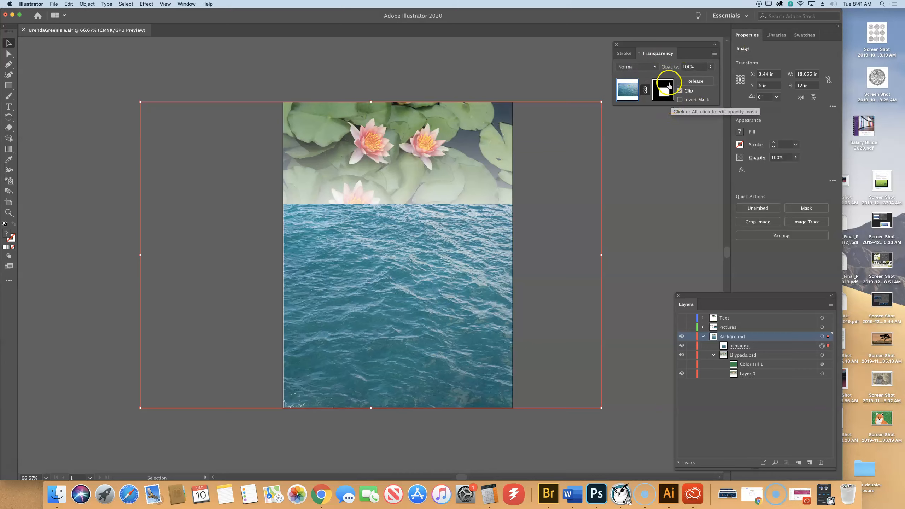
Step: Disable the ocean image's opacity mask to inspect the unmasked image, and enable the mask again
click(664, 93)
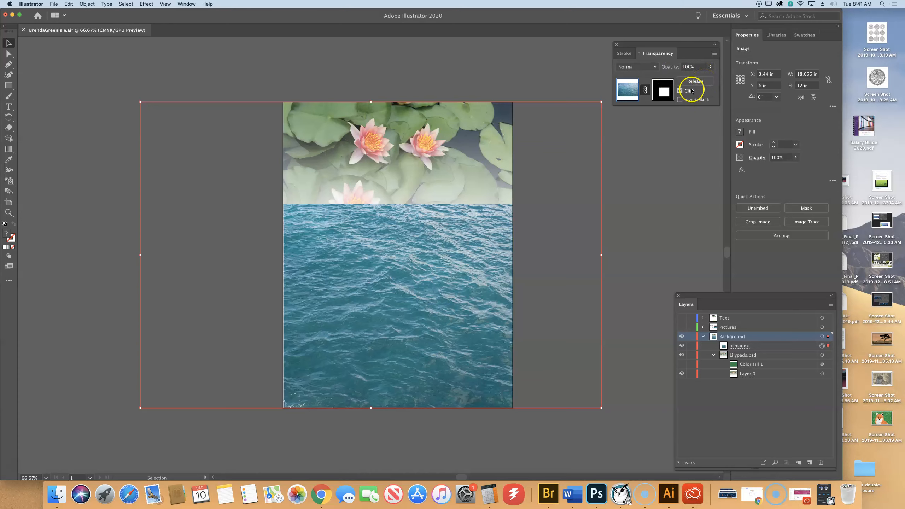
click(652, 53)
click(689, 85)
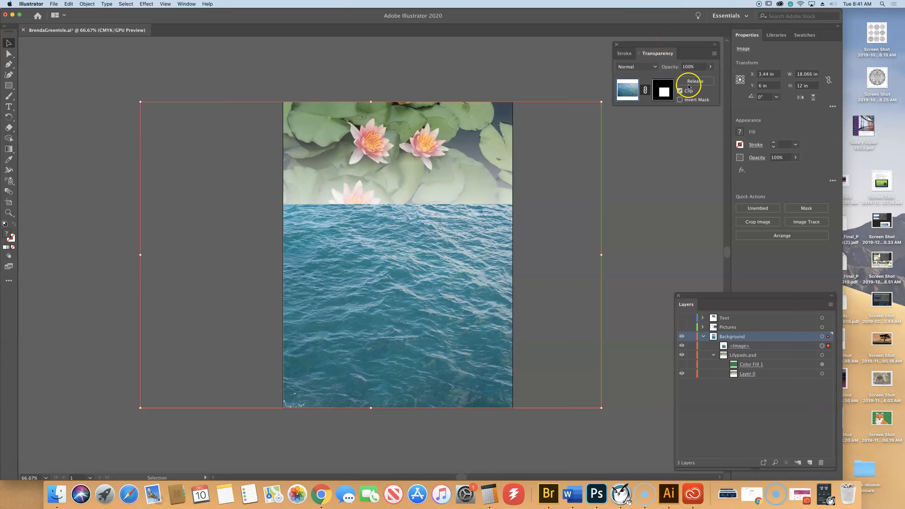
click(663, 92)
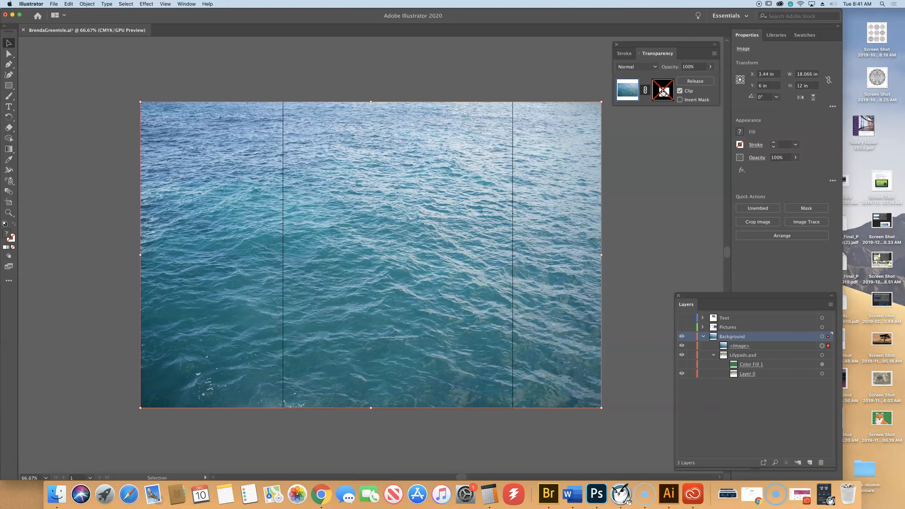
shift+click(664, 92)
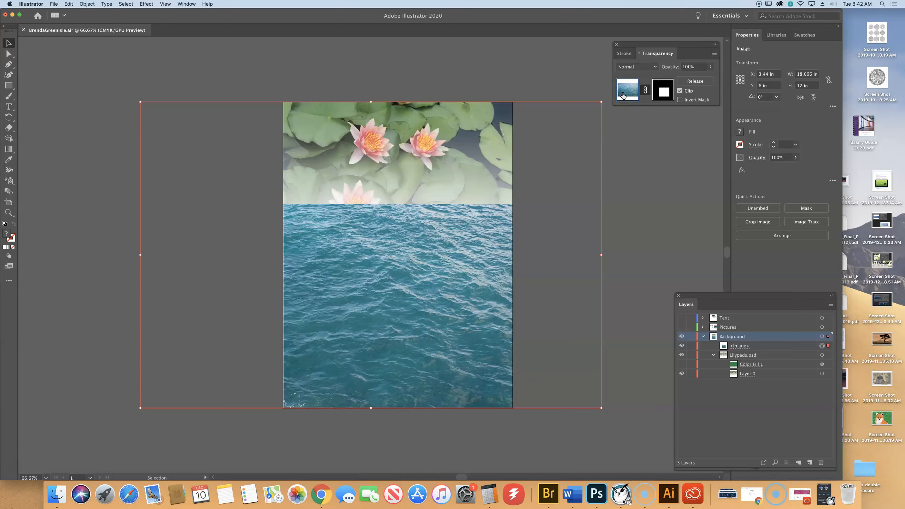
Step: Edit the ocean image's opacity mask and fill its rectangle with the white-to-black linear gradient swatch
click(670, 91)
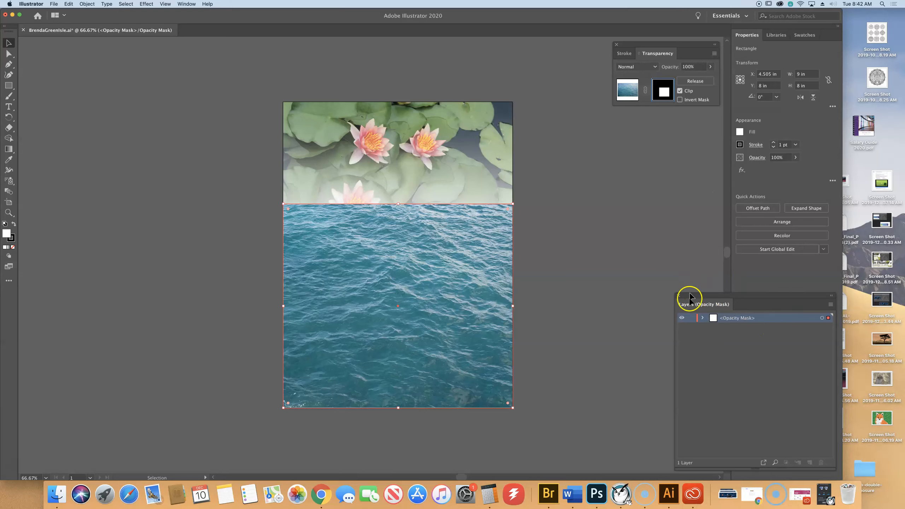
click(703, 318)
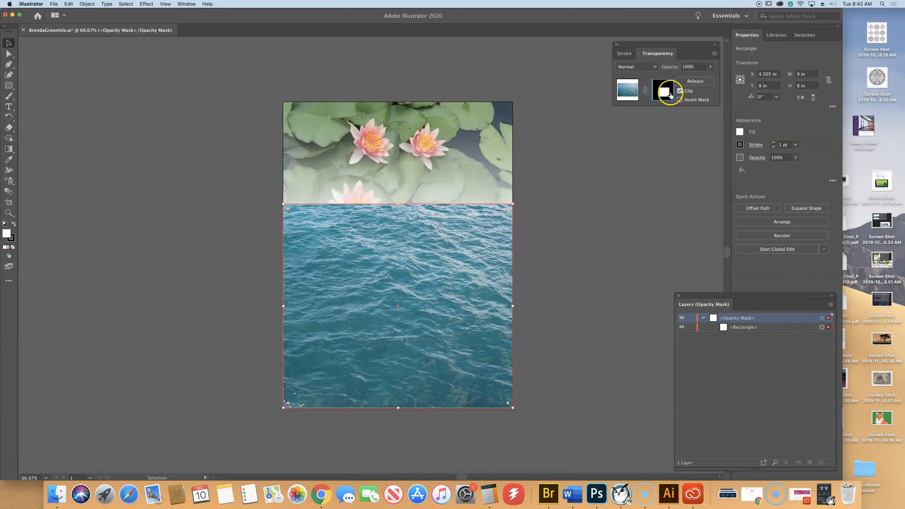
click(739, 132)
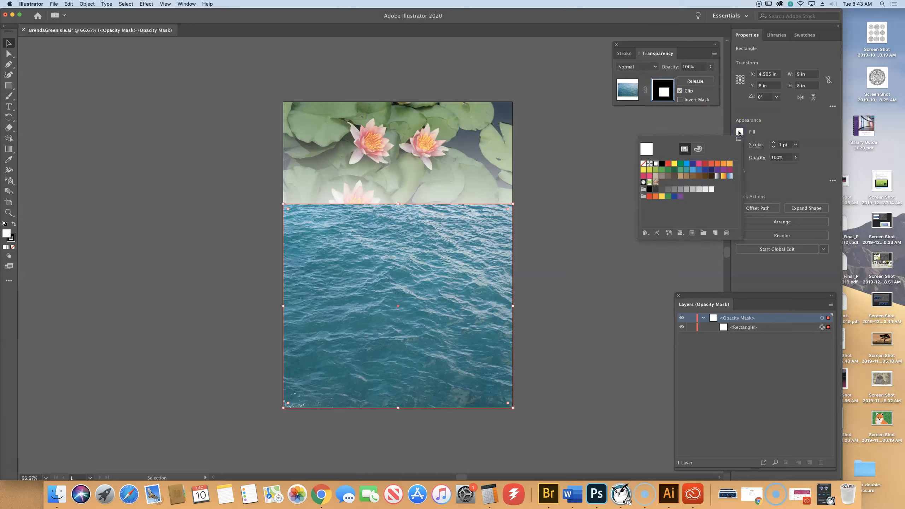
click(718, 179)
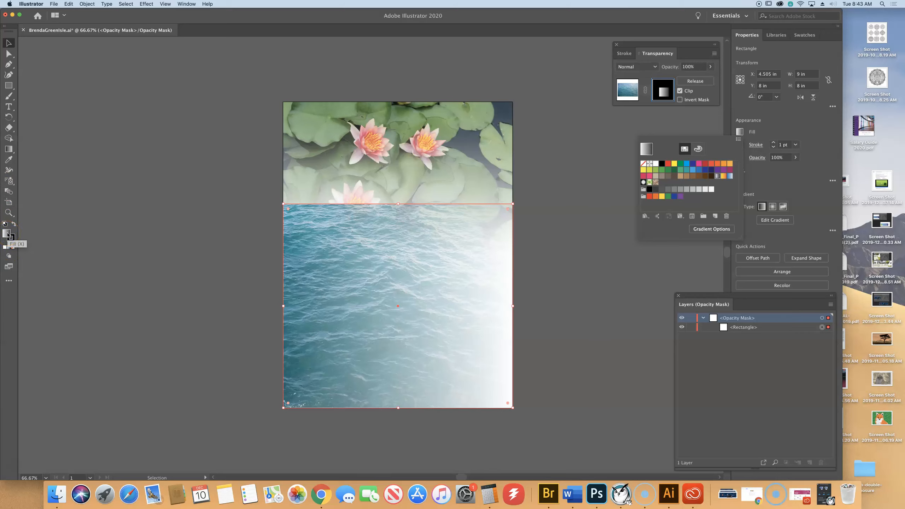
Step: Redirect the mask gradient vertically with the Gradient tool, from white at the rectangle's bottom edge to black just below its top edge
click(9, 149)
click(11, 150)
click(11, 151)
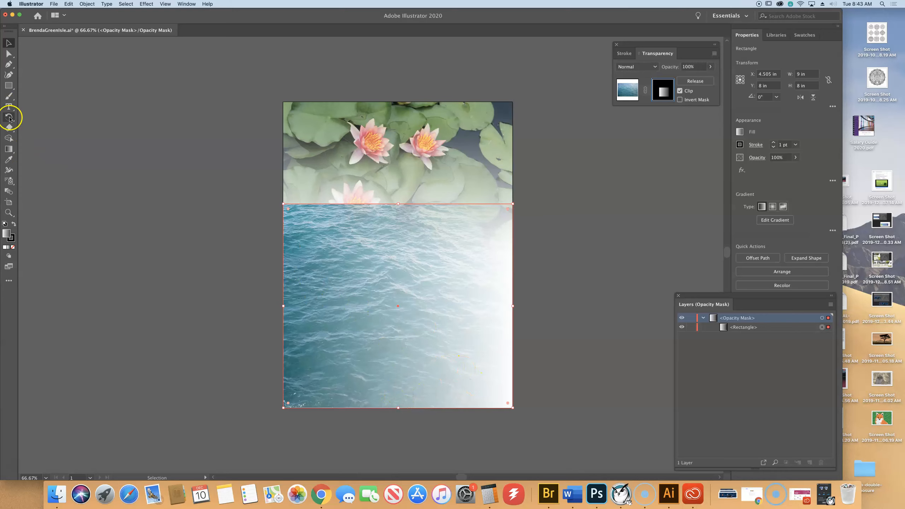
click(8, 149)
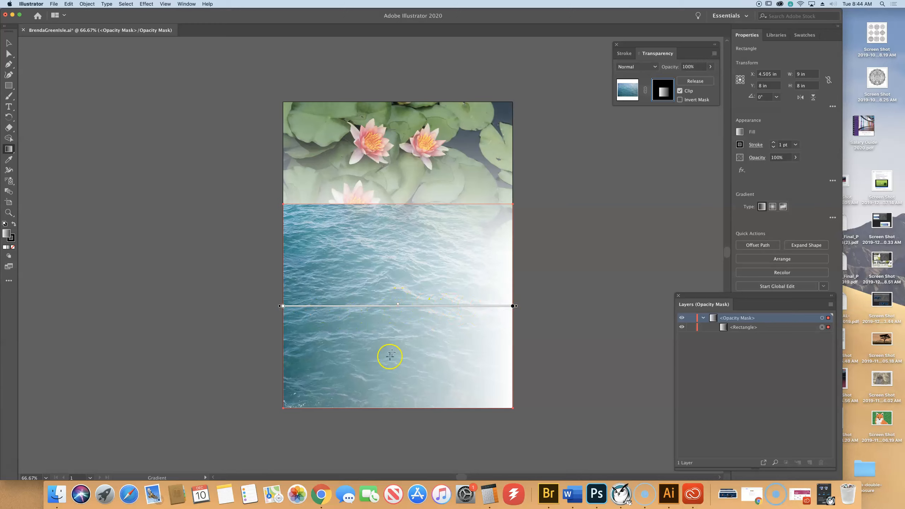
drag(394, 406, 394, 306)
mouse_move(394, 401)
mouse_down()
mouse_move(396, 238)
mouse_move(368, 233)
mouse_move(433, 231)
mouse_move(380, 230)
mouse_move(400, 223)
mouse_move(462, 239)
mouse_move(398, 239)
mouse_move(438, 244)
mouse_move(441, 213)
mouse_up()
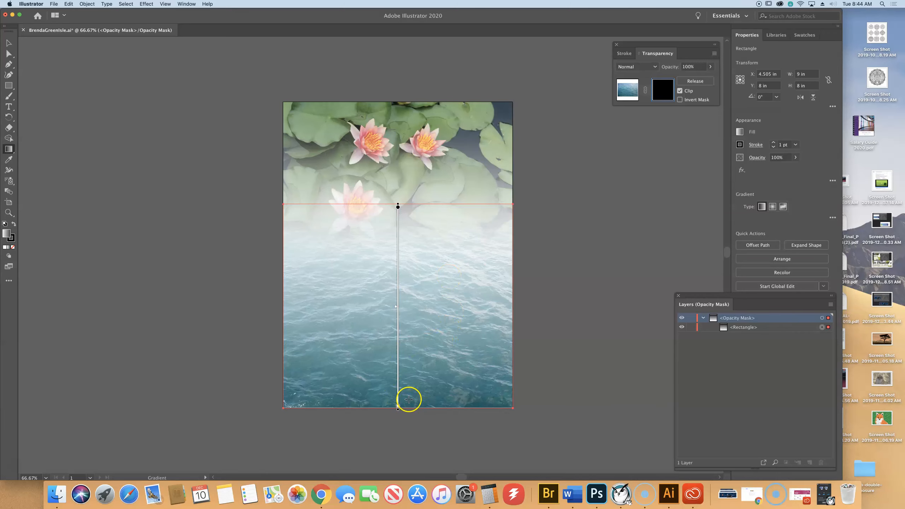
drag(405, 409, 410, 241)
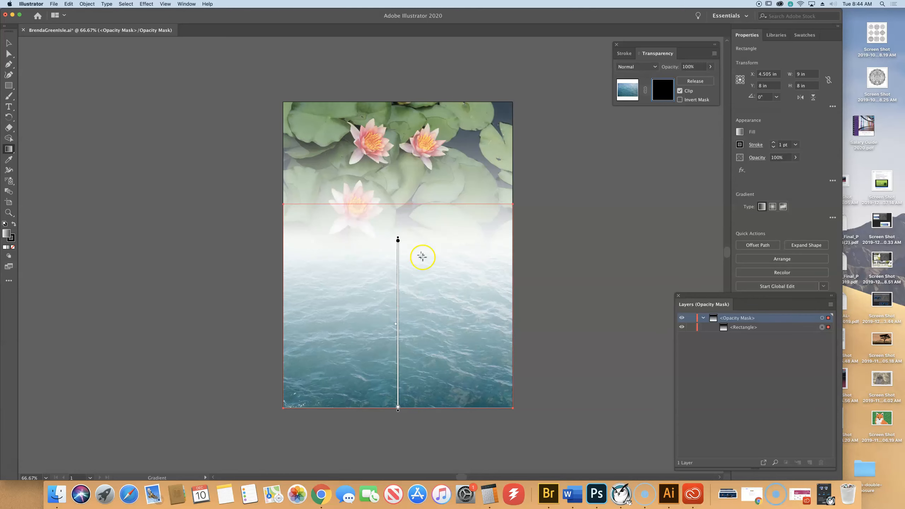
drag(413, 408, 436, 227)
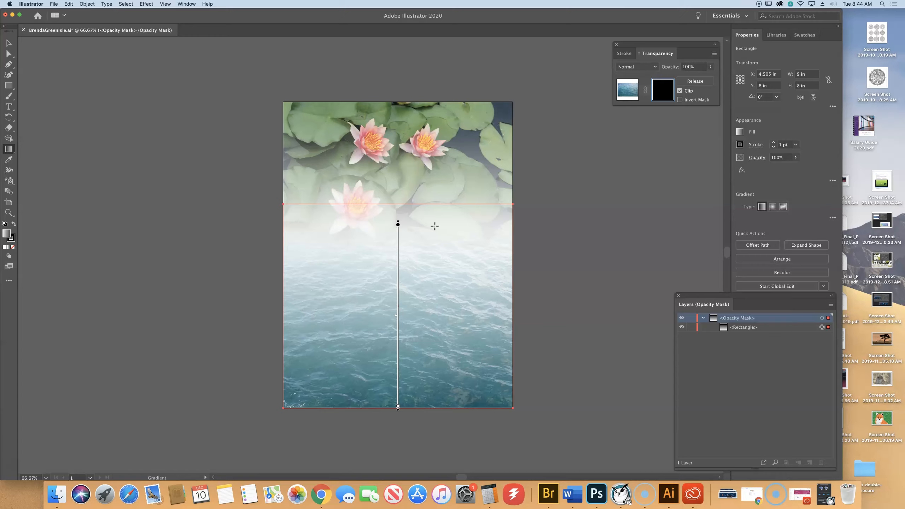
Step: Leave mask editing, unlink the ocean image from its mask, move the image down to Y 8.646 in, and relink them
click(627, 88)
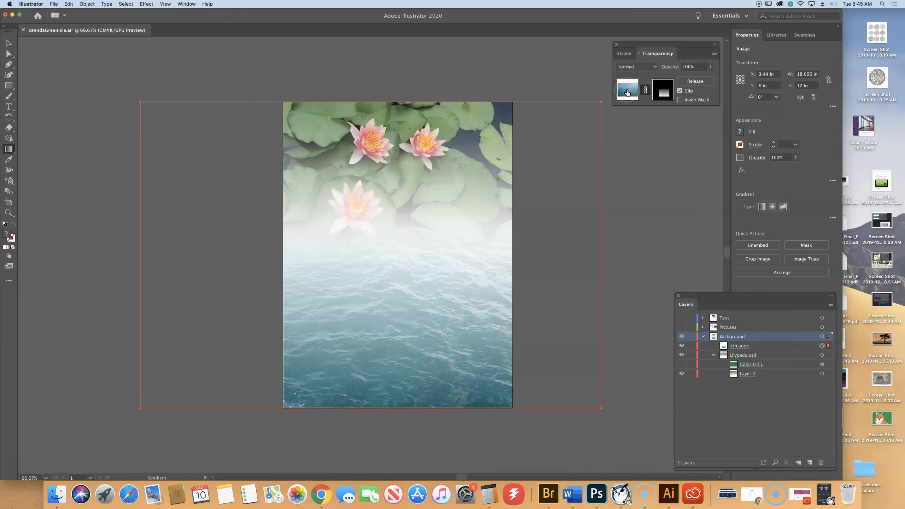
click(645, 91)
click(7, 43)
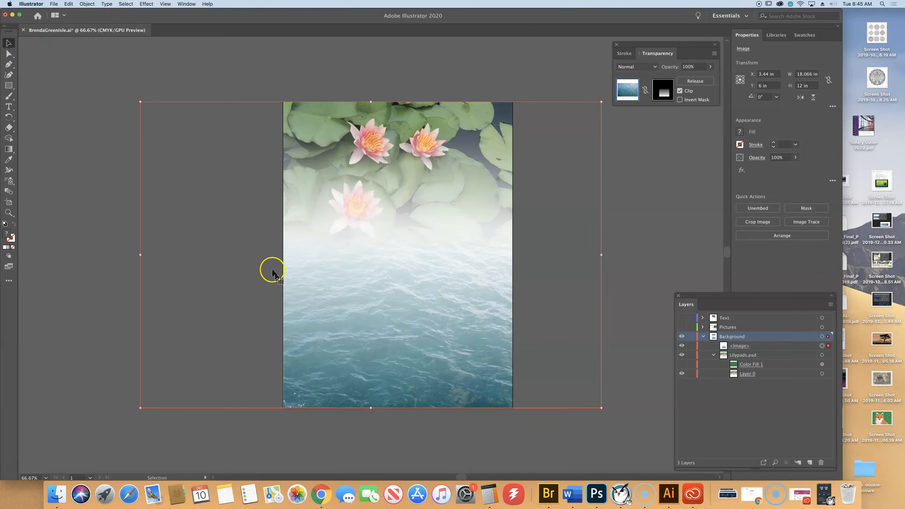
drag(389, 277, 396, 314)
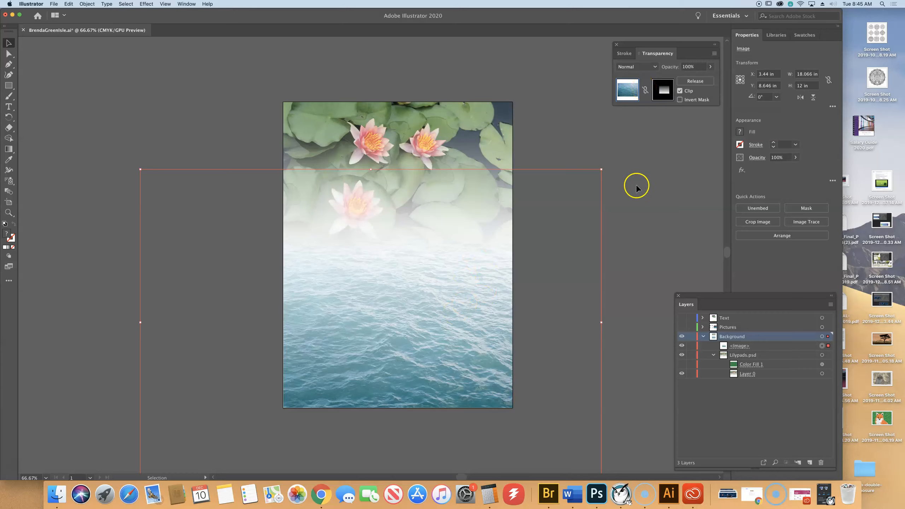
click(645, 90)
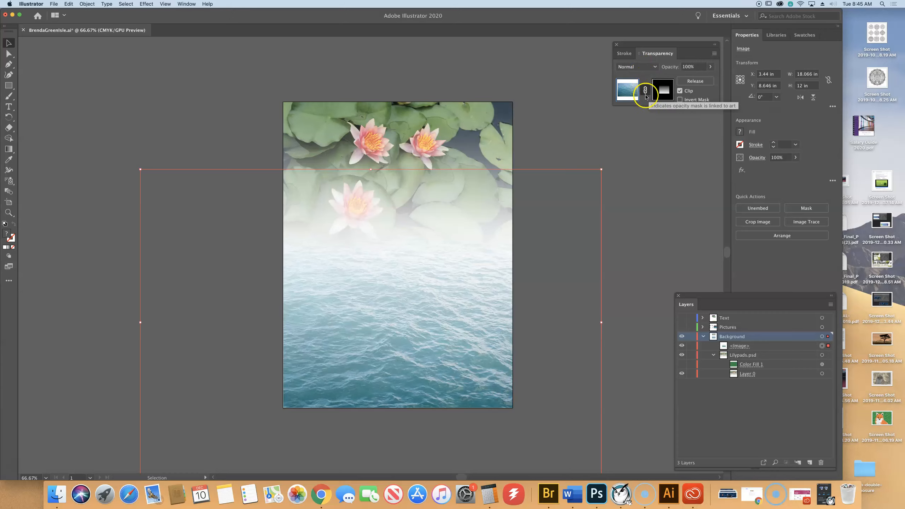
click(668, 97)
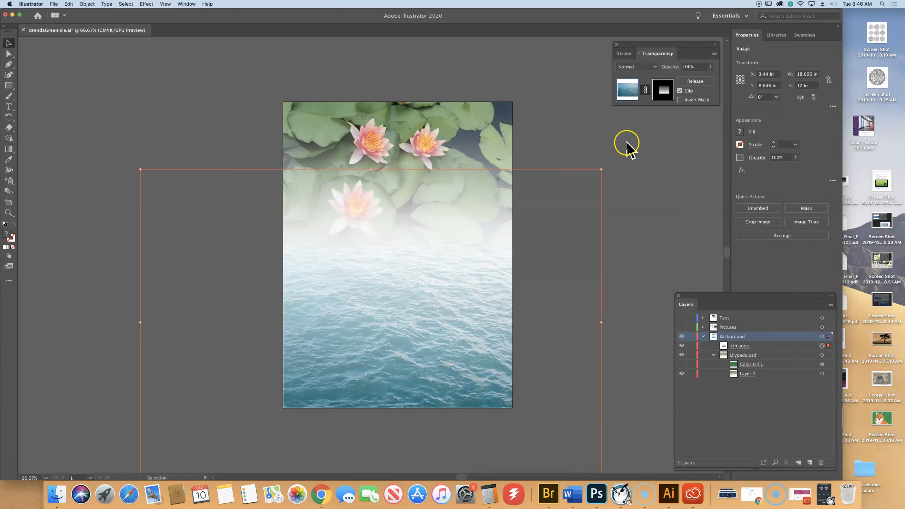
Step: Send the masked ocean image to the back of the Background layer and save the document
click(772, 239)
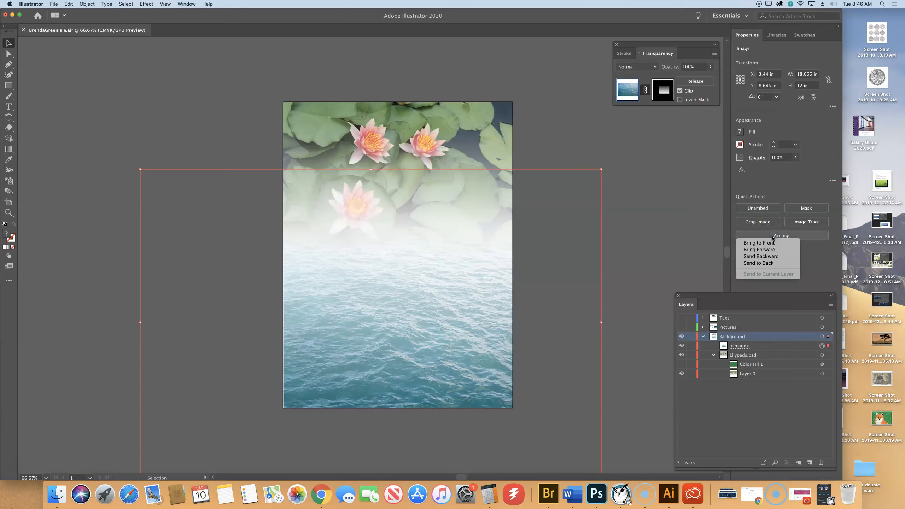
click(770, 263)
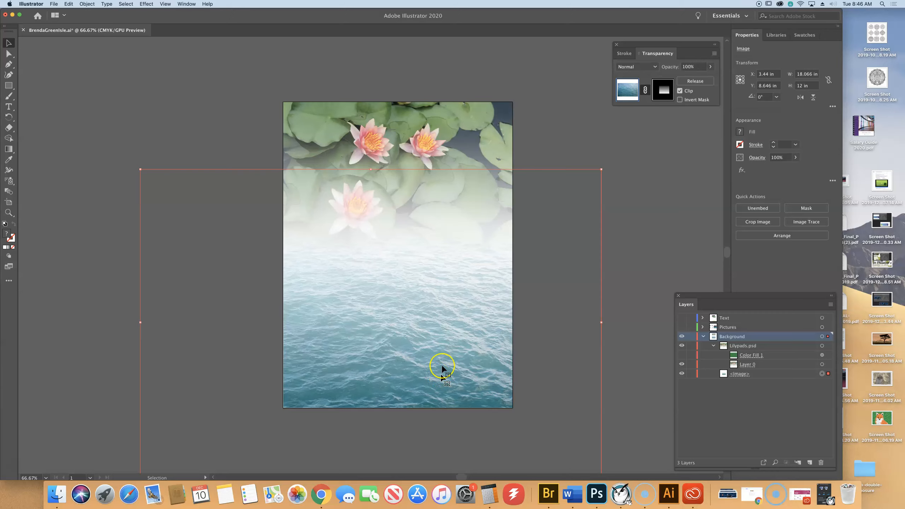
click(572, 85)
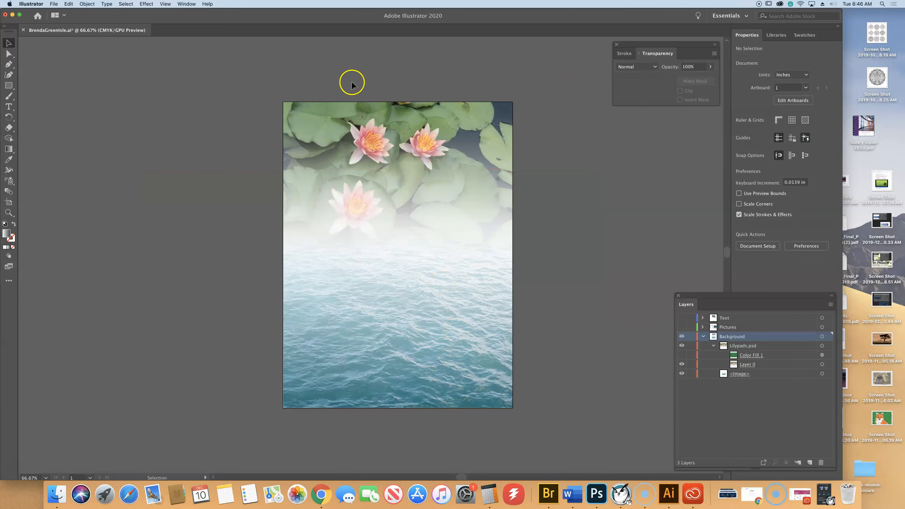
click(54, 4)
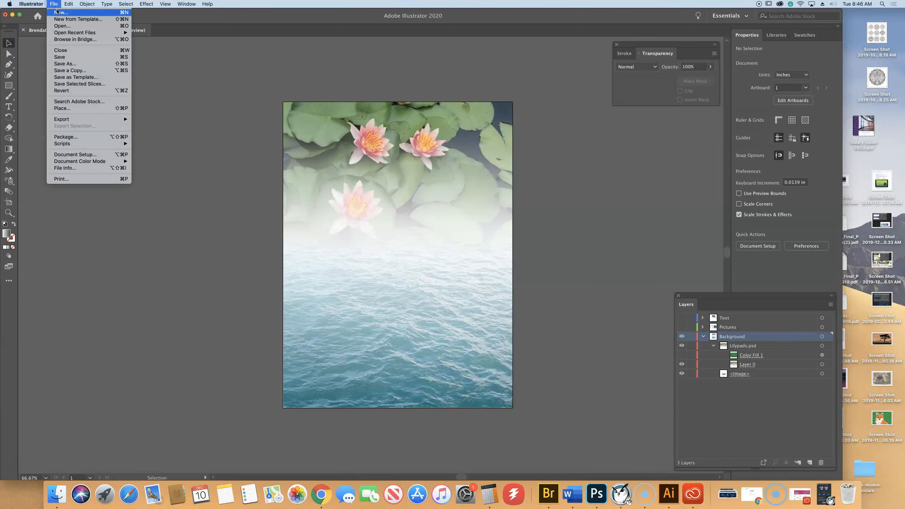
click(48, 58)
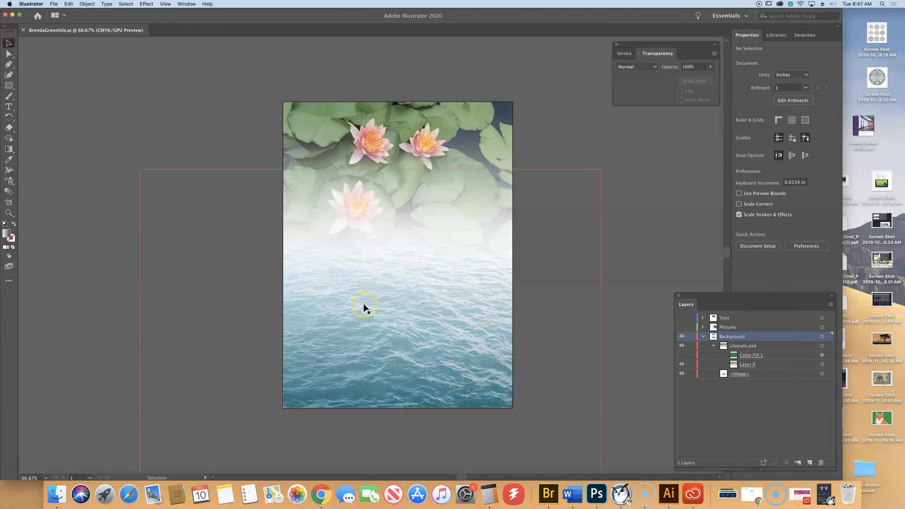
Step: Collapse the Background layer and show the Pictures and Text layers again
click(703, 337)
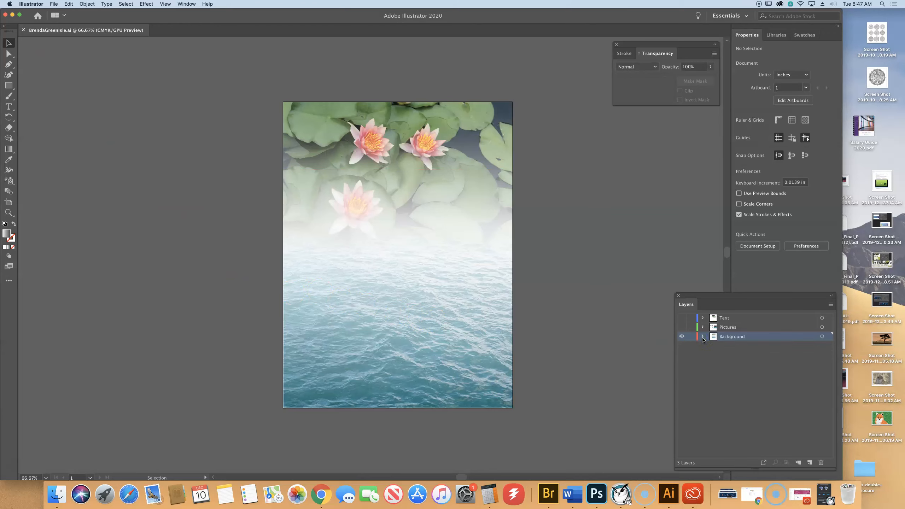
click(682, 327)
click(681, 318)
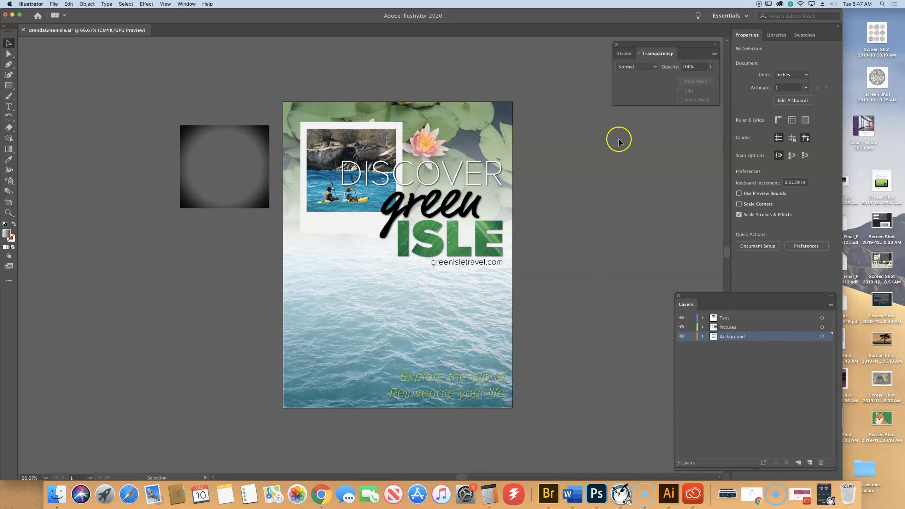
Step: Show the Links panel beside the poster, below the Transparency panel, and enlarge it until every image is listed
click(192, 5)
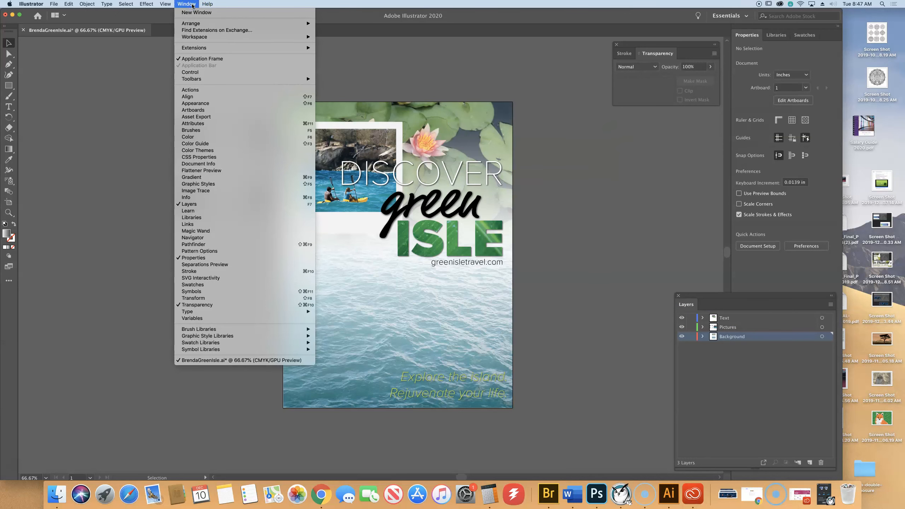
click(196, 224)
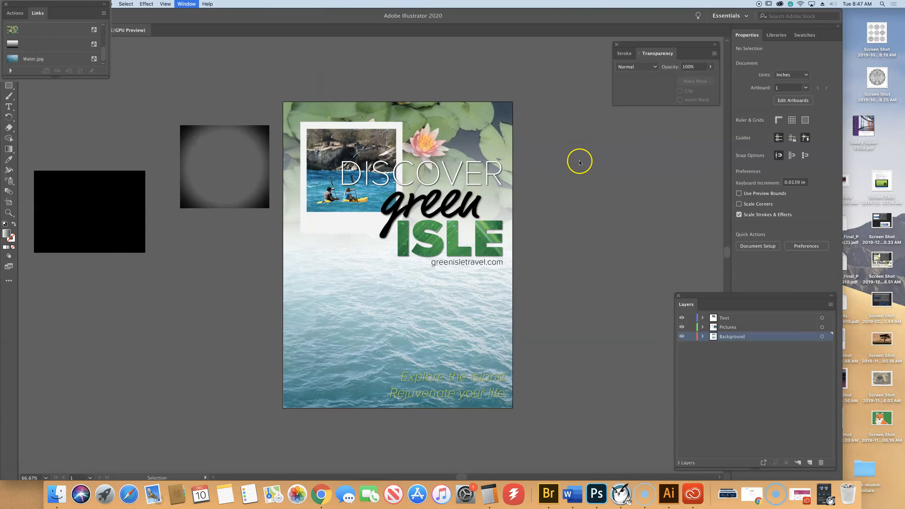
drag(66, 177, 610, 132)
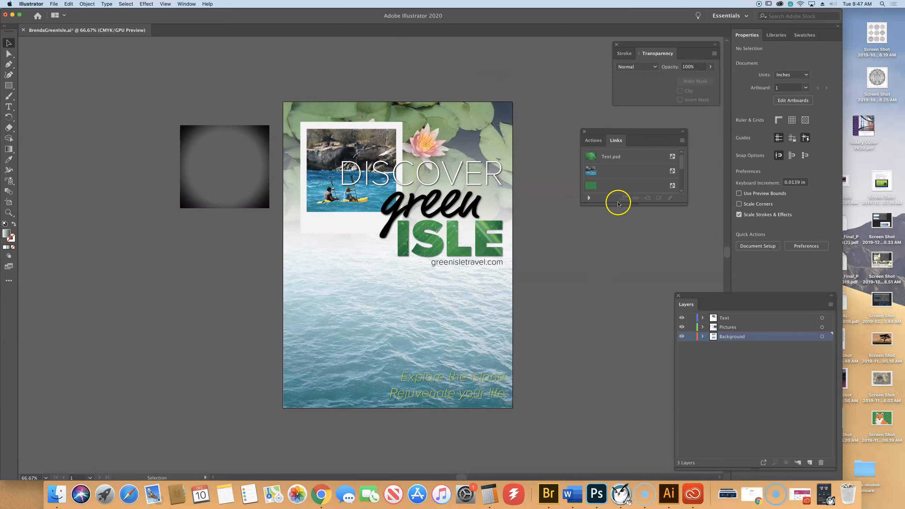
drag(610, 204, 610, 307)
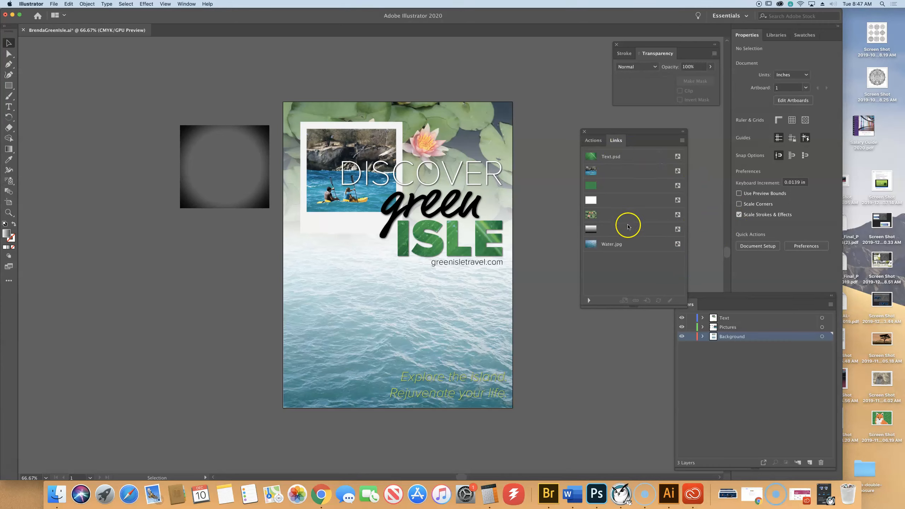
Step: Examine the kayak image's link details and locate it in the artwork, clear the selection, and fit the artboard in the window
click(613, 177)
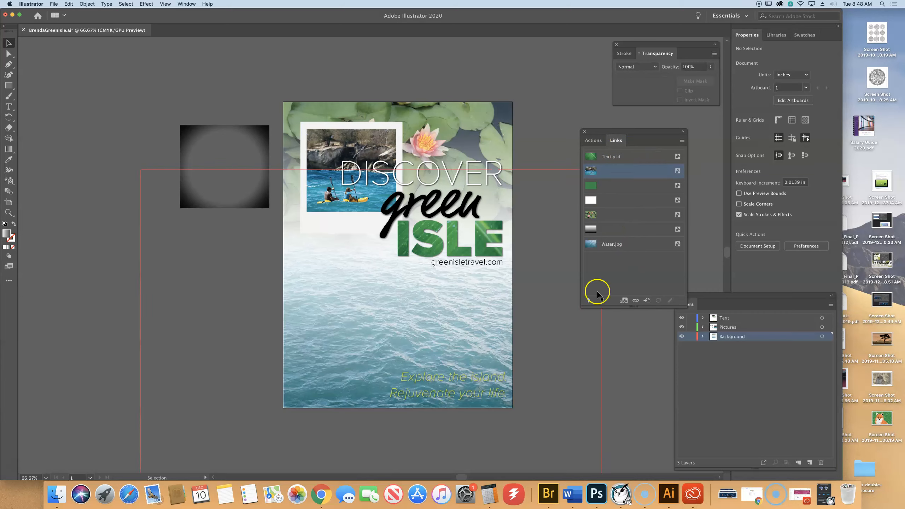
click(587, 301)
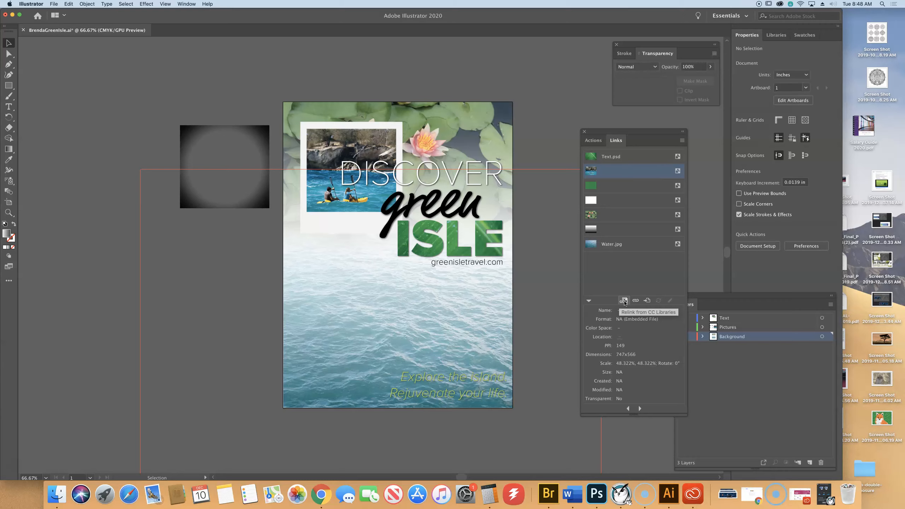
click(647, 302)
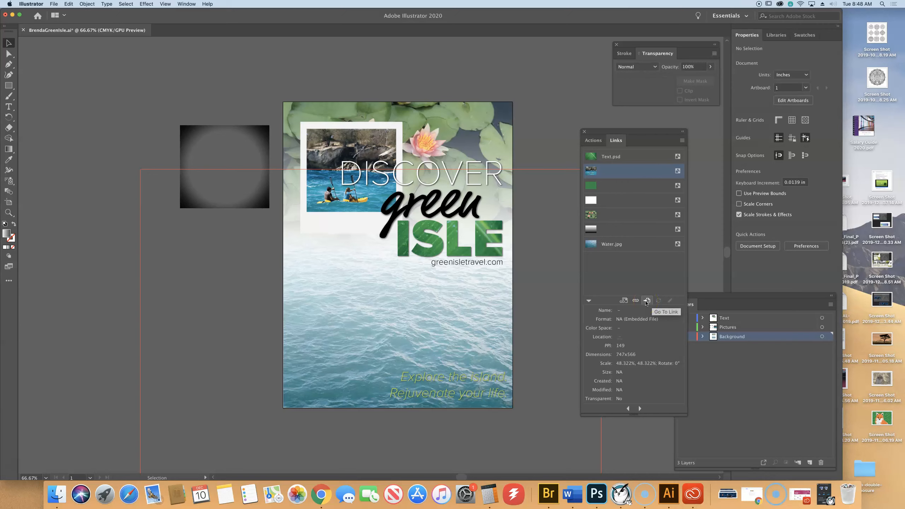
click(647, 301)
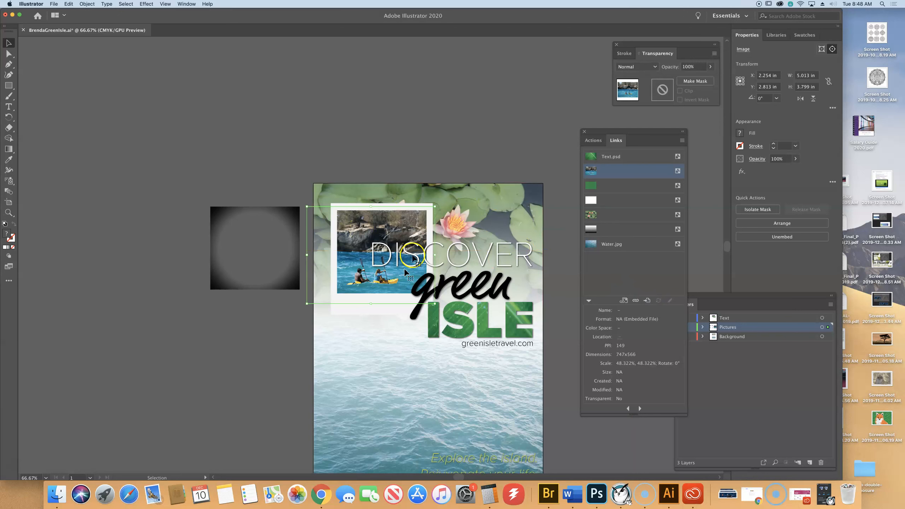
click(392, 100)
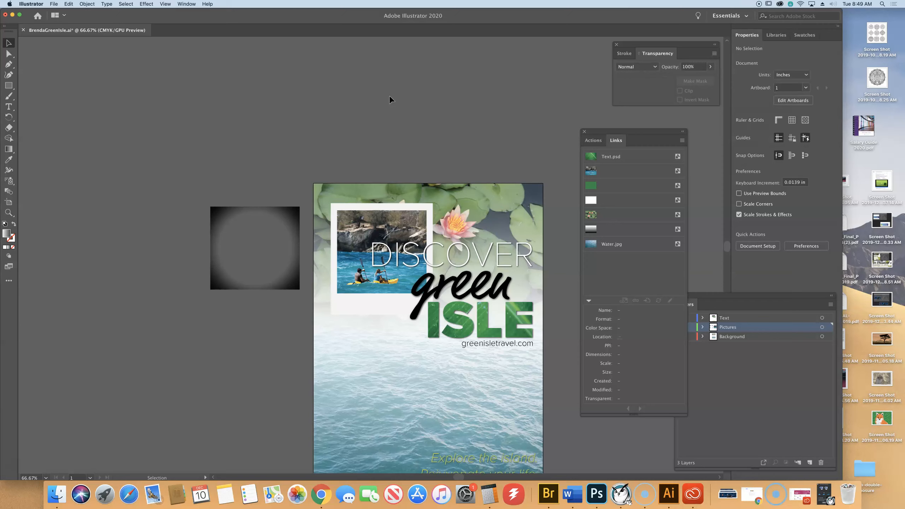
key(super+0)
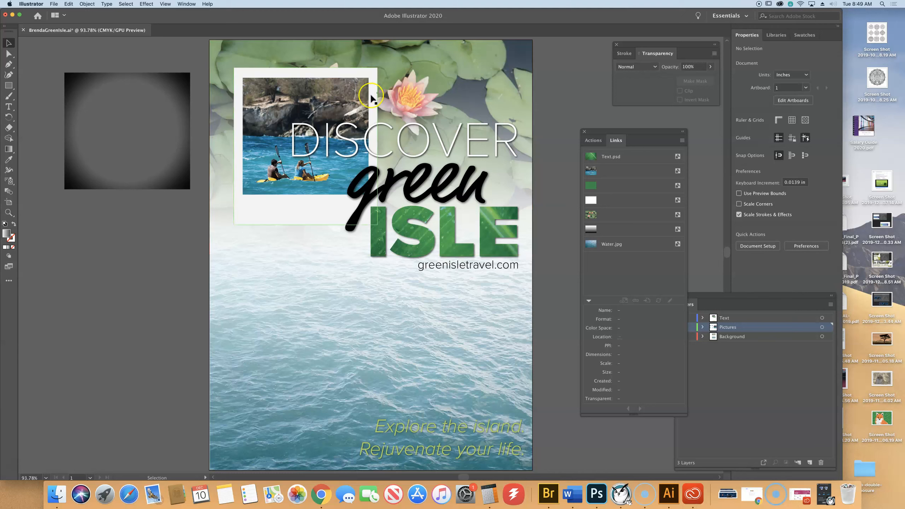
Step: Unembed the ocean image, saving it as the Photoshop file Water.psd in the images folder, and deselect it
click(320, 353)
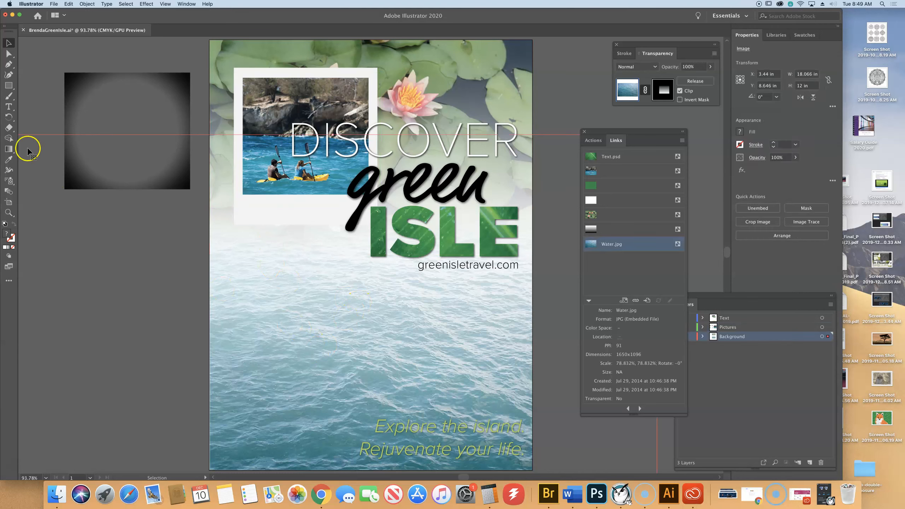
scroll(175, 235, down, 1)
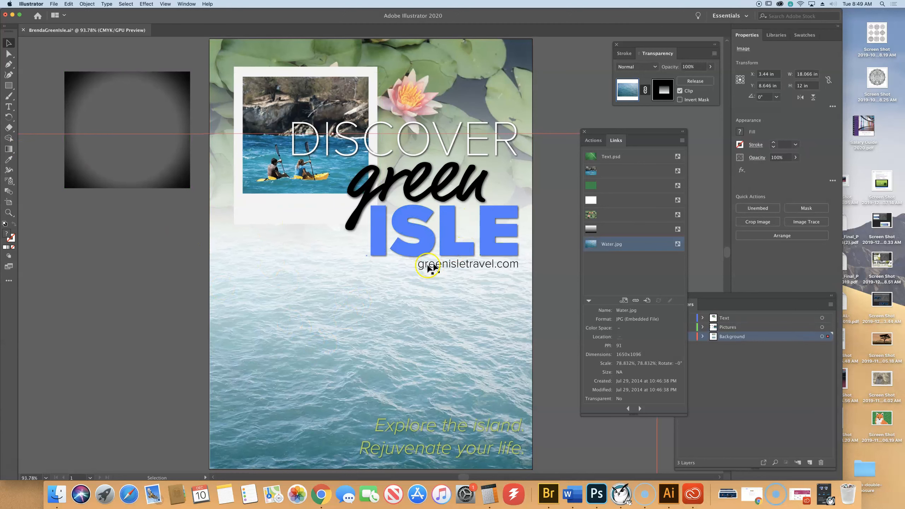
scroll(428, 268, down, 3)
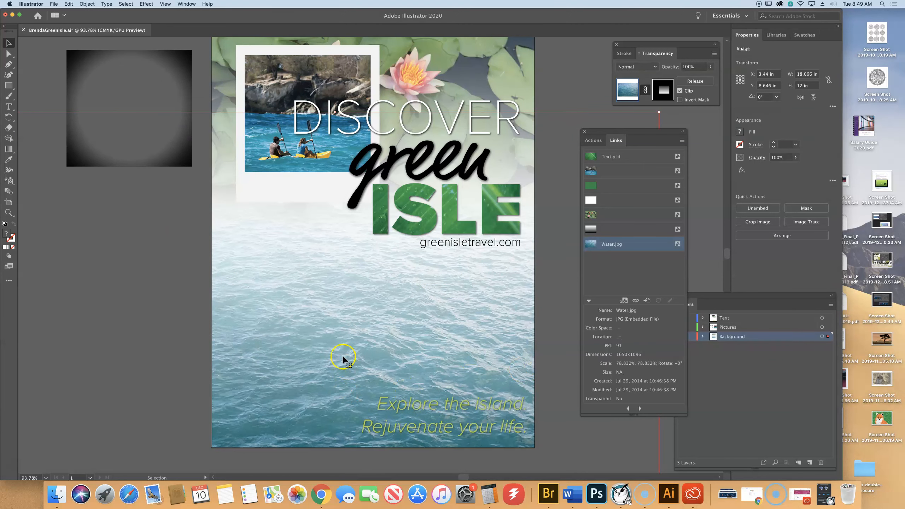
click(700, 336)
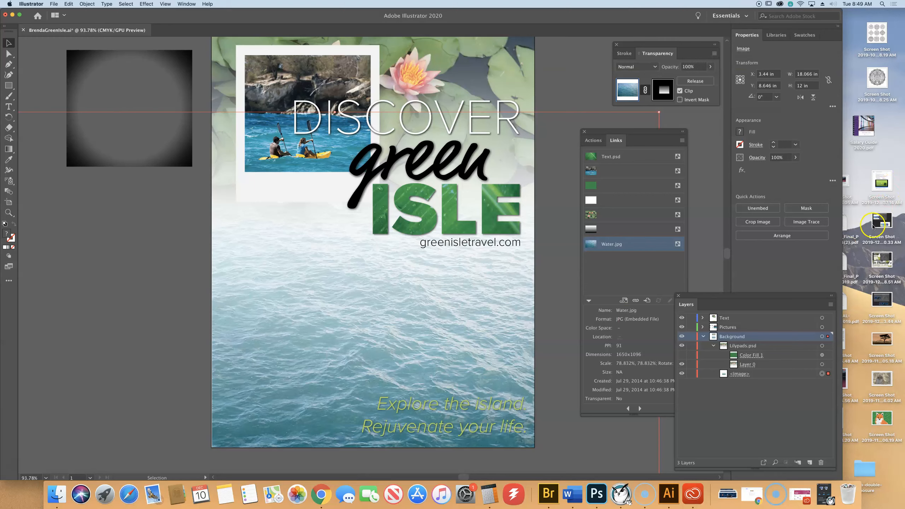
click(764, 211)
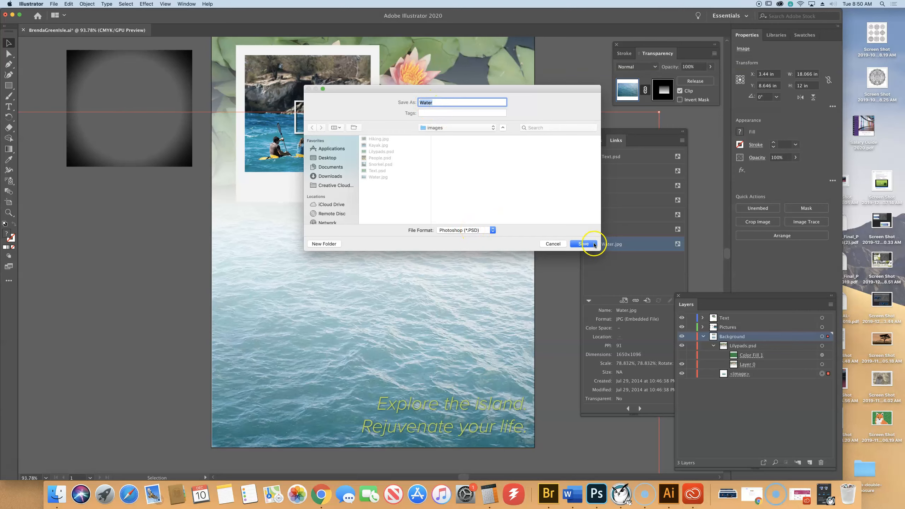
click(584, 244)
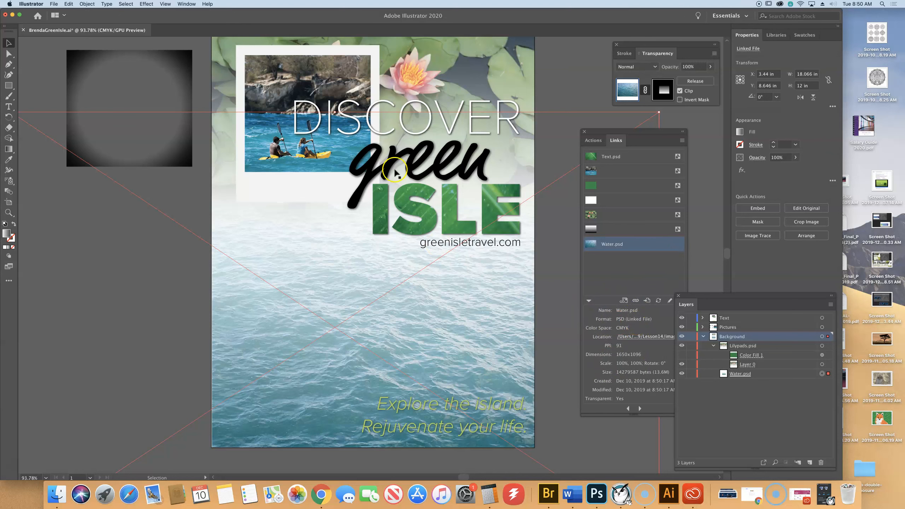
click(574, 58)
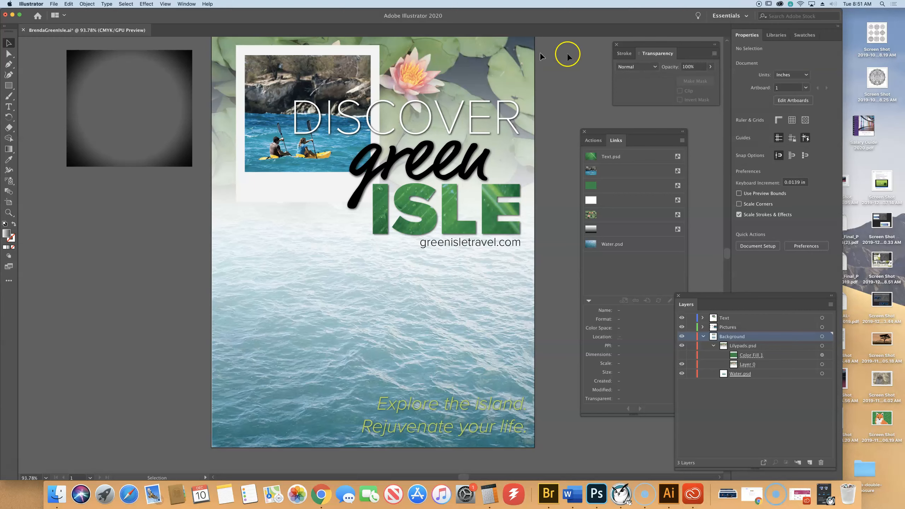
Step: Move the radial-gradient rectangle onto the kayak photo at X 2.682 in, Y 2.687 in and bring it in front of the photo
click(79, 64)
click(80, 63)
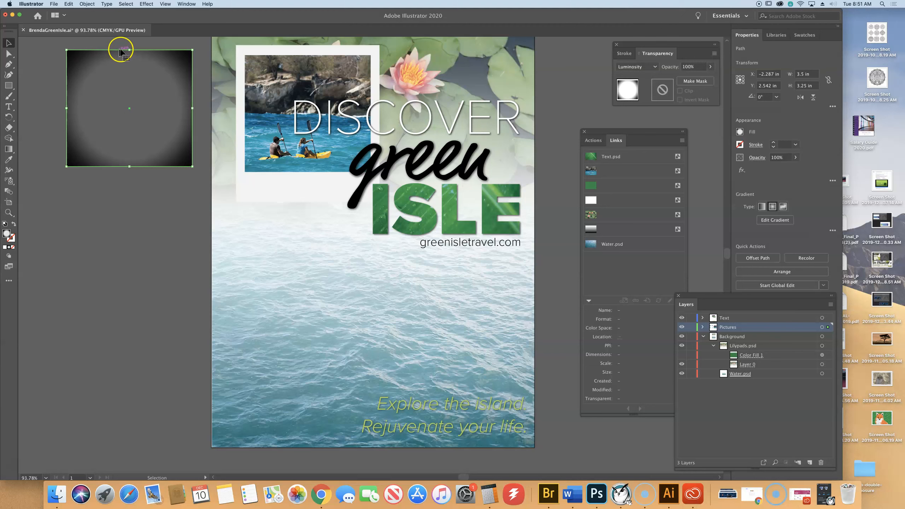
drag(81, 69, 262, 70)
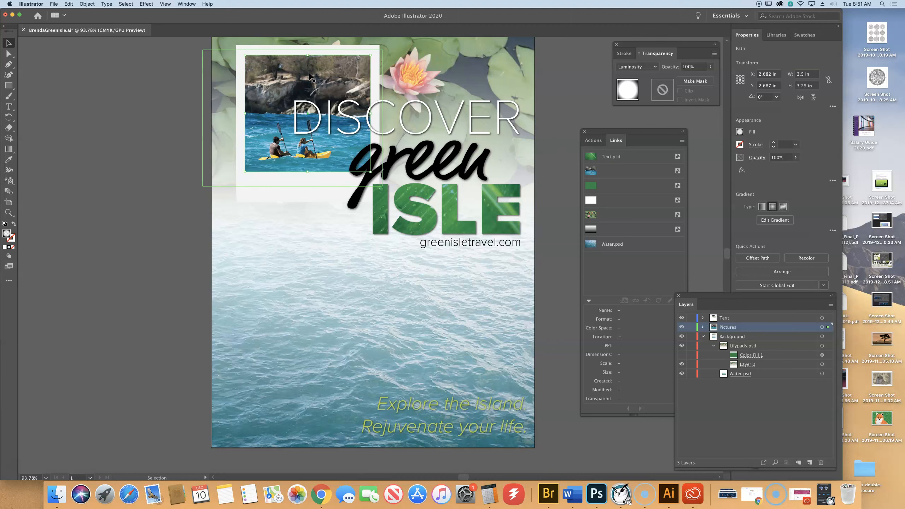
click(786, 273)
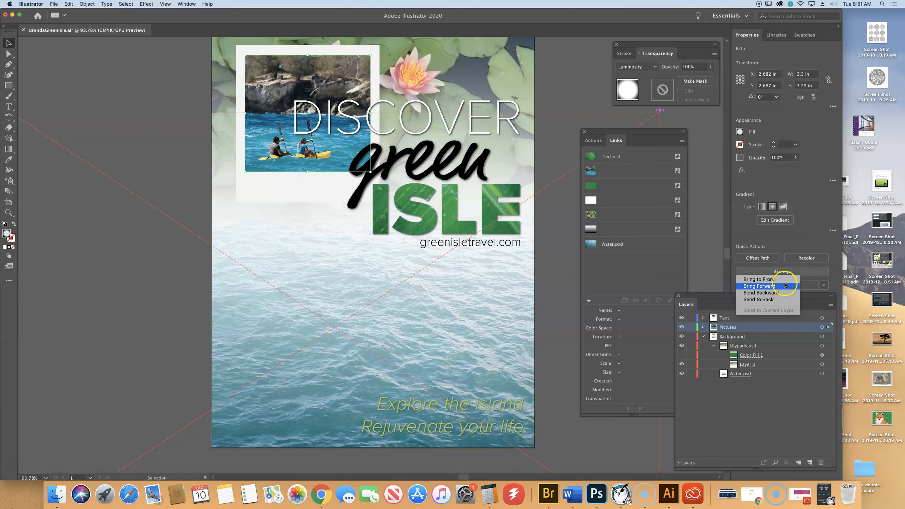
click(784, 283)
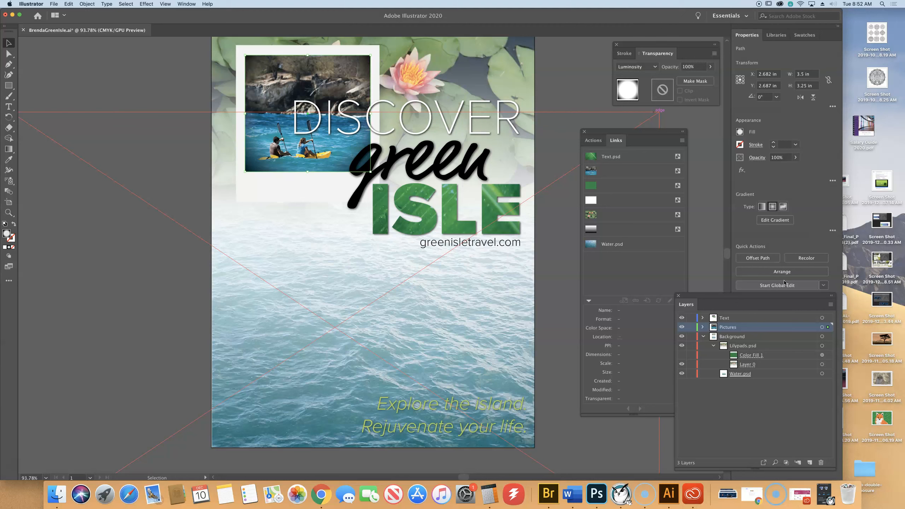
Step: Collapse and lock the Background layer, and clear the selection
click(704, 337)
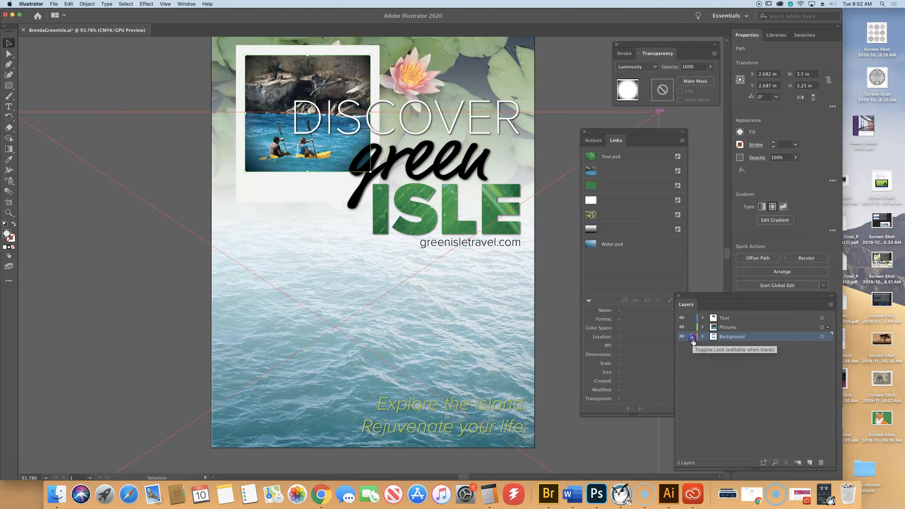
click(692, 337)
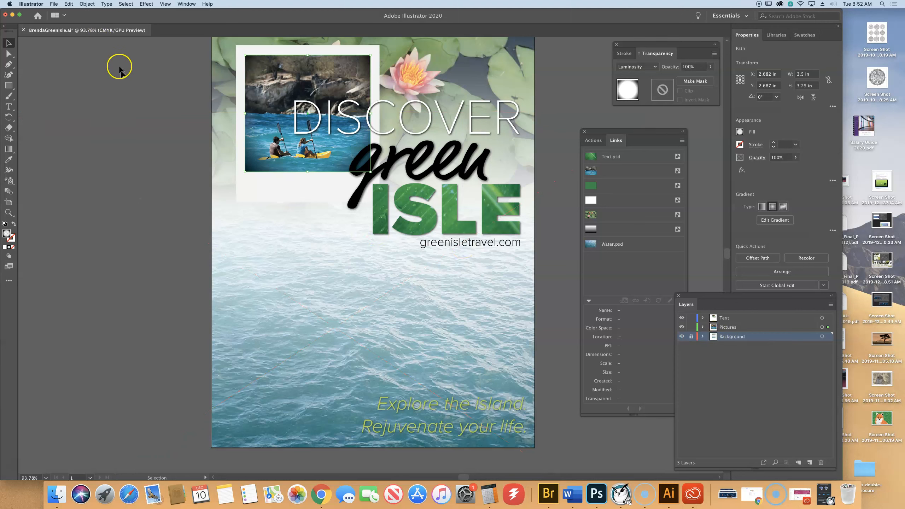
click(141, 75)
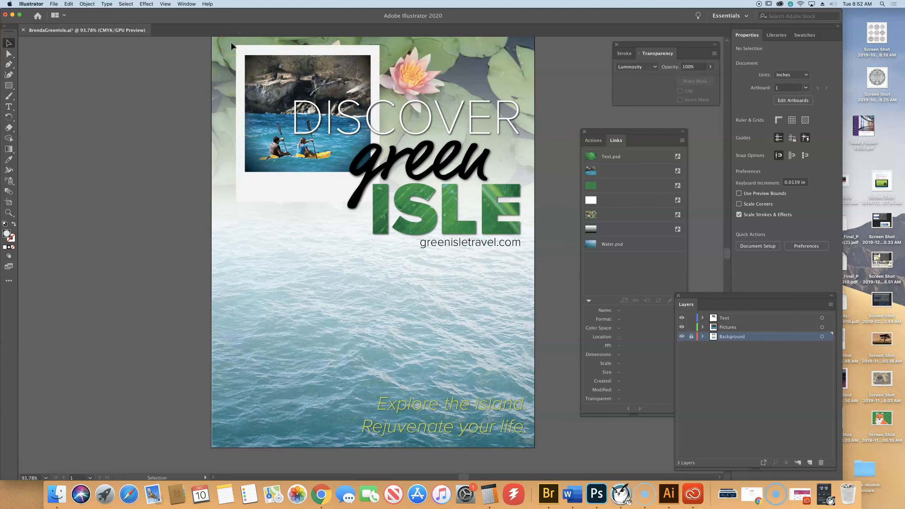
Step: Group the kayak photo with its gradient vignette and white frame, and paste a copy of the group
drag(230, 41, 281, 122)
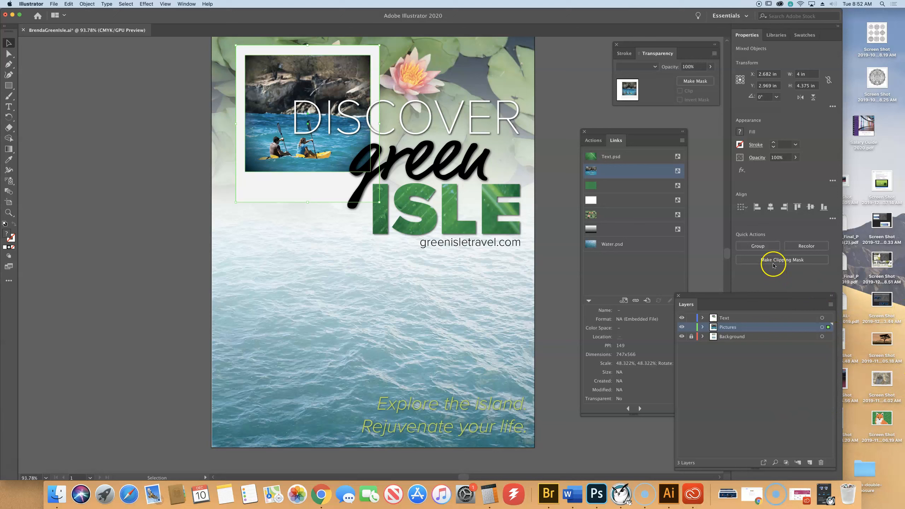
click(768, 247)
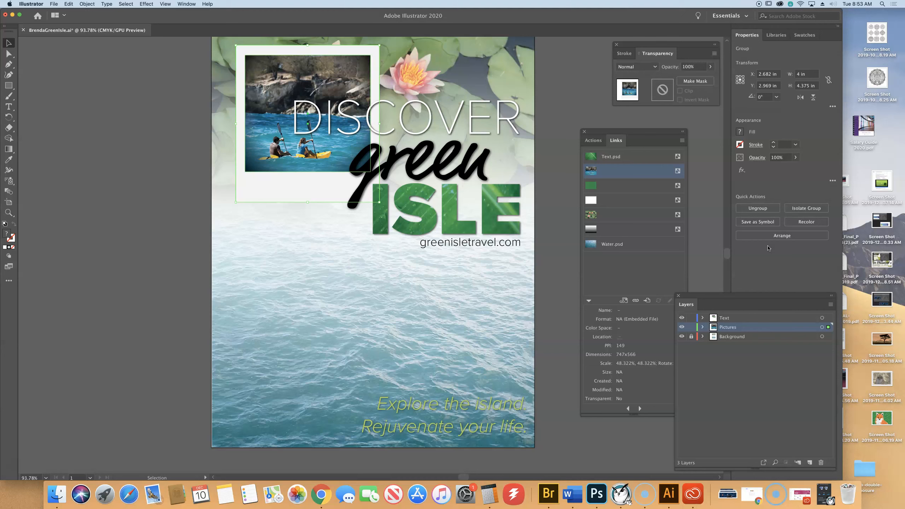
click(67, 3)
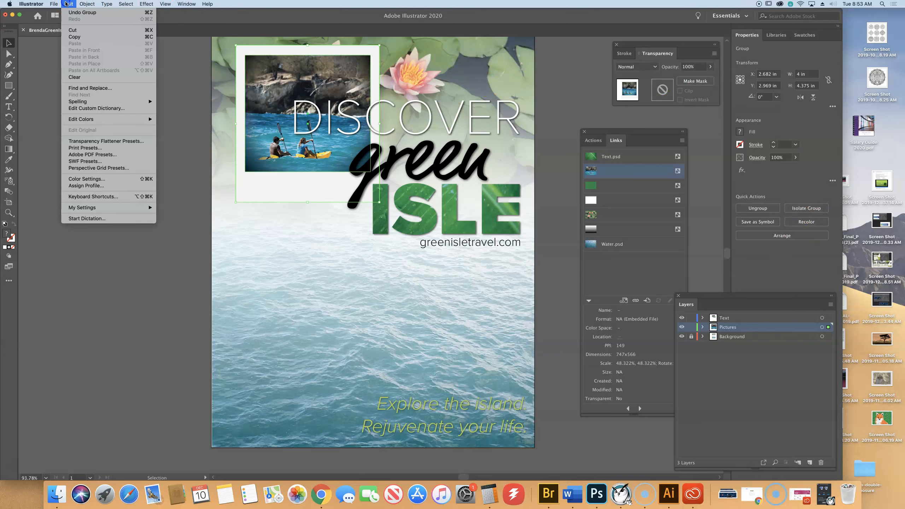
click(75, 37)
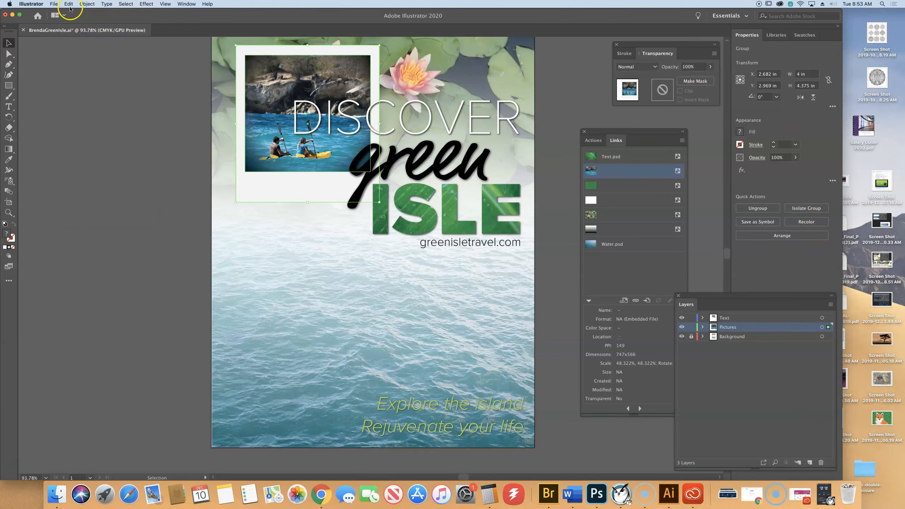
click(69, 5)
click(82, 43)
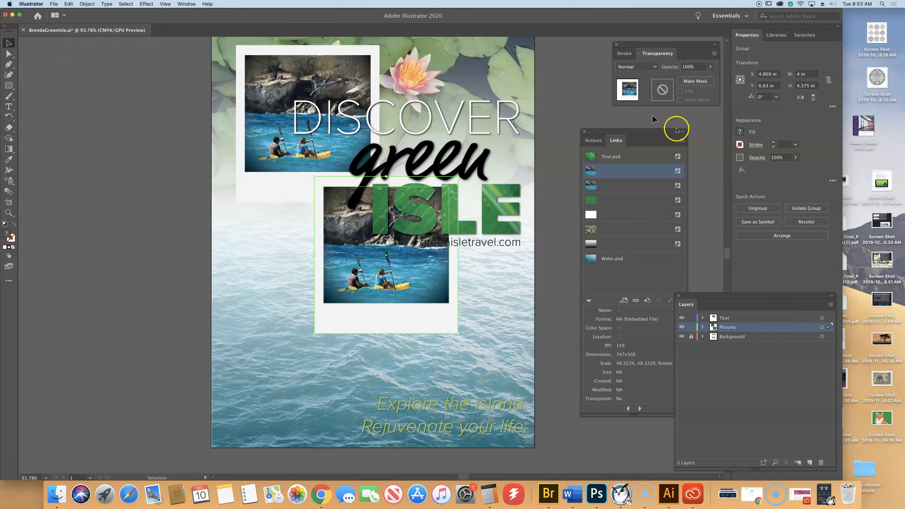
Step: Move the Layers panel clear of the Links panel and relink the copied kayak image to People.psd as a linked file
drag(709, 298, 743, 283)
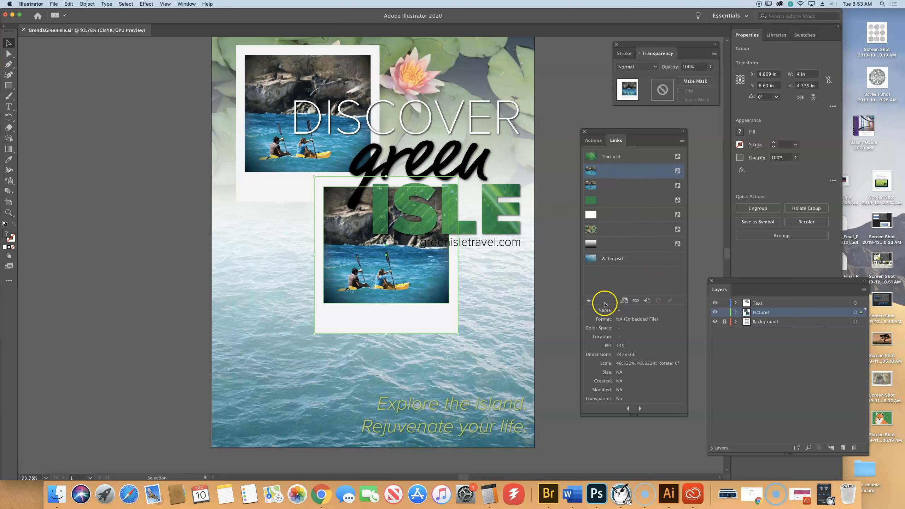
click(636, 301)
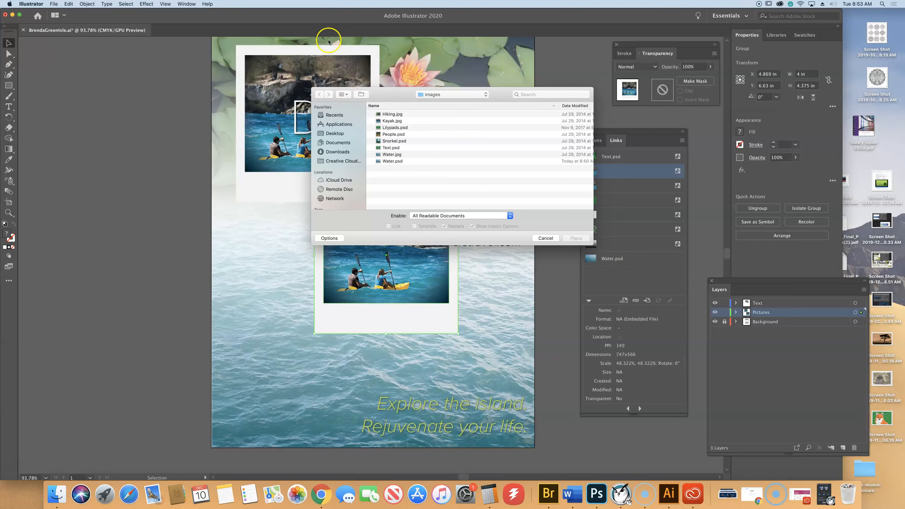
click(402, 134)
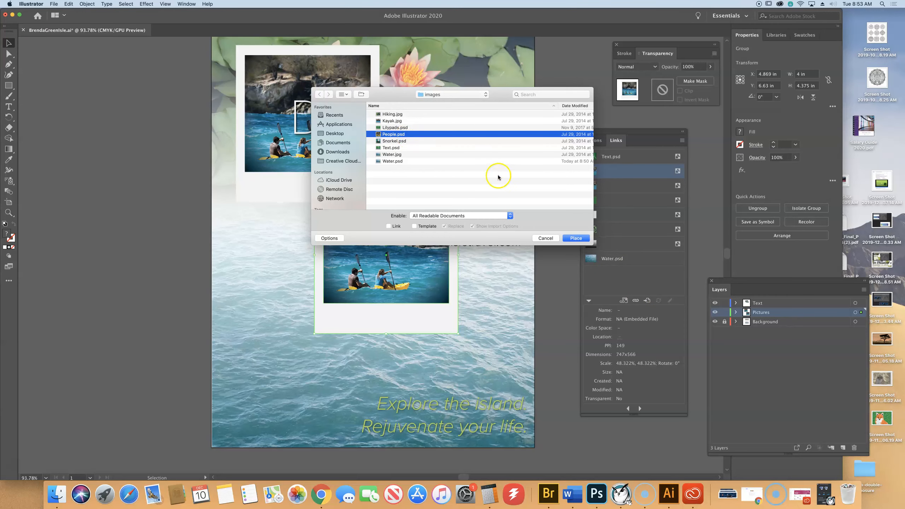
click(389, 226)
click(576, 239)
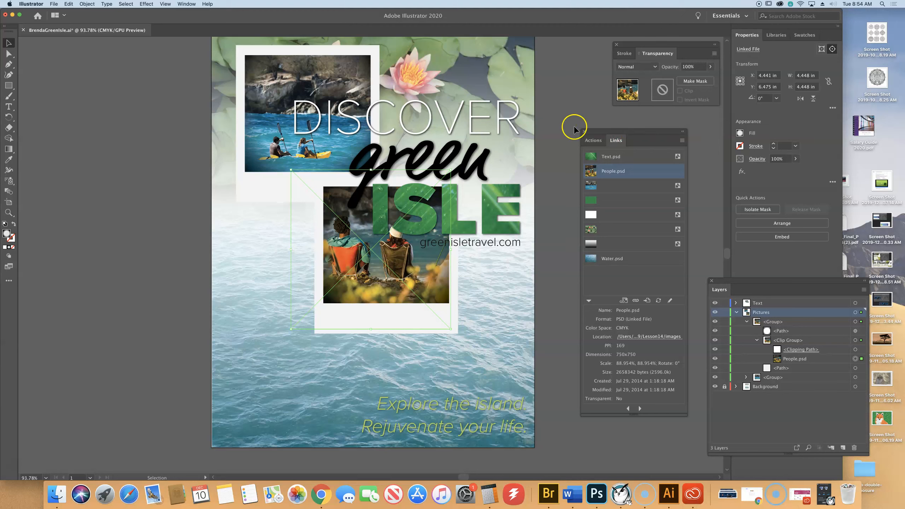
Step: Move the people photo group below the kayak photo to X 2.869 in, Y 6.975 in, tilt it slightly counterclockwise, and select the kayak photo group
drag(334, 201, 262, 209)
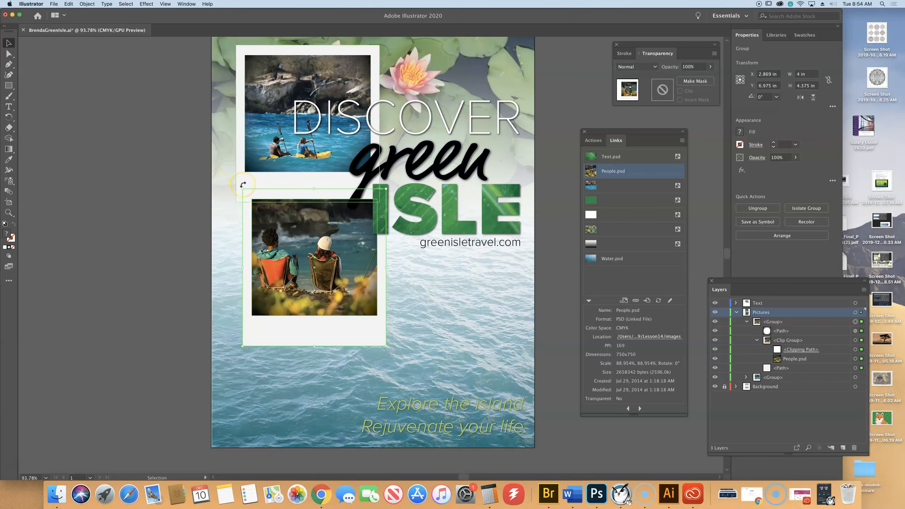
drag(242, 185, 224, 184)
click(272, 82)
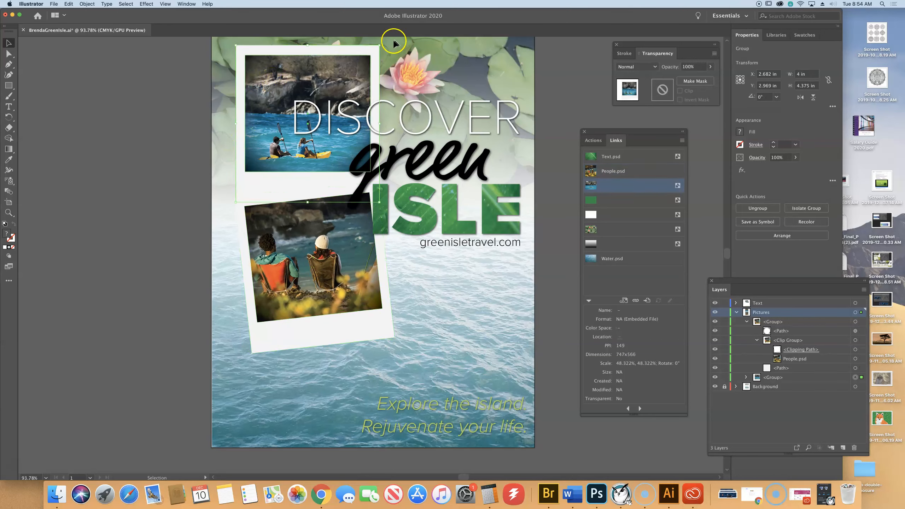
Step: Rotate the kayak photo group about 4.7° clockwise, clear the selection, and save the document
drag(381, 42, 386, 50)
scroll(387, 50, down, 1)
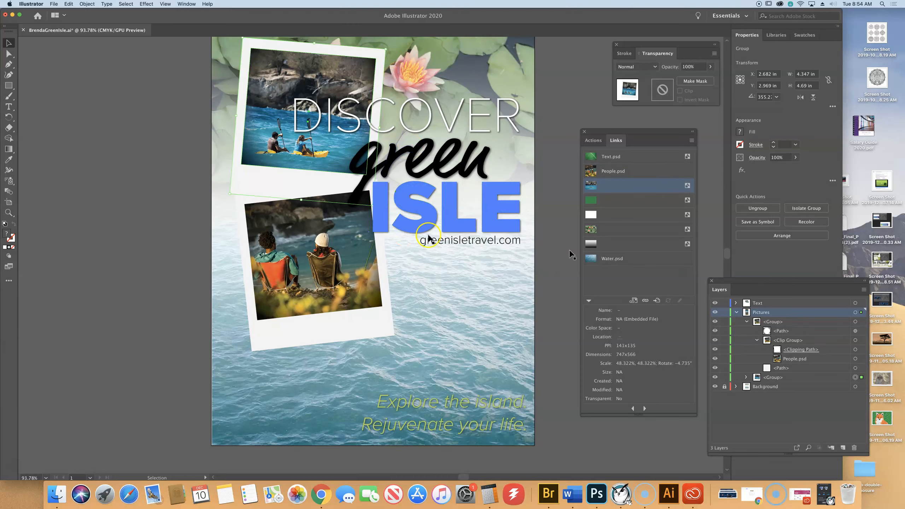
click(314, 238)
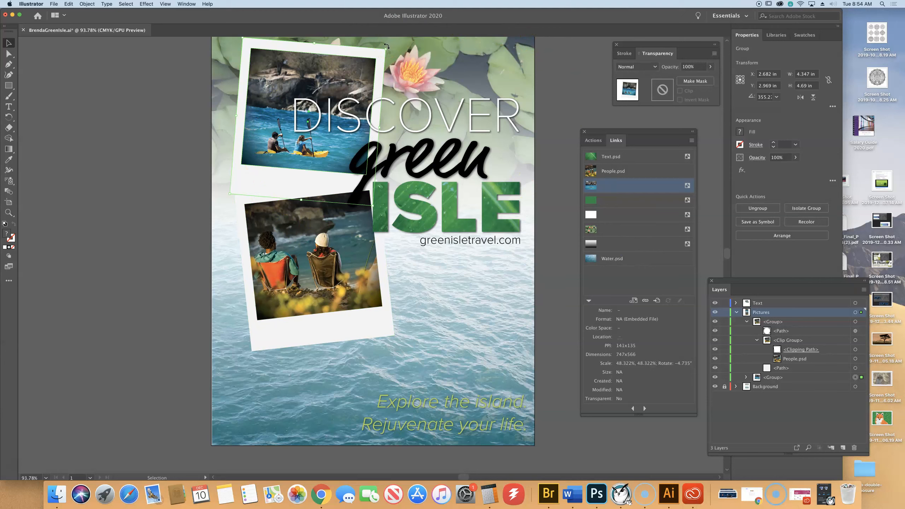
click(184, 163)
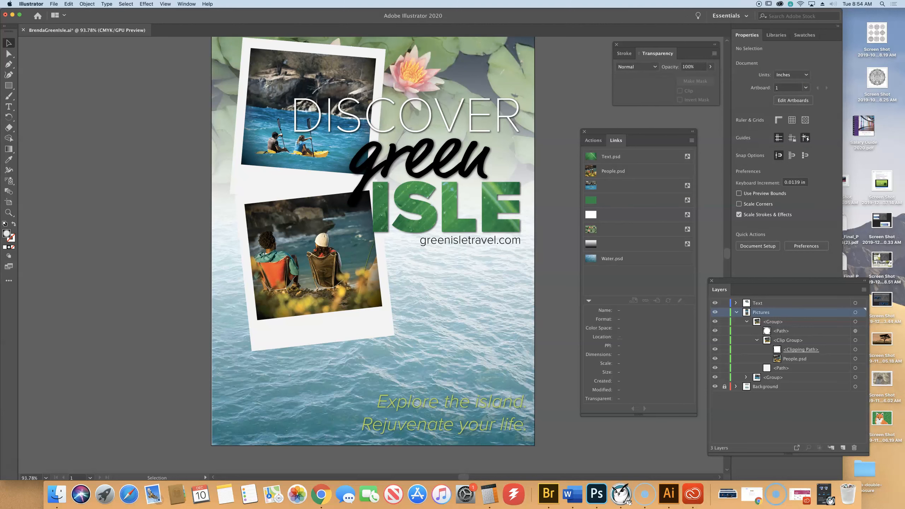
click(54, 3)
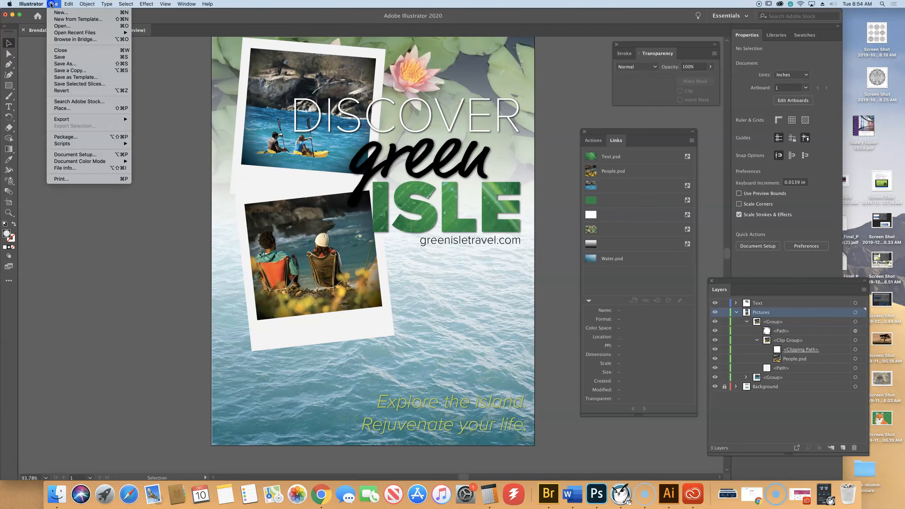
click(68, 58)
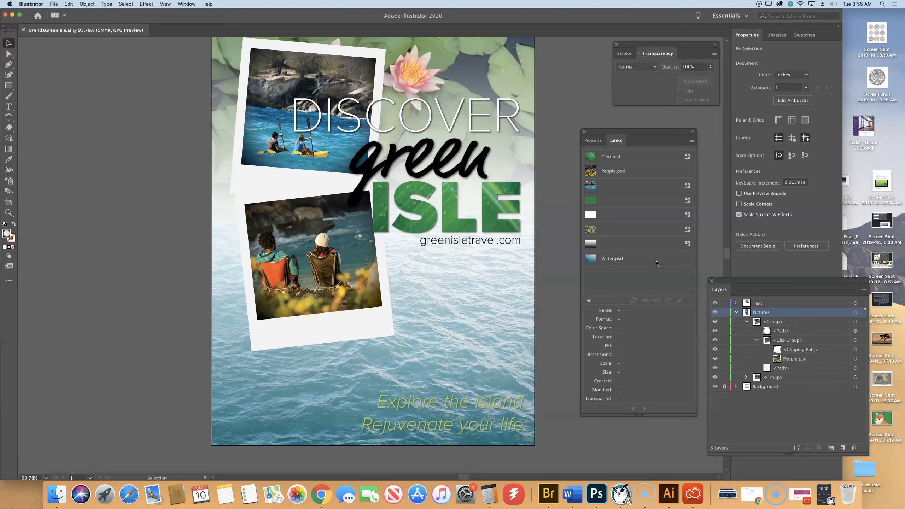
Step: Set up a package of the document with links, fonts and report included, removing the "_Folder" suffix from the folder name
click(619, 175)
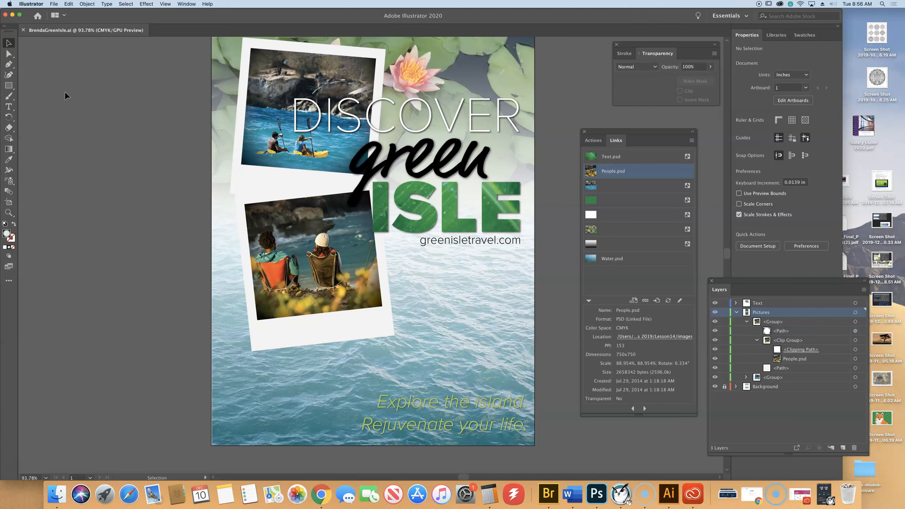
click(53, 5)
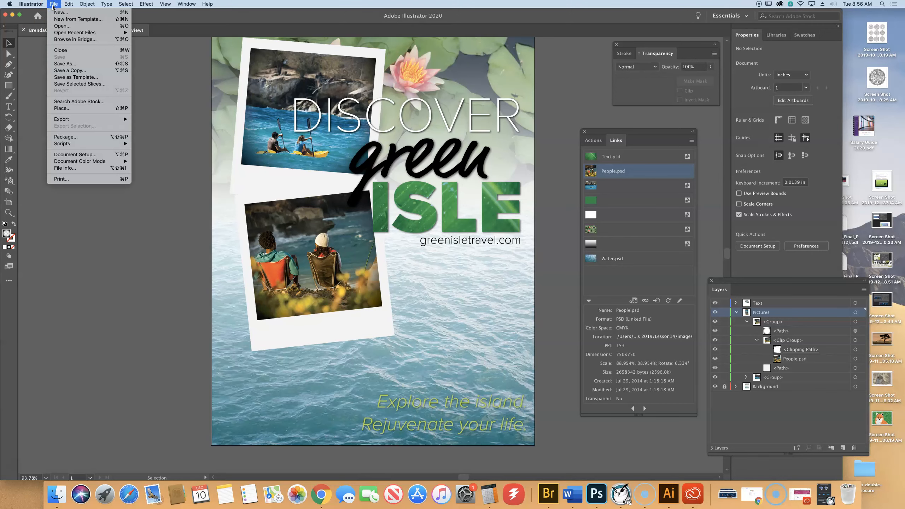
click(90, 140)
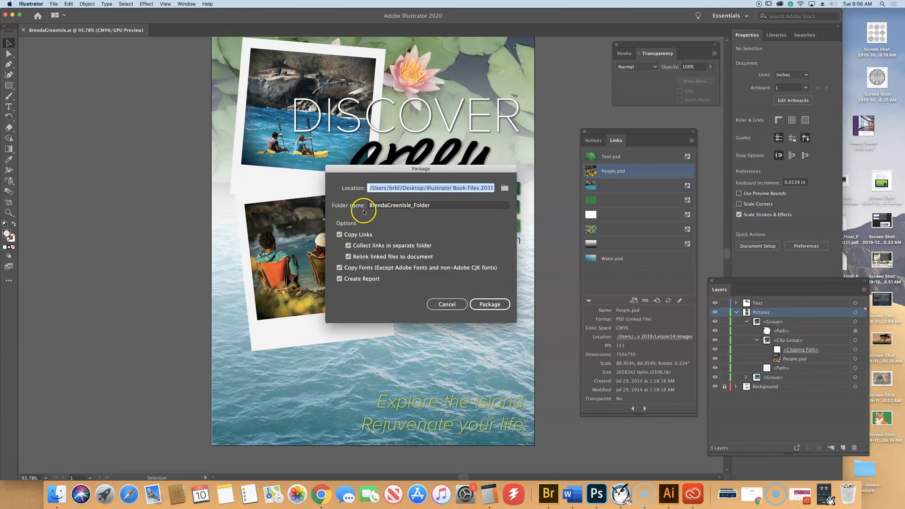
click(441, 207)
key(BackSpace)
key(BackSpace)
key(BackSpace)
key(BackSpace)
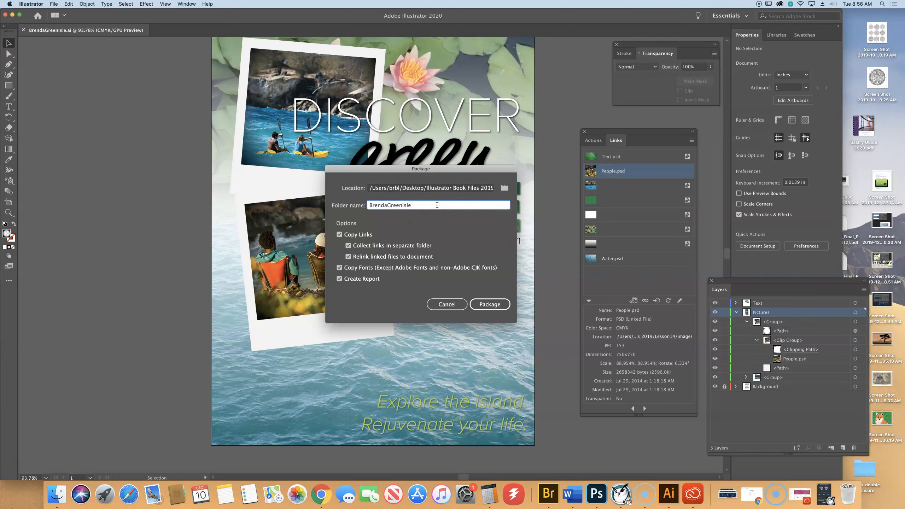
click(438, 208)
click(419, 229)
Step: Create the package, accept the font licensing notice, and show the packaged folder in Finder
click(490, 304)
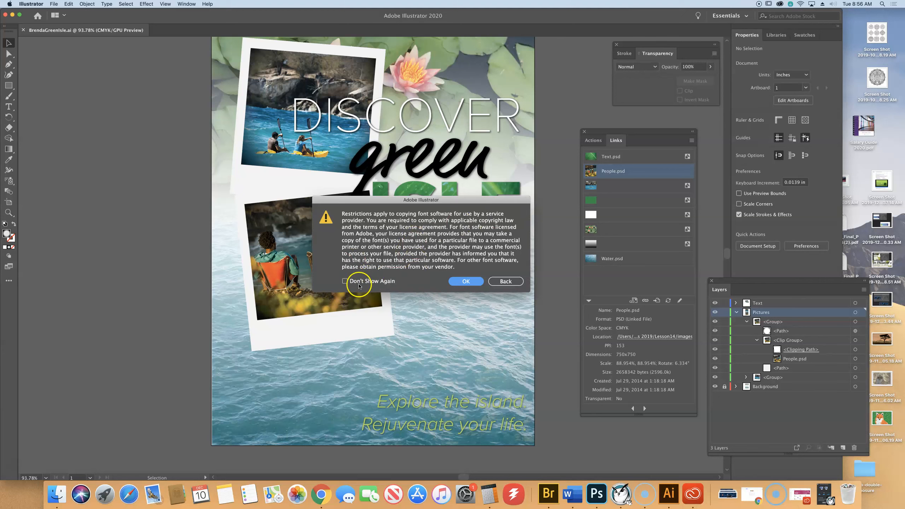
click(469, 284)
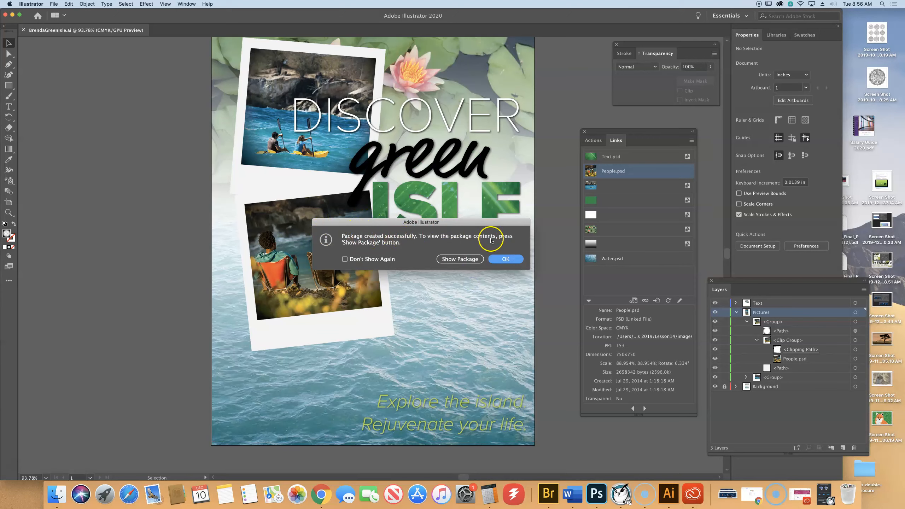
click(447, 260)
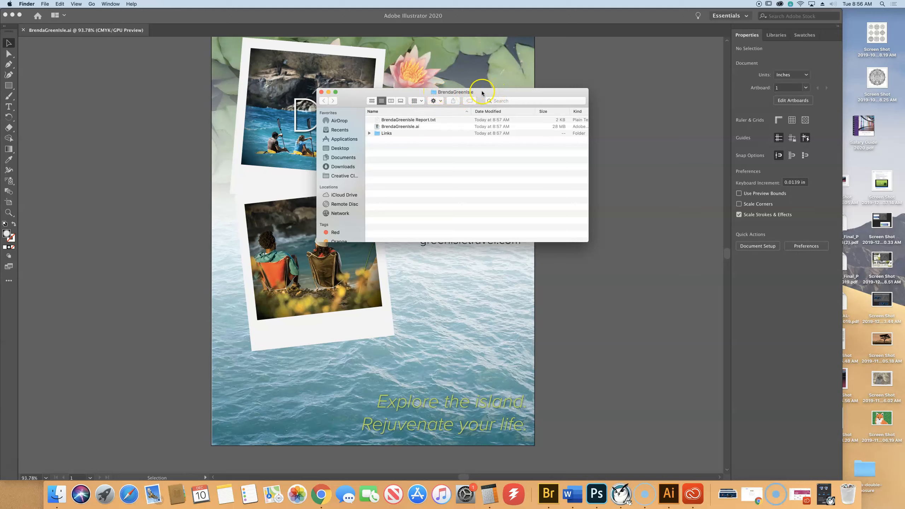
Step: Examine the package's Links folder and read the package report in an enlarged TextEdit window, then close the report
click(394, 128)
click(370, 134)
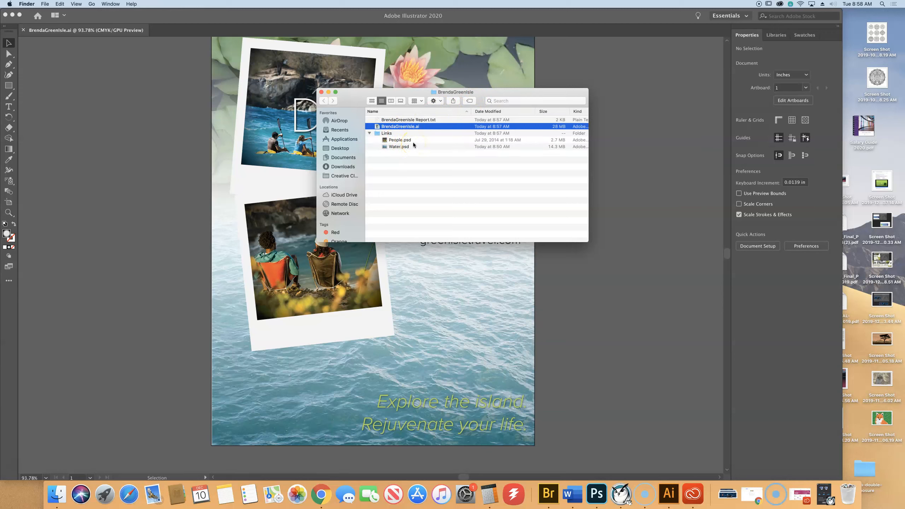
click(421, 121)
double_click(421, 120)
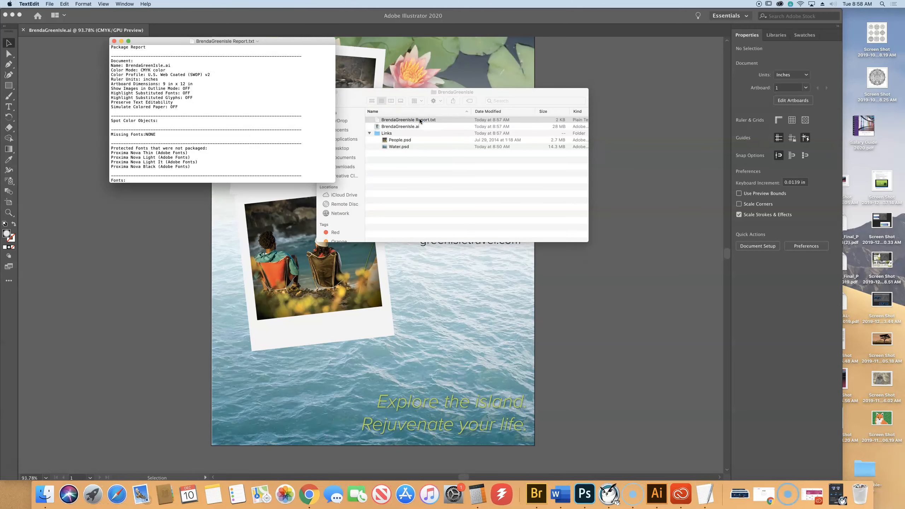
drag(334, 182, 586, 388)
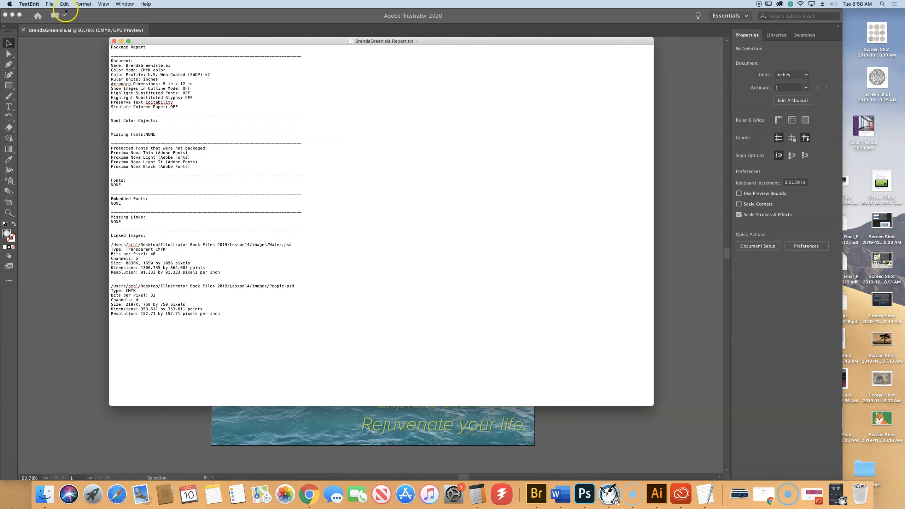
click(115, 41)
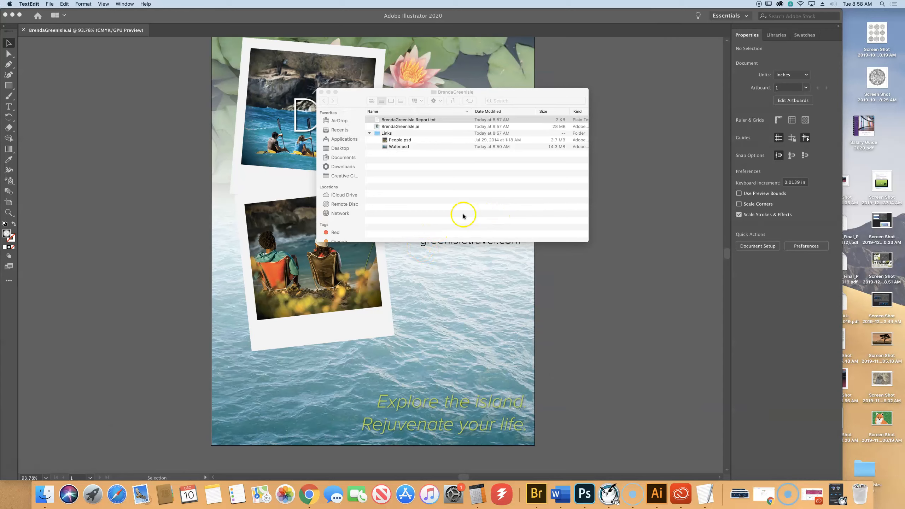
click(456, 157)
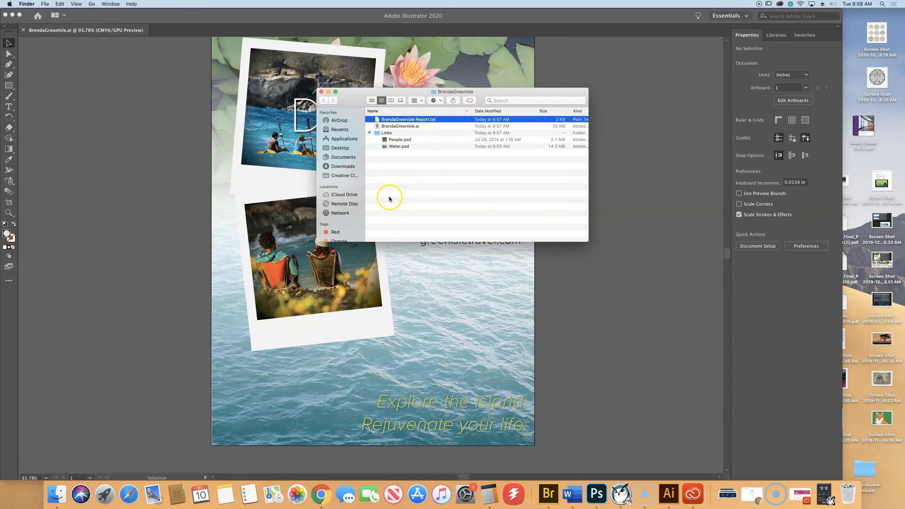
Step: Compress the packaged poster folder located in Lesson14 of the desktop's Illustrator Book Files 2019 folder
click(340, 148)
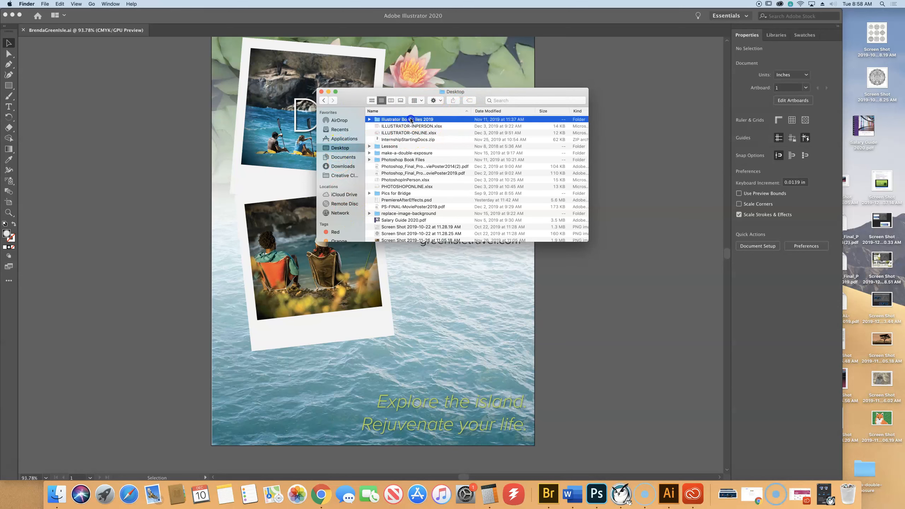
double_click(411, 123)
scroll(400, 207, down, 1)
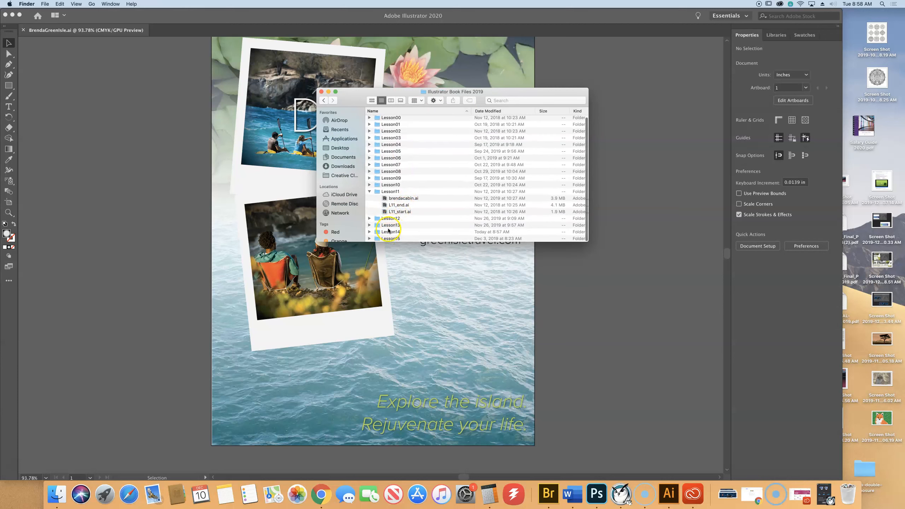
click(389, 231)
click(369, 231)
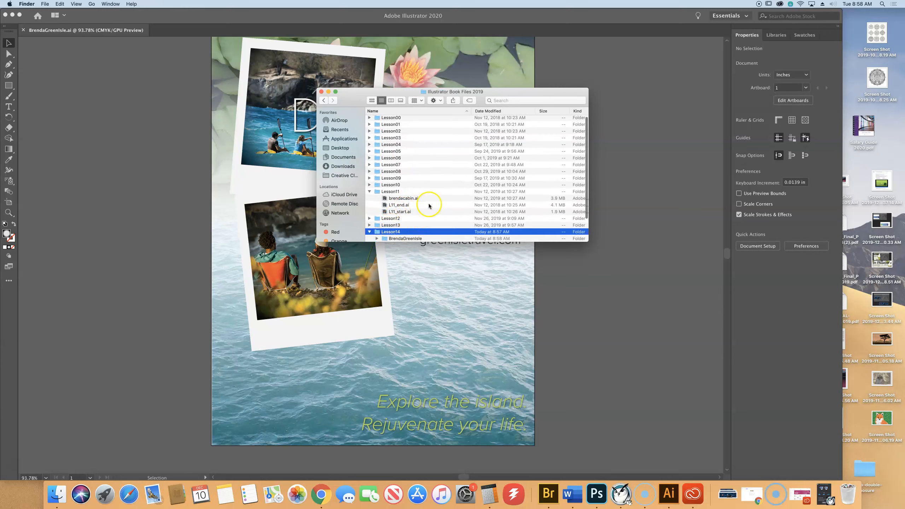
scroll(428, 202, down, 3)
click(410, 205)
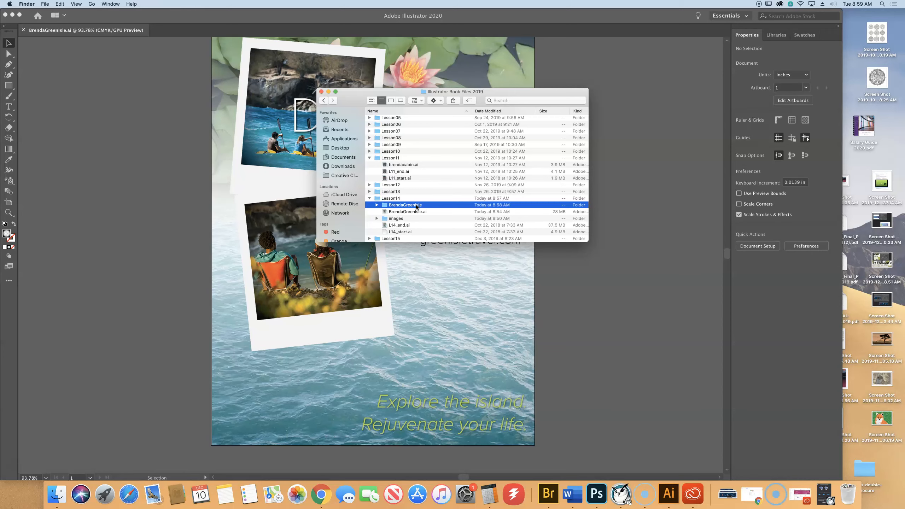
right_click(416, 207)
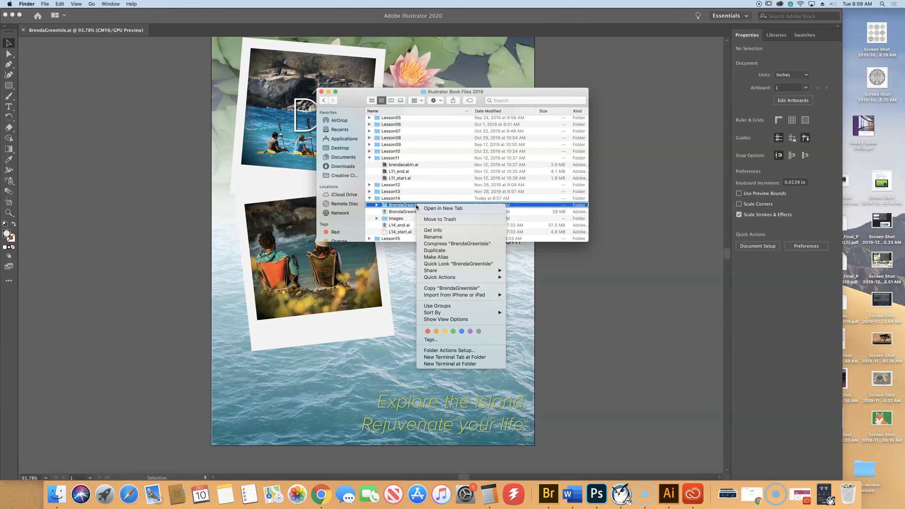
click(452, 245)
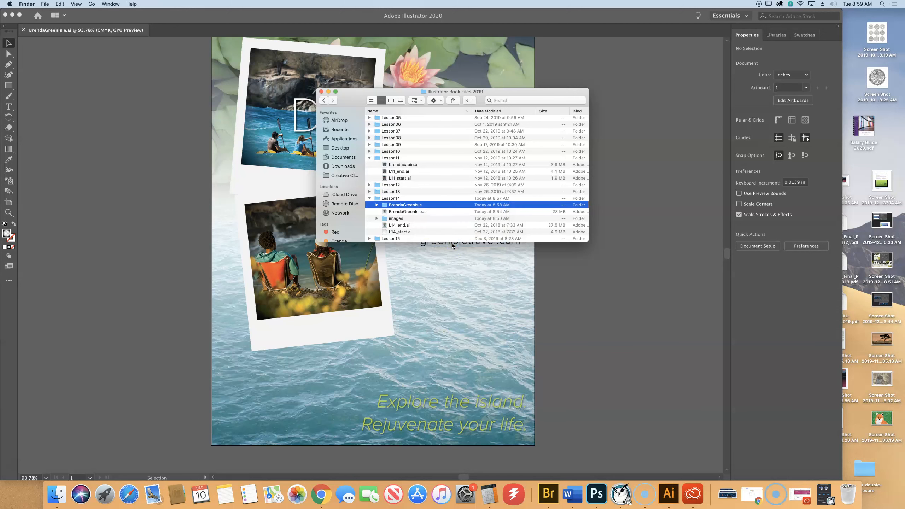